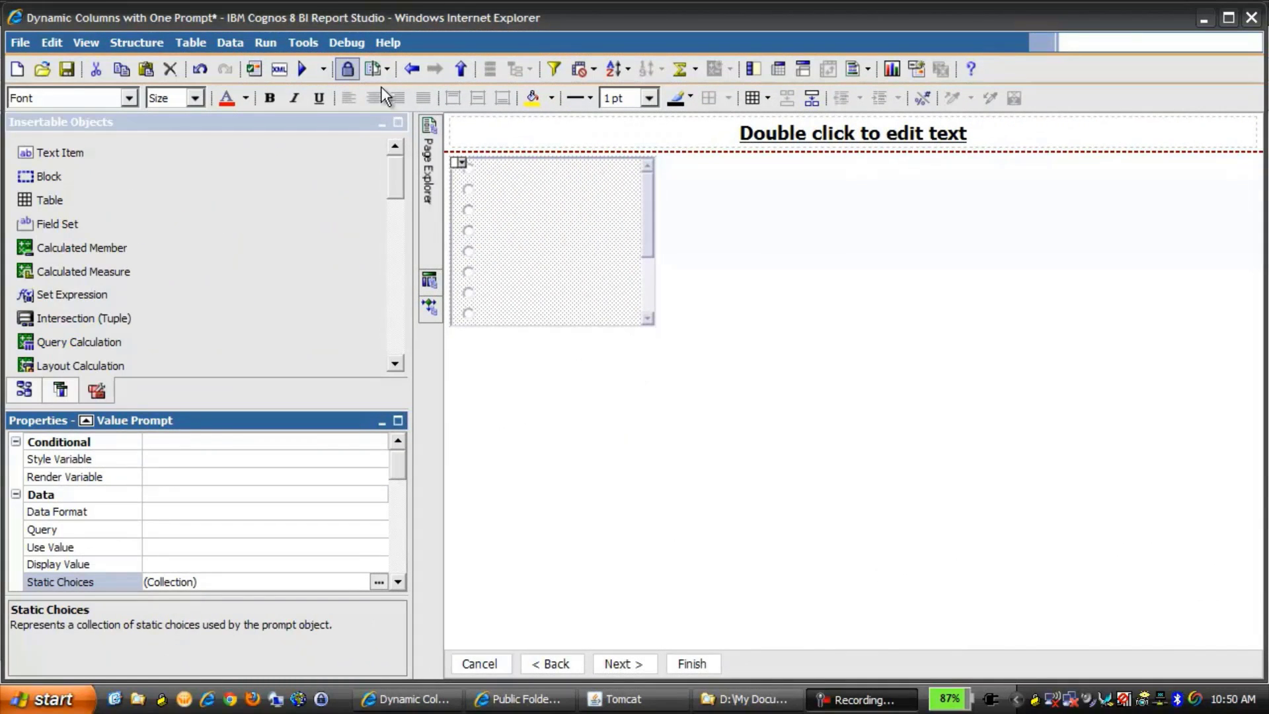
Step: Run the report for Order Method by Quantity, and rerun it for Product Line by Revenue
{"action": "left_click", "coordinate": [304, 67]}
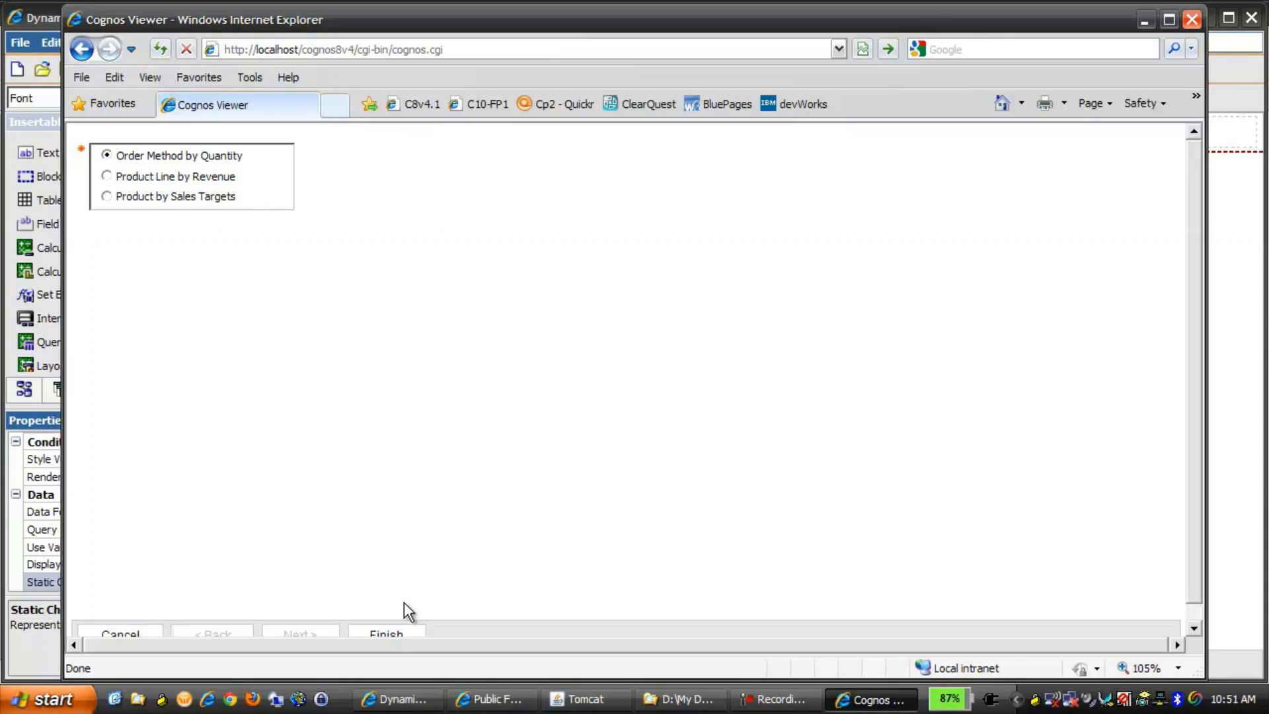
{"action": "left_click", "coordinate": [380, 635]}
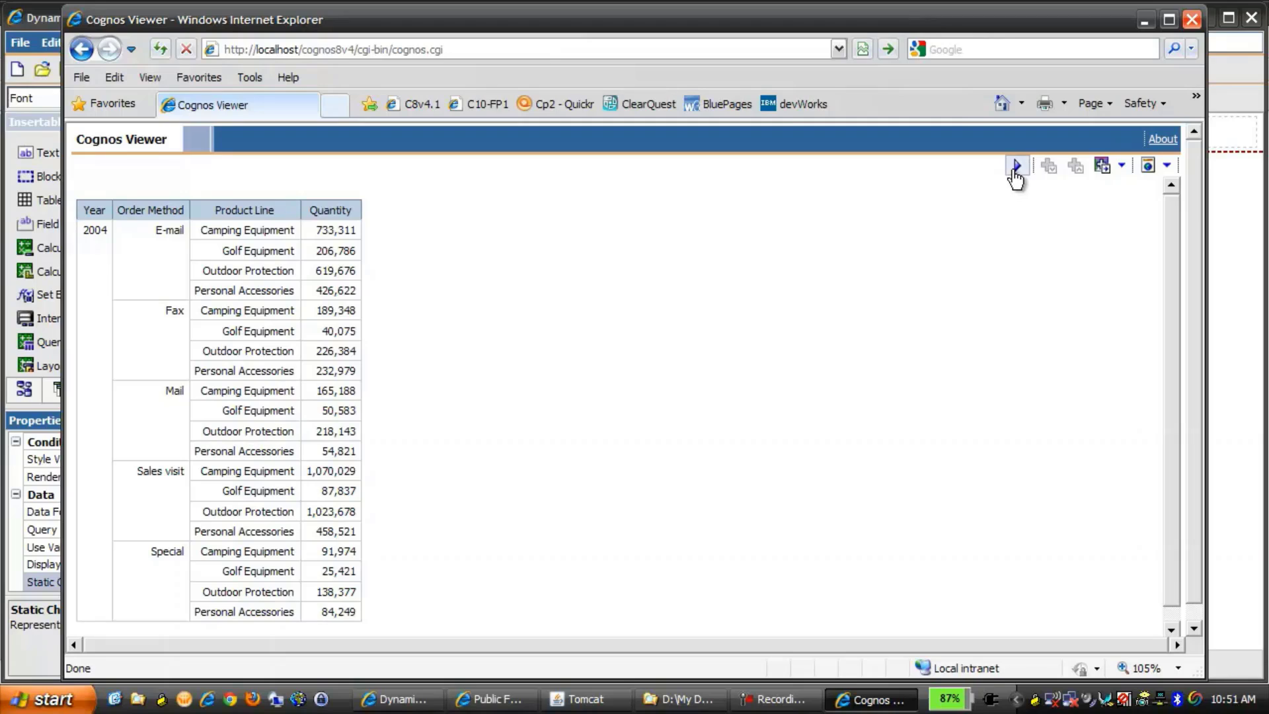
{"action": "left_click", "coordinate": [1016, 167]}
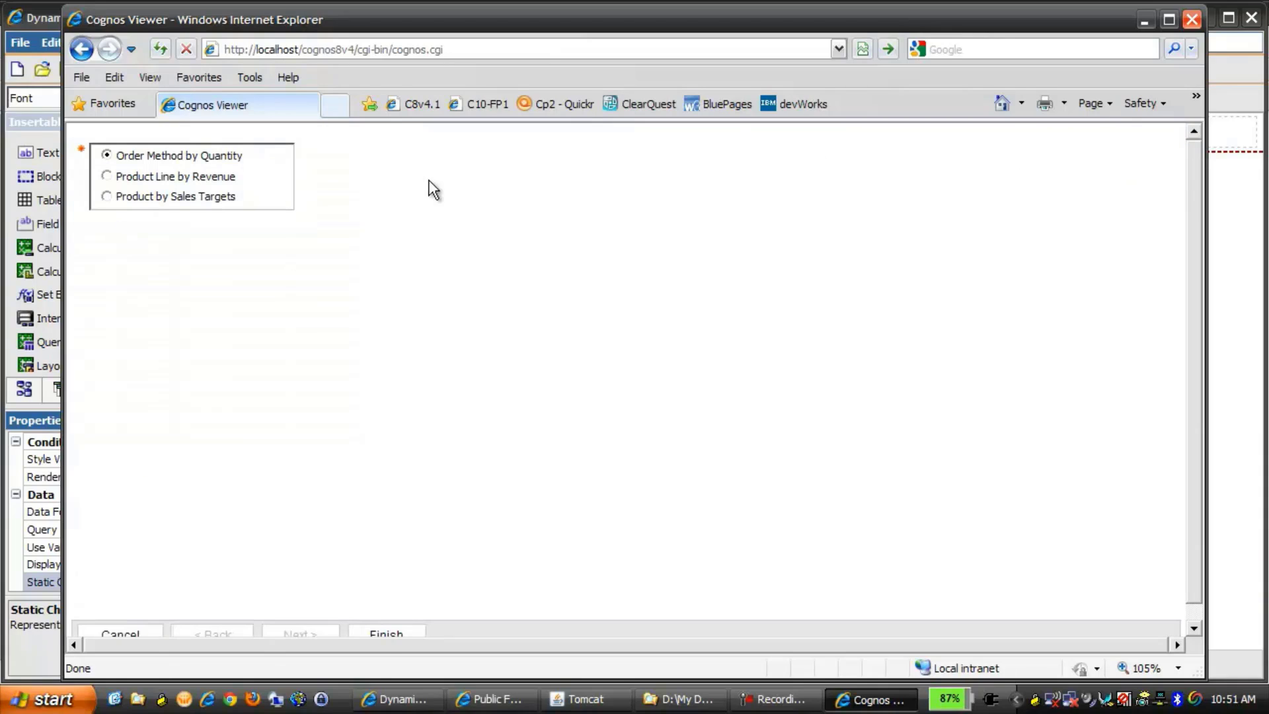
{"action": "left_click", "coordinate": [106, 176]}
{"action": "left_click", "coordinate": [394, 635]}
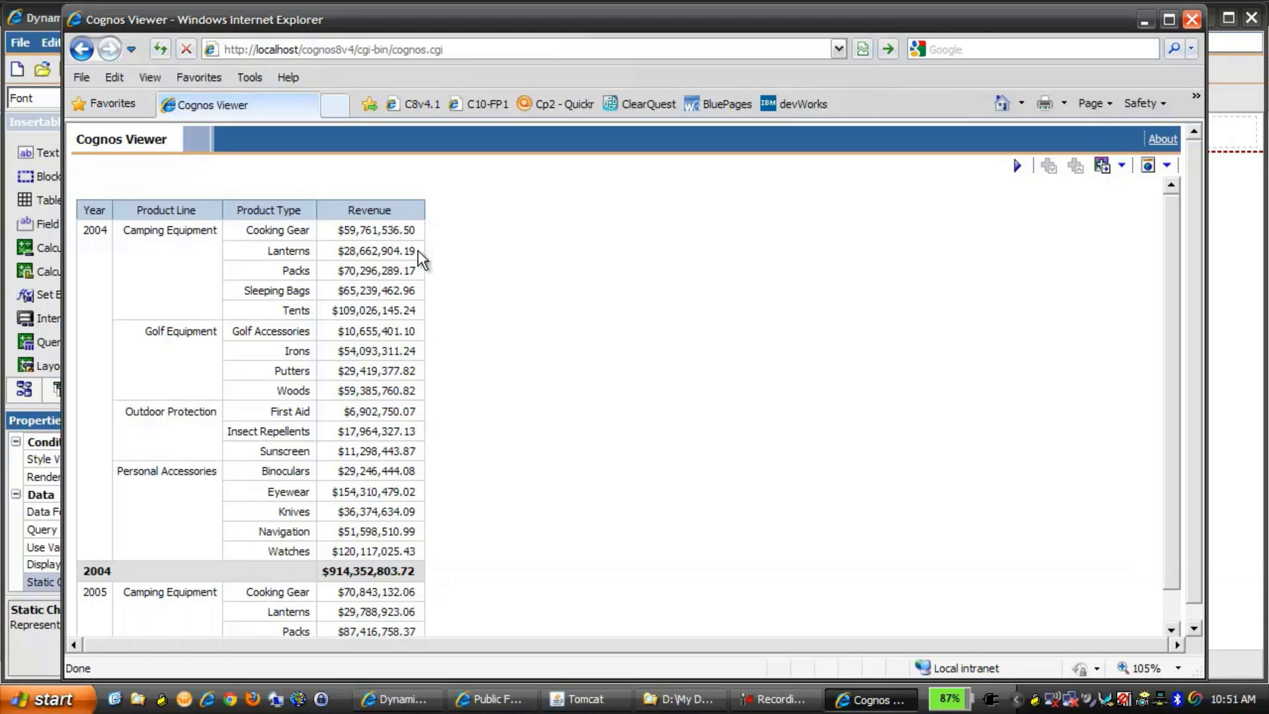
{"action": "left_click_drag", "start_coordinate": [419, 263], "coordinate": [352, 264]}
{"action": "left_click", "coordinate": [515, 297]}
Step: Rerun the report for Product by Sales Targets and close the report viewer
{"action": "left_click", "coordinate": [1018, 168]}
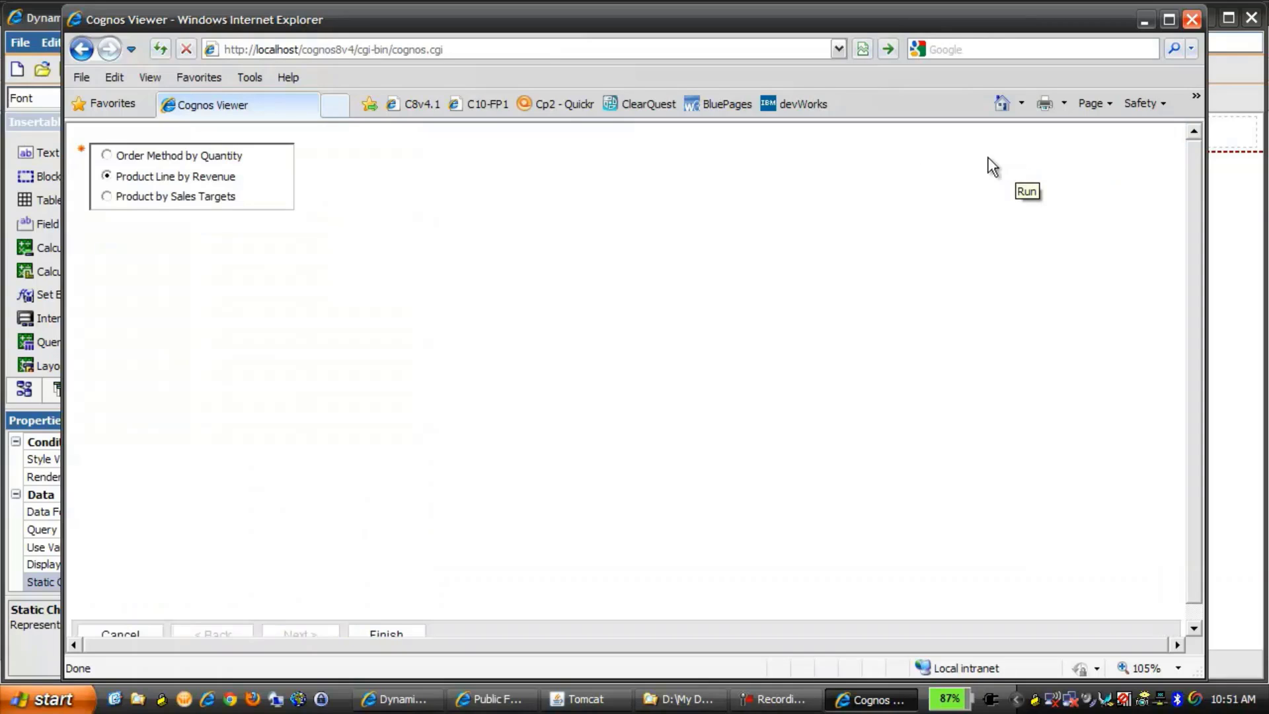
{"action": "left_click", "coordinate": [106, 197]}
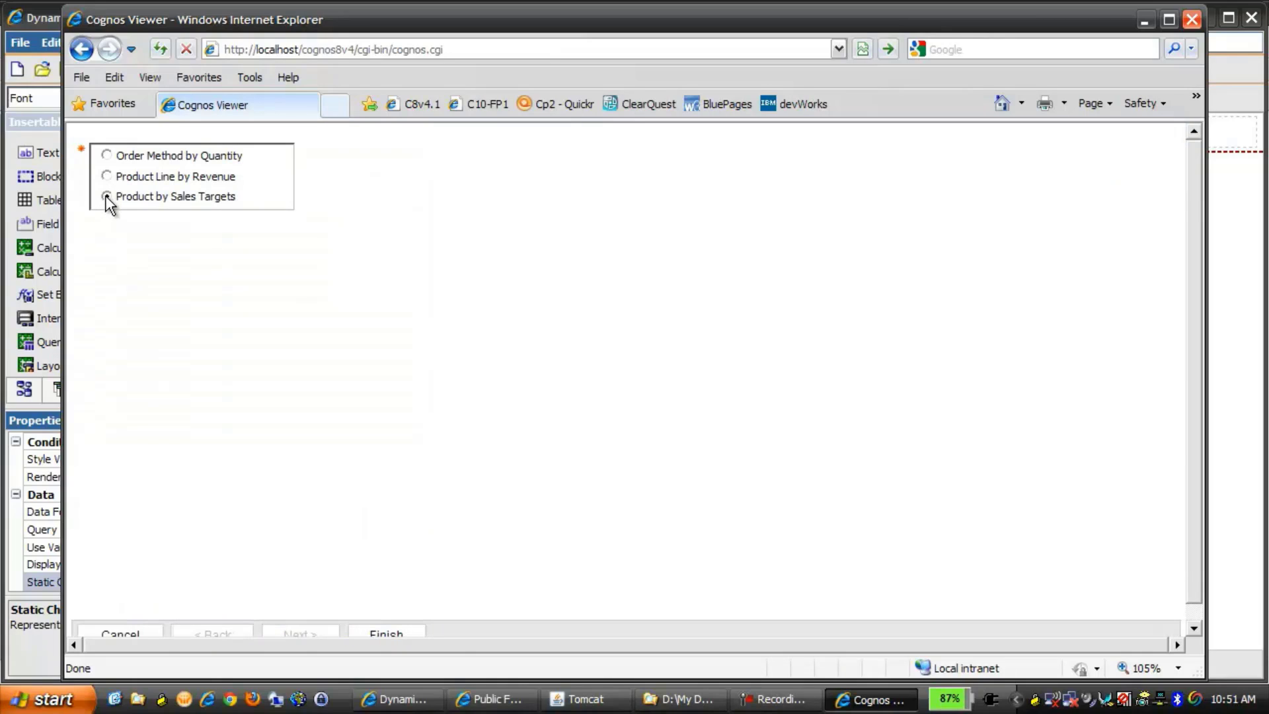
{"action": "left_click", "coordinate": [399, 628]}
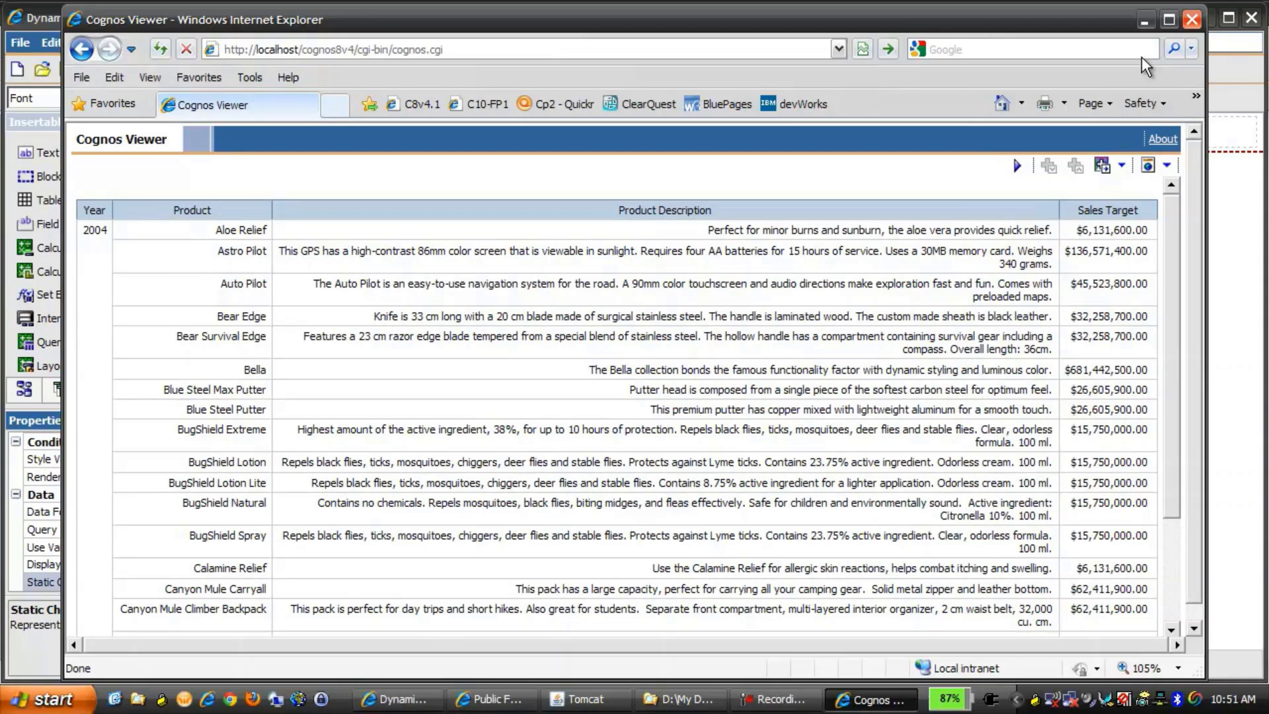
{"action": "left_click", "coordinate": [1192, 19]}
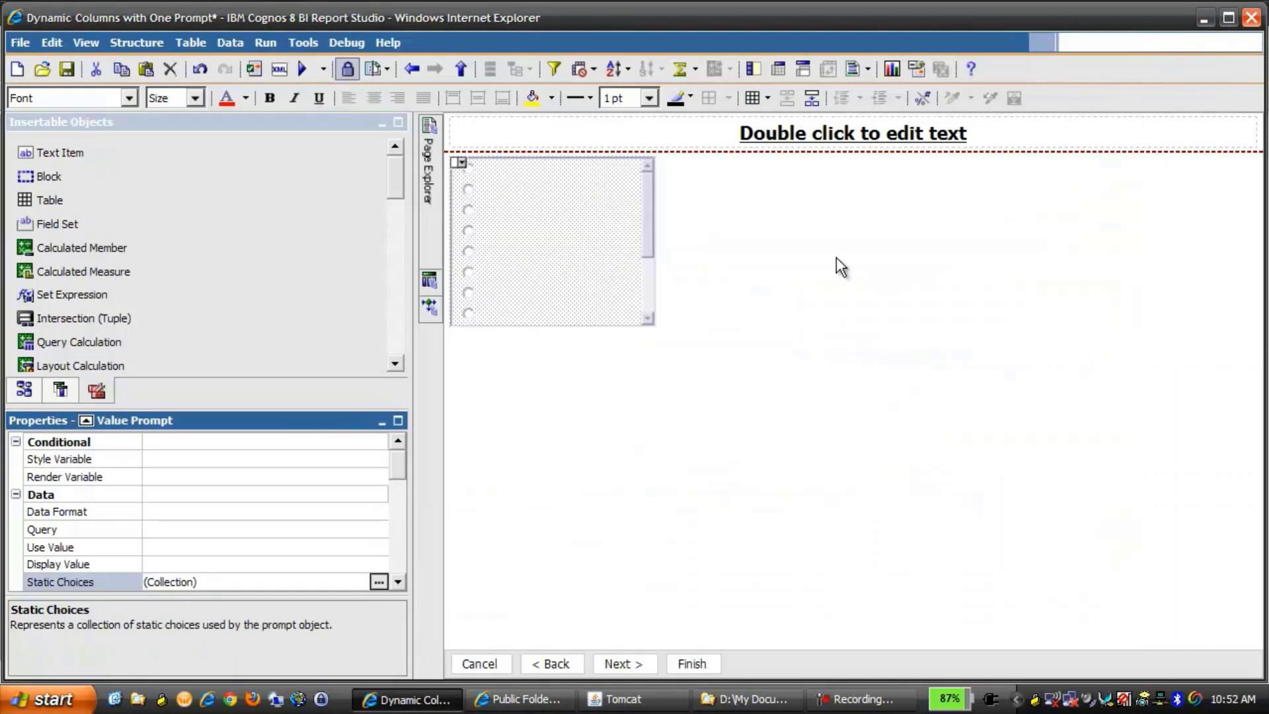
Step: Review the static choices defined for the value prompt on the prompt page
{"action": "left_click", "coordinate": [577, 243]}
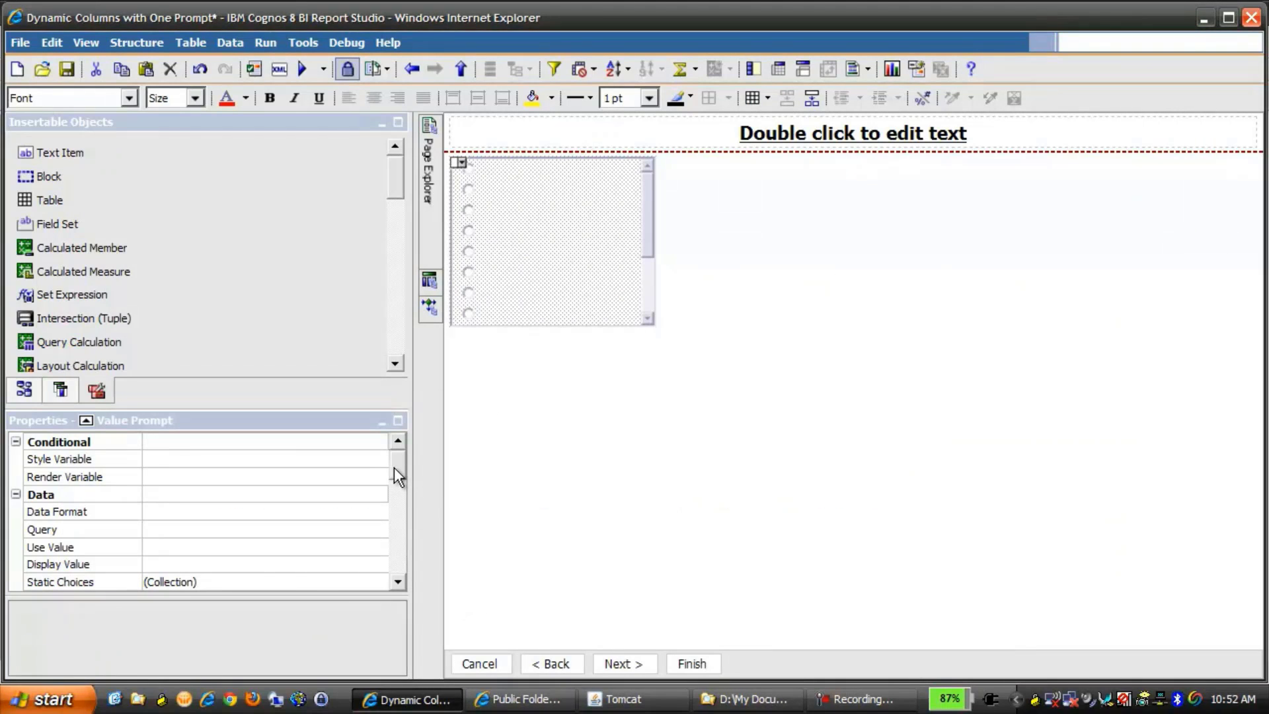
{"action": "left_click_drag", "start_coordinate": [394, 466], "coordinate": [397, 474]}
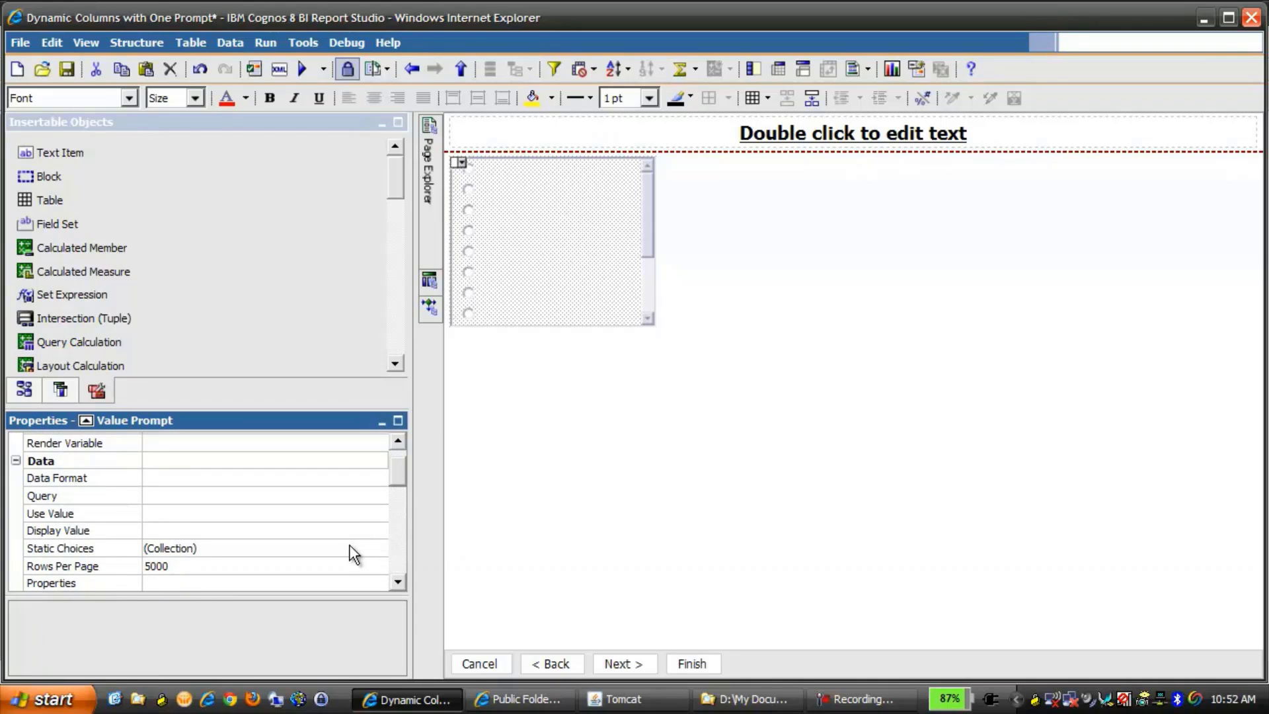
{"action": "left_click", "coordinate": [368, 548]}
{"action": "left_click", "coordinate": [378, 550]}
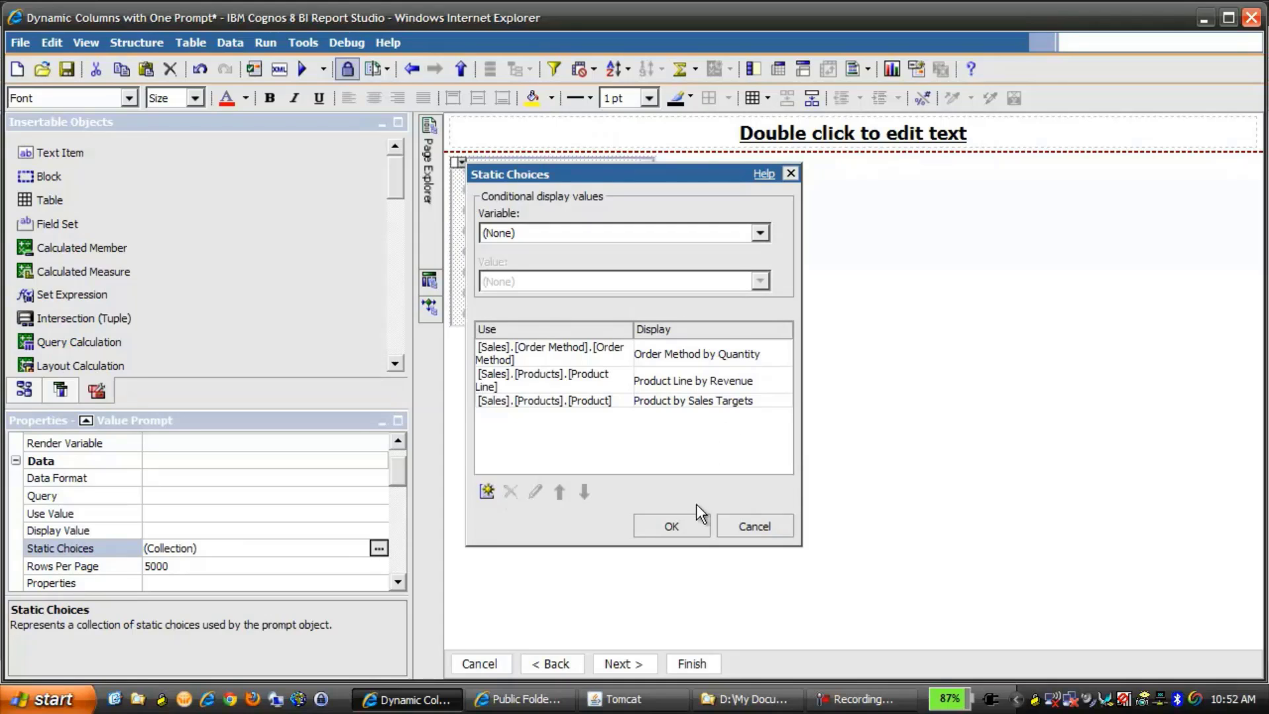
{"action": "left_click", "coordinate": [671, 526]}
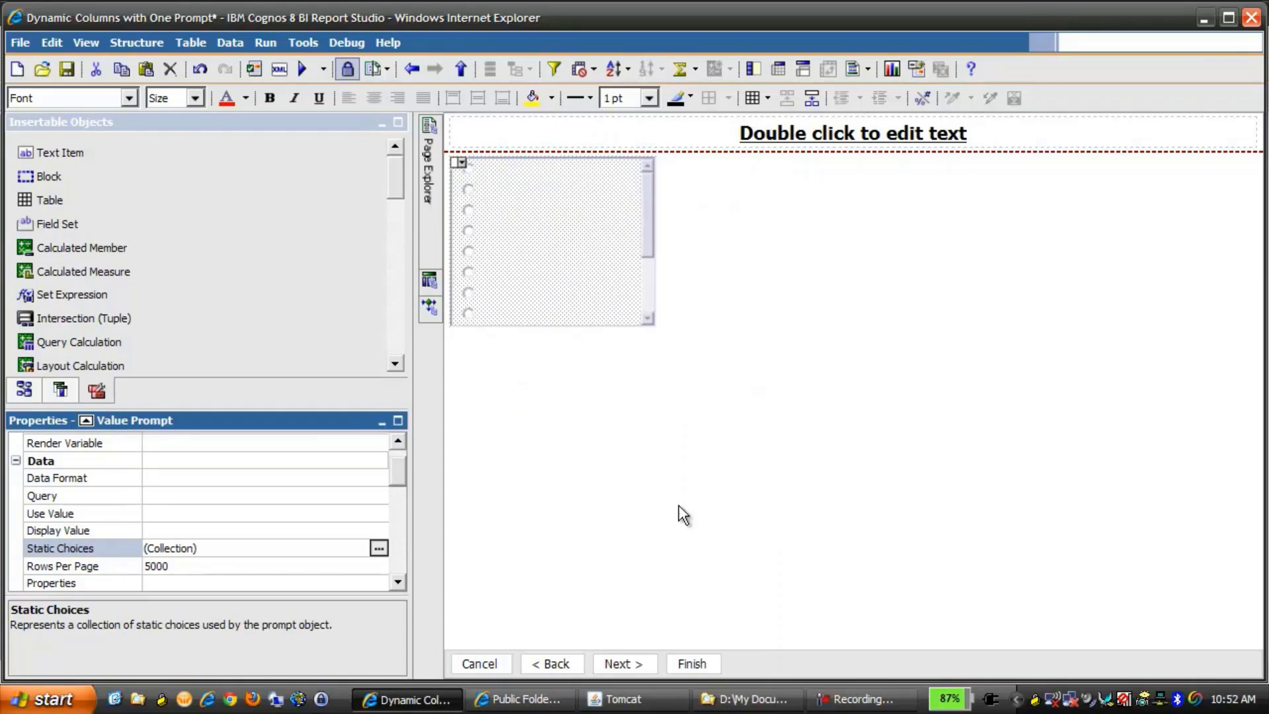
Step: Open report page Page1 and inspect the list's Year, Topic Column, Details and Measure columns
{"action": "mouse_move", "coordinate": [423, 214]}
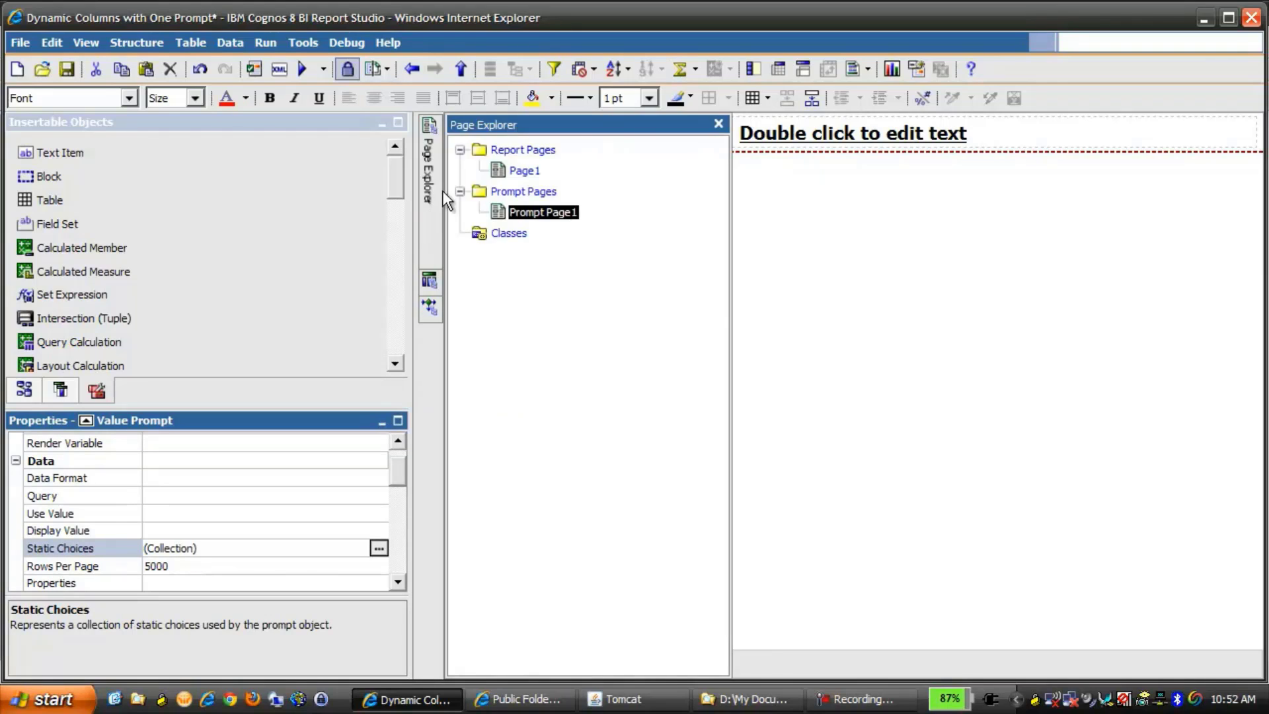
{"action": "left_click", "coordinate": [522, 171]}
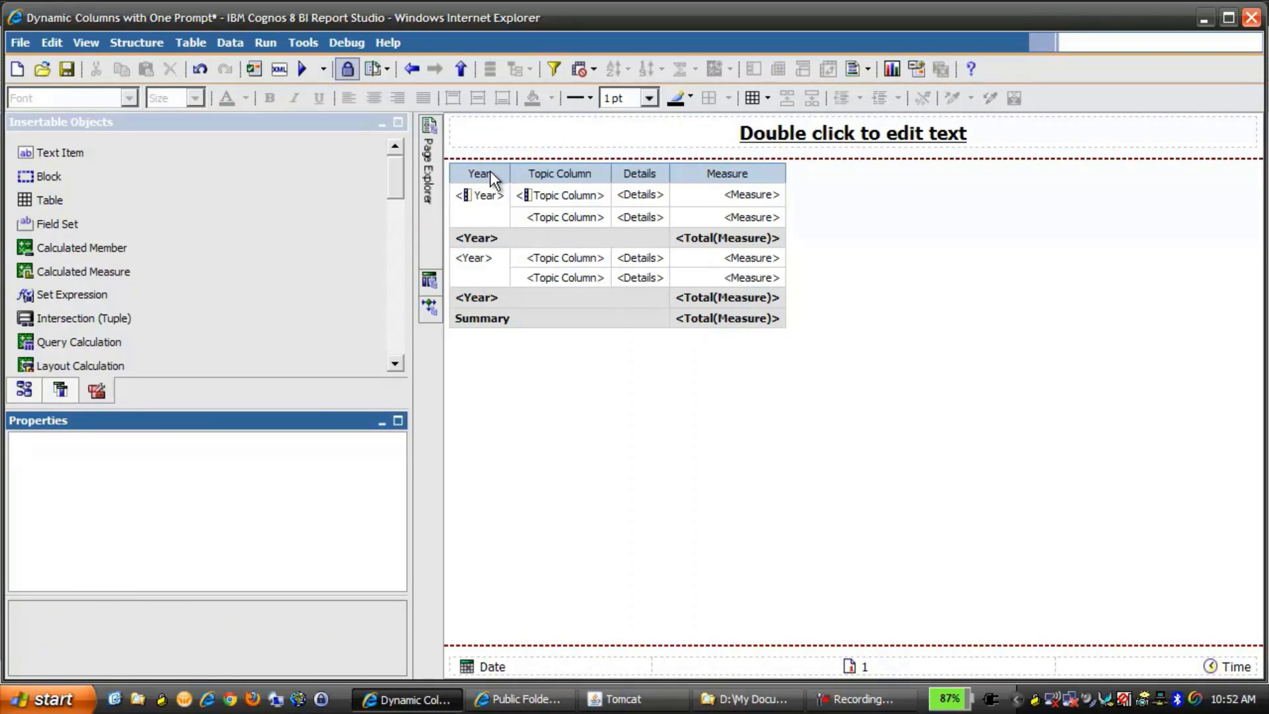
{"action": "left_click", "coordinate": [489, 173]}
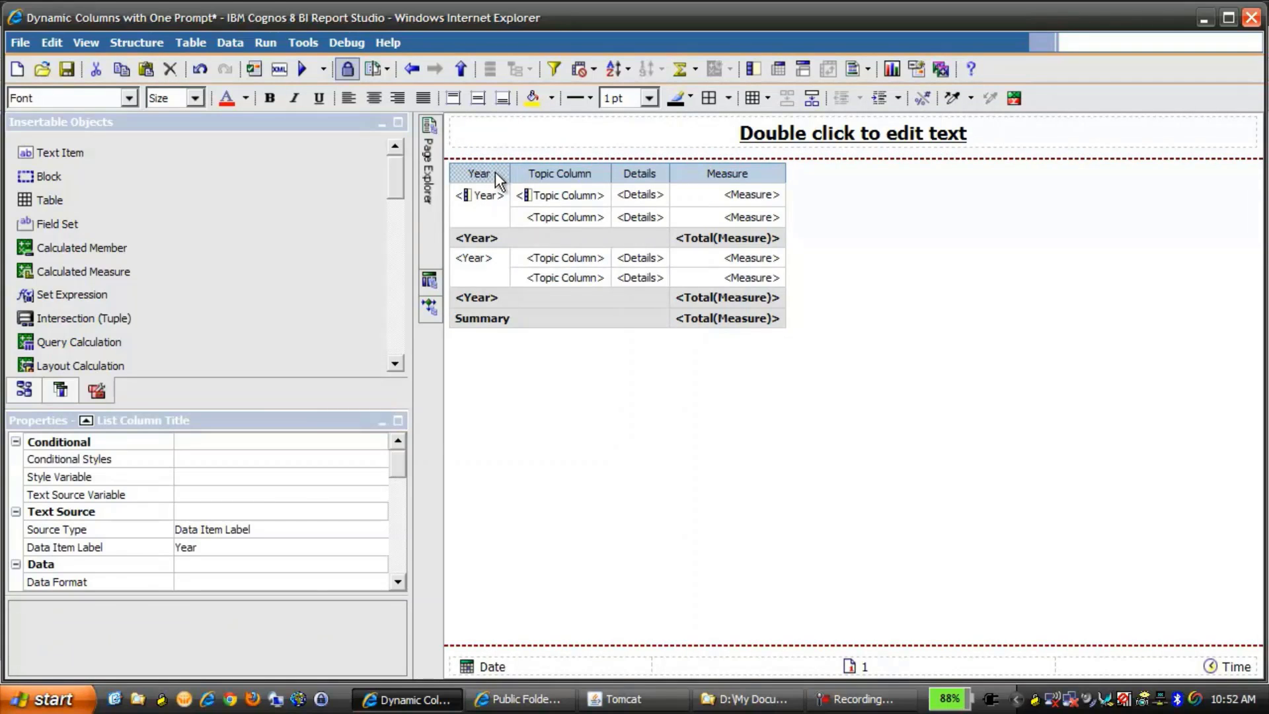
{"action": "left_click", "coordinate": [585, 172]}
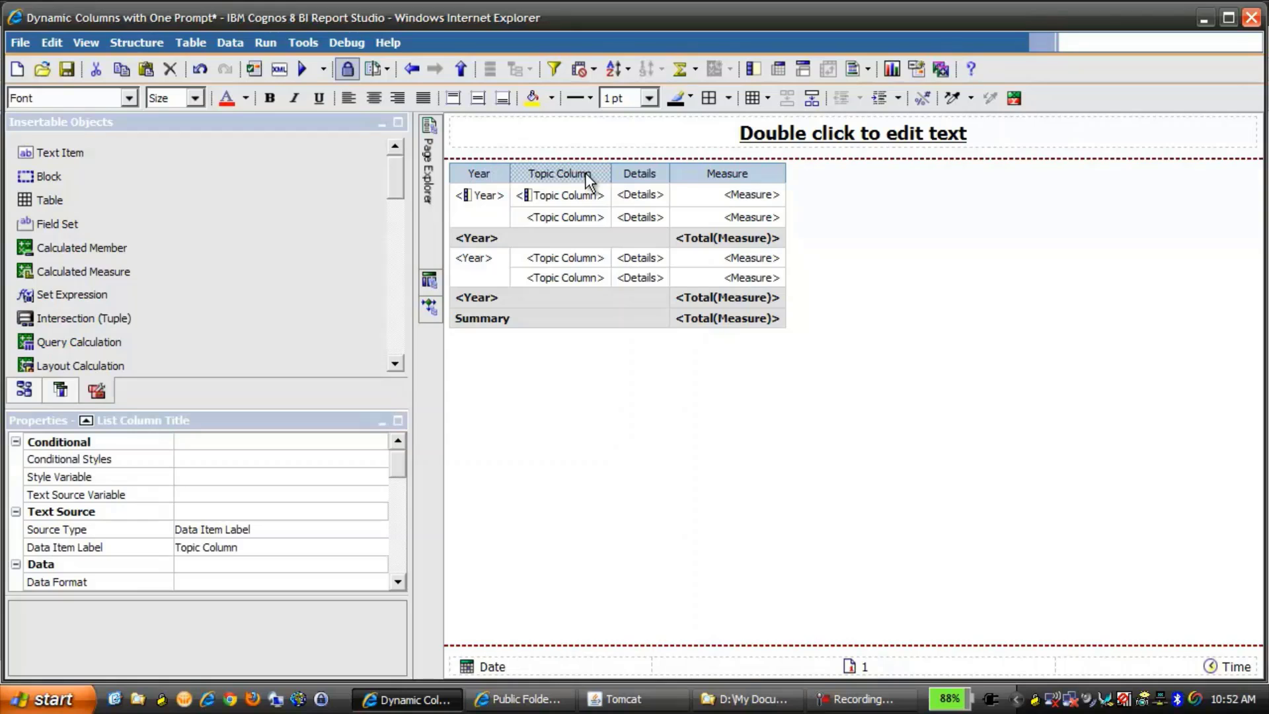
{"action": "left_click", "coordinate": [632, 179]}
{"action": "left_click", "coordinate": [734, 195]}
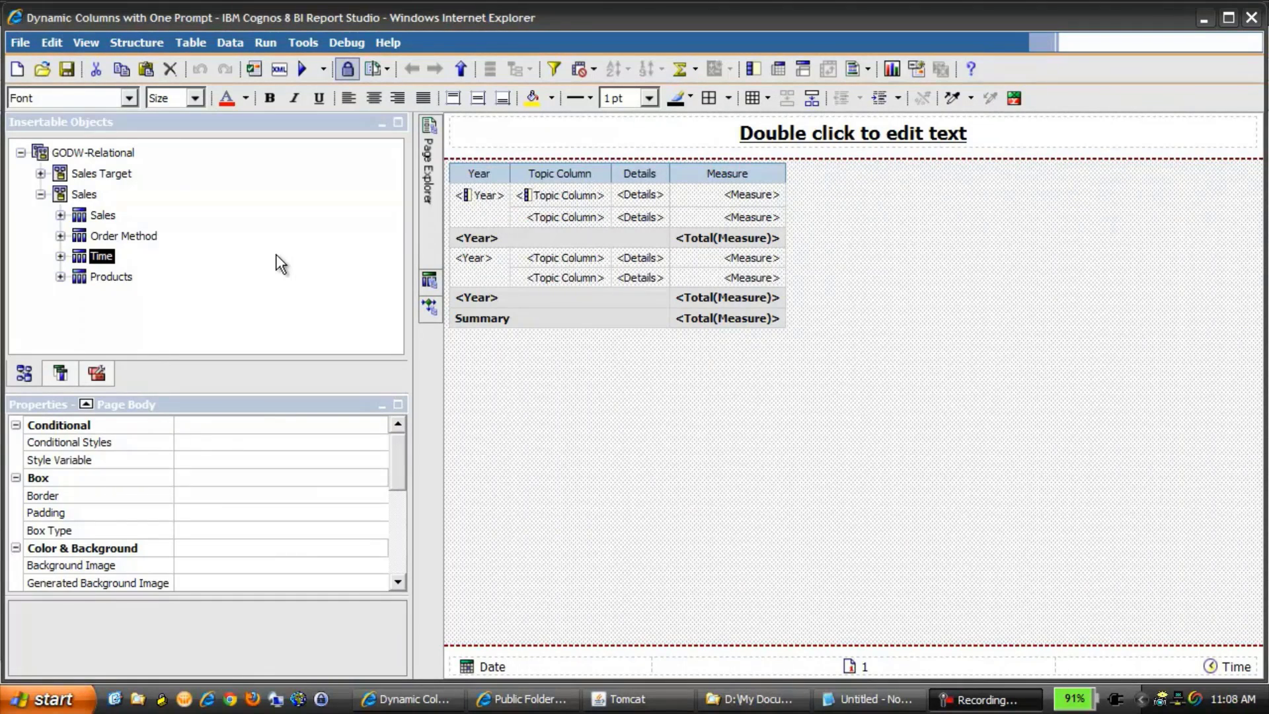
Step: Create a new List report based on the GODW-Relational package
{"action": "left_click", "coordinate": [18, 69]}
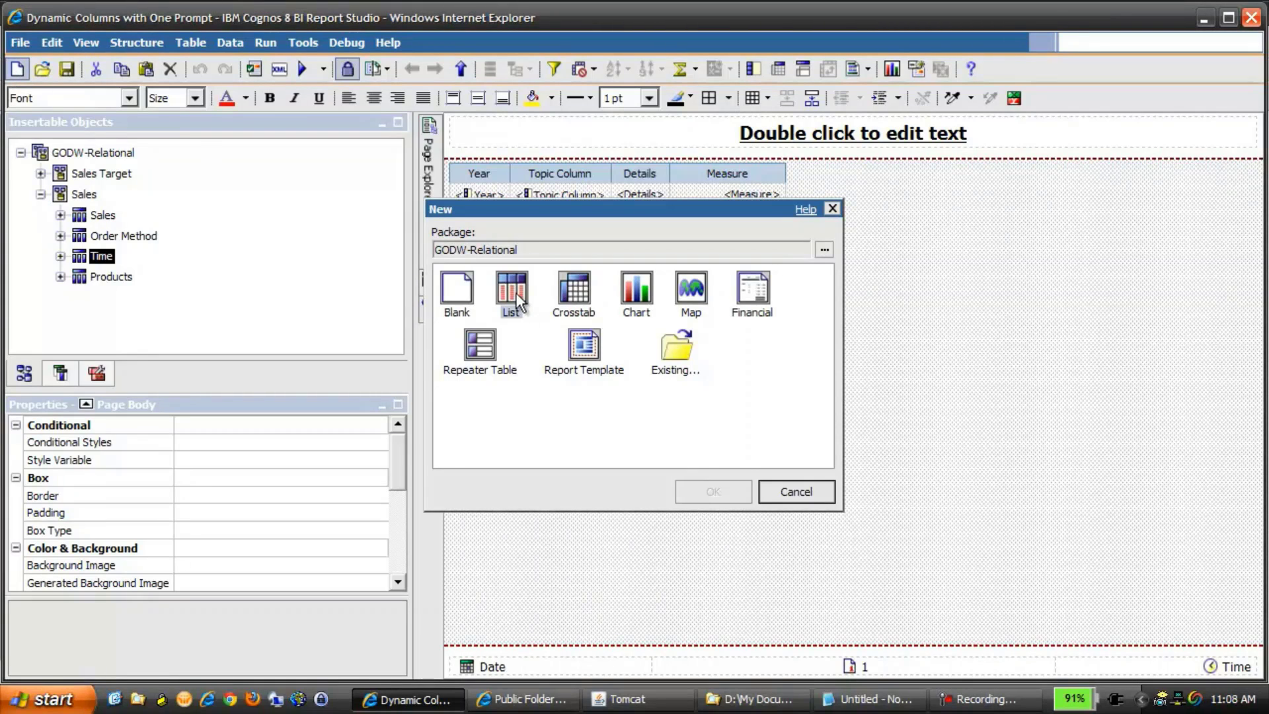
{"action": "left_click", "coordinate": [512, 294]}
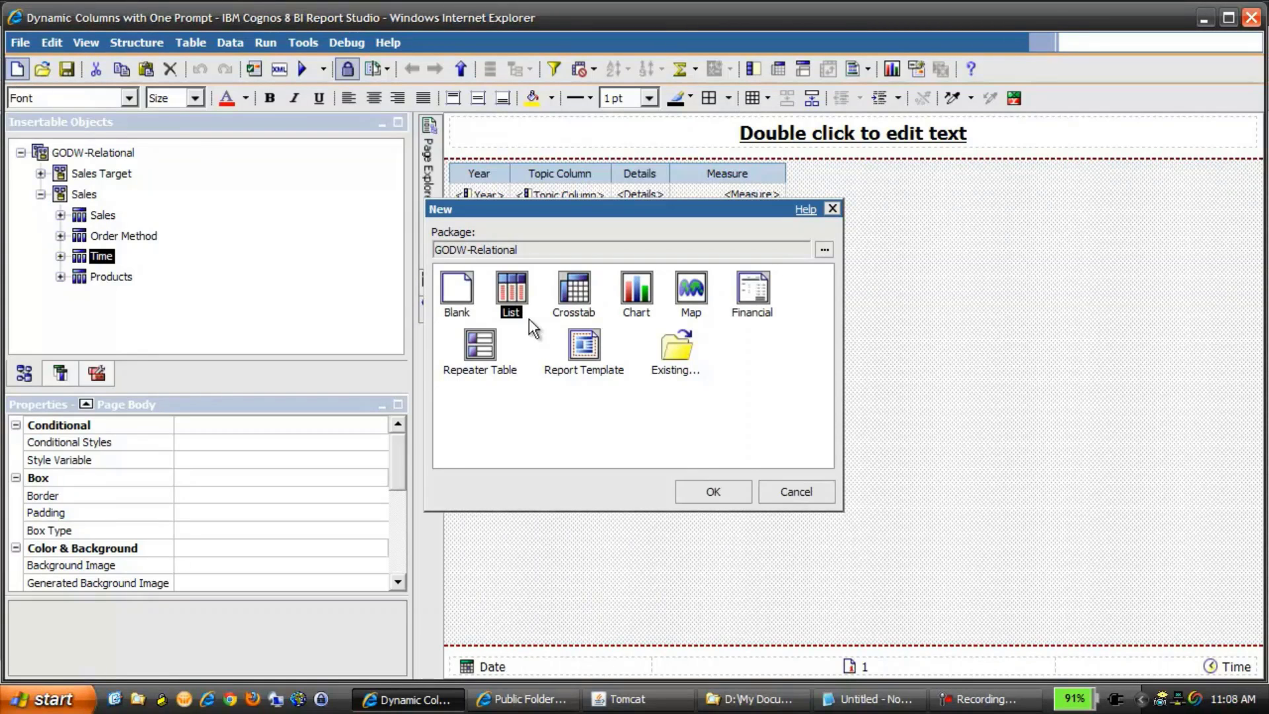
{"action": "left_click", "coordinate": [713, 492]}
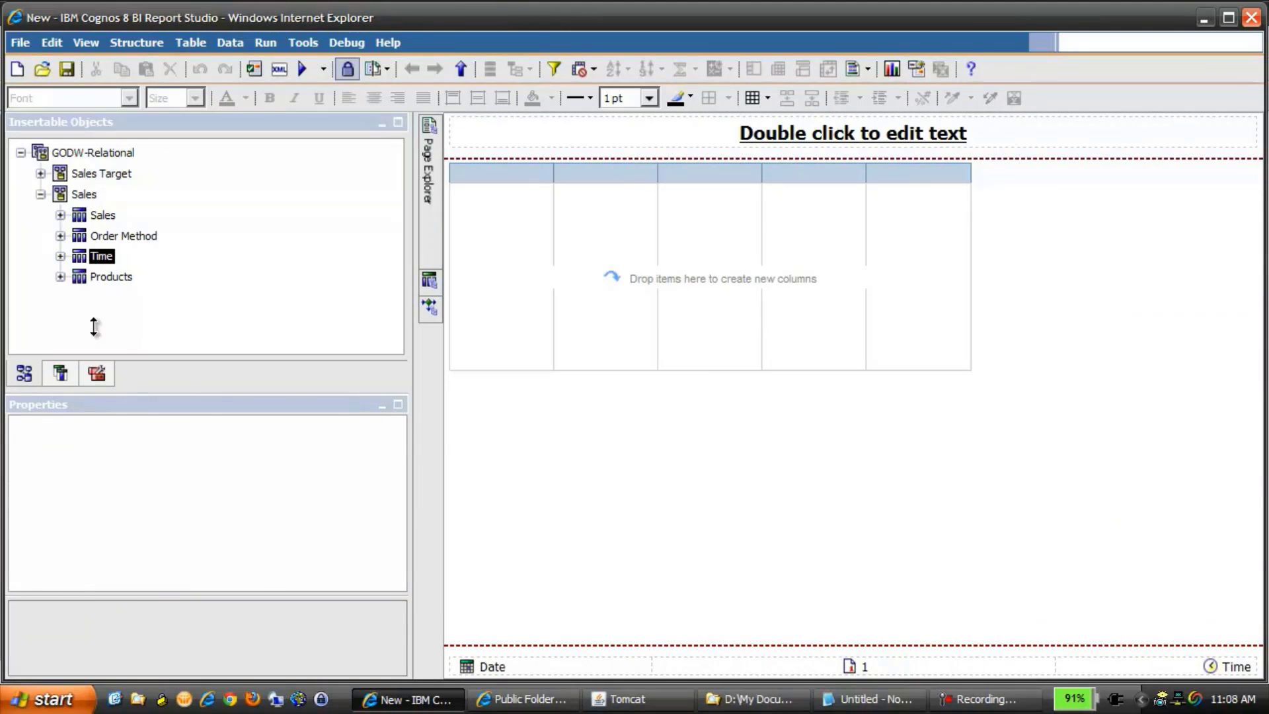
Step: Add Year from the Sales namespace's Time query subject as the list's first column
{"action": "left_click", "coordinate": [60, 256]}
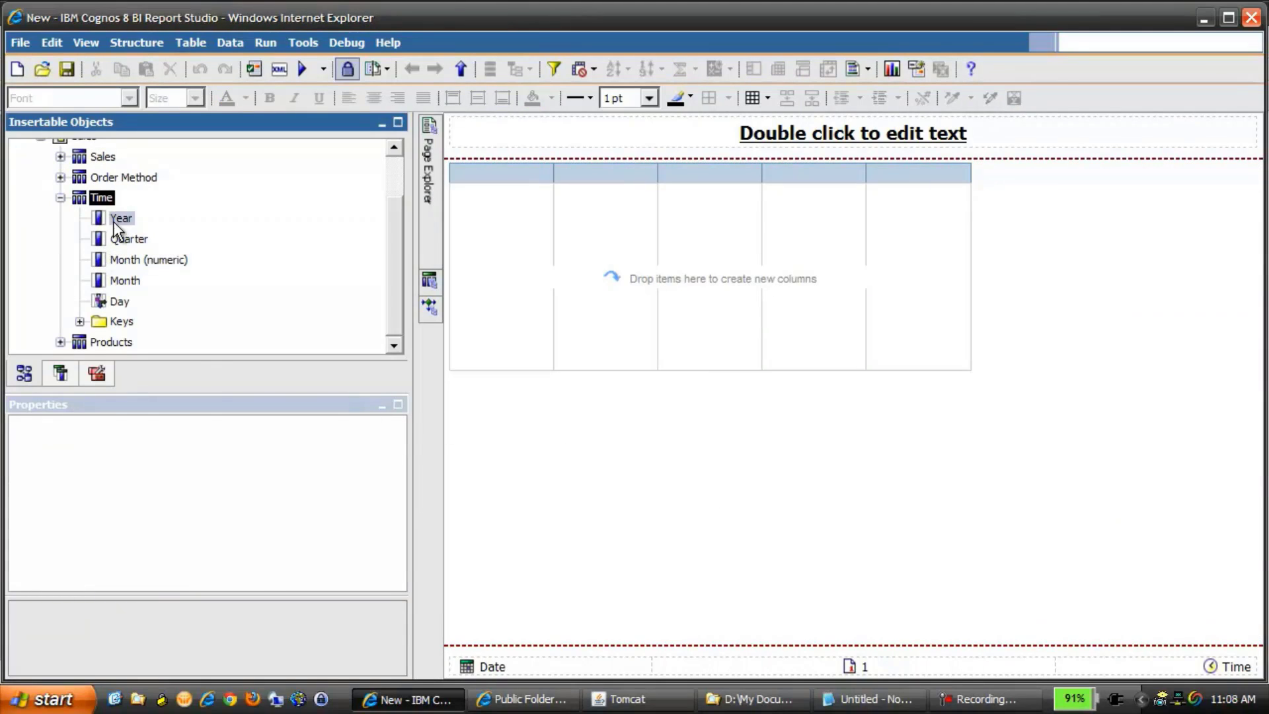
{"action": "left_click_drag", "start_coordinate": [117, 218], "coordinate": [473, 202]}
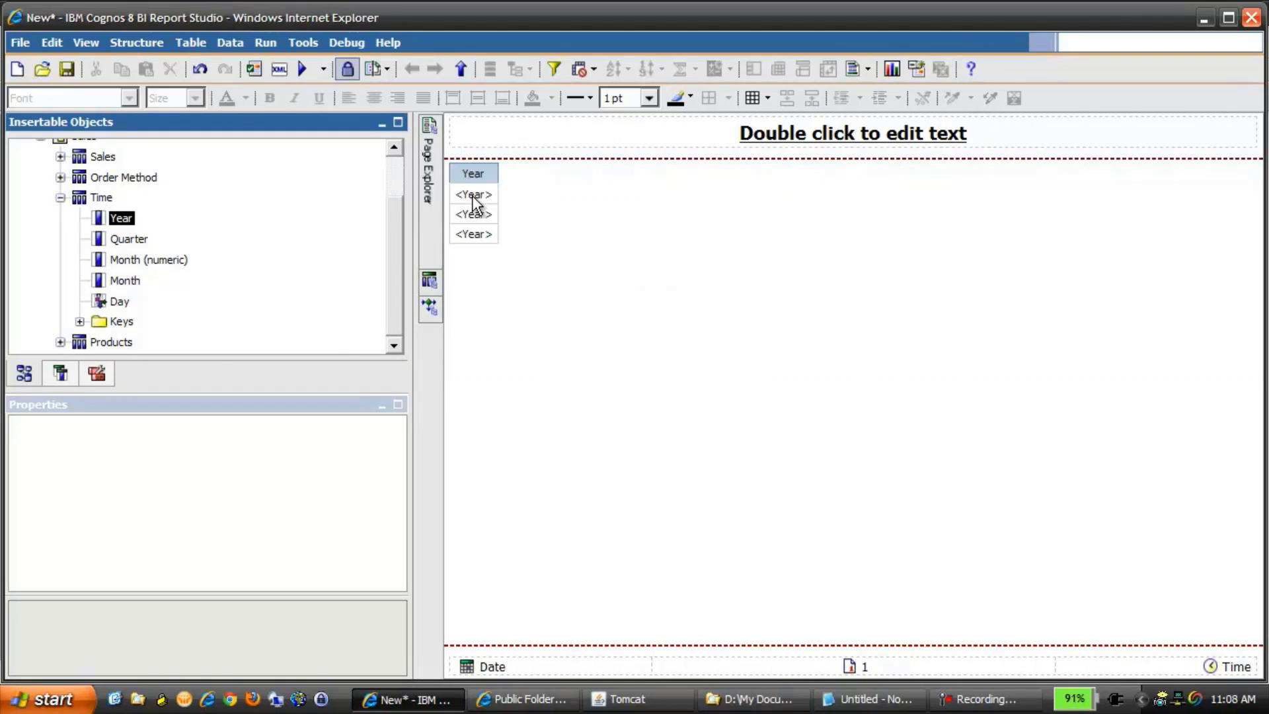
{"action": "left_click", "coordinate": [61, 199]}
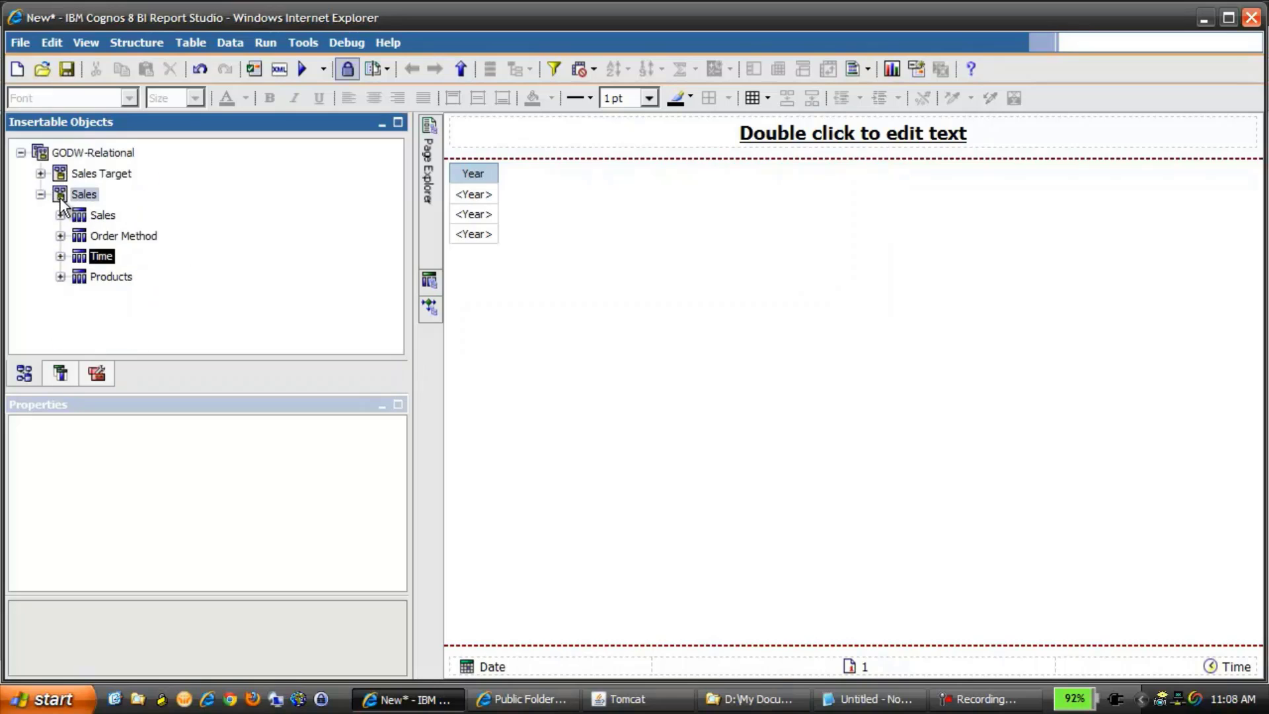
Step: Insert a query calculation named Topic Column after the Year column
{"action": "left_click", "coordinate": [100, 375]}
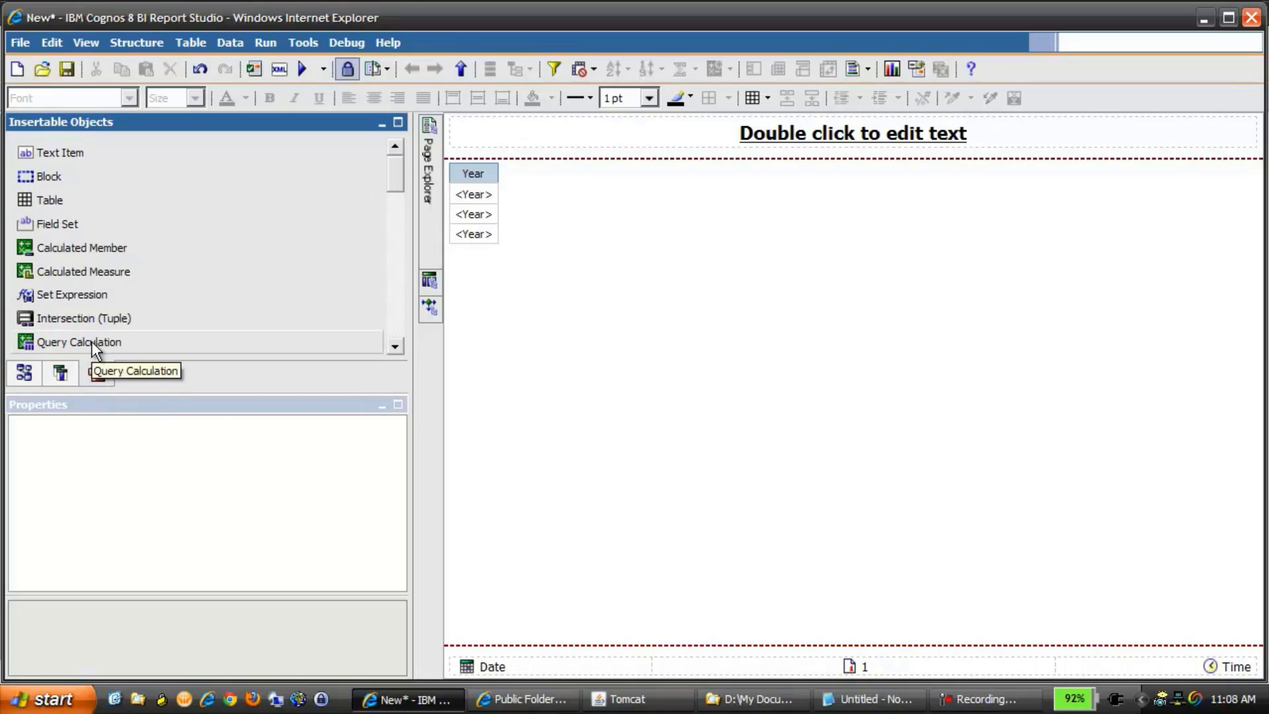
{"action": "left_click_drag", "start_coordinate": [91, 341], "coordinate": [496, 181]}
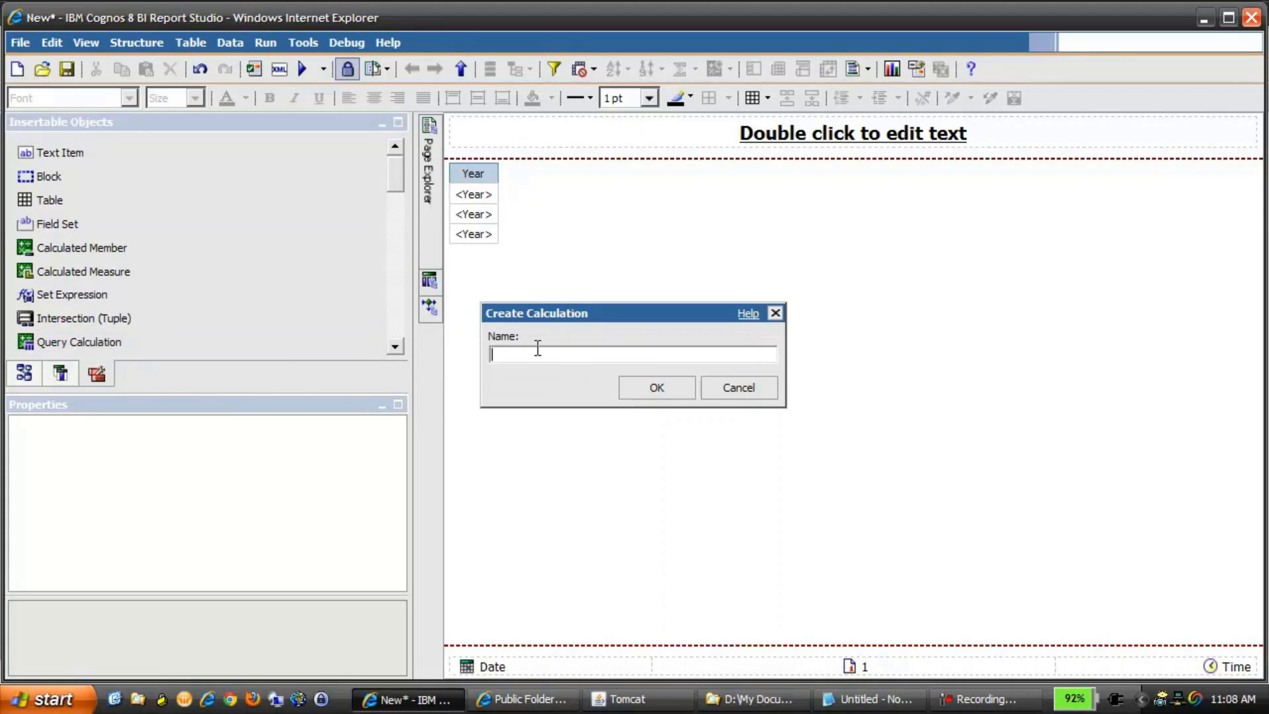
{"action": "type", "text": "Topic Column"}
{"action": "left_click", "coordinate": [647, 388]}
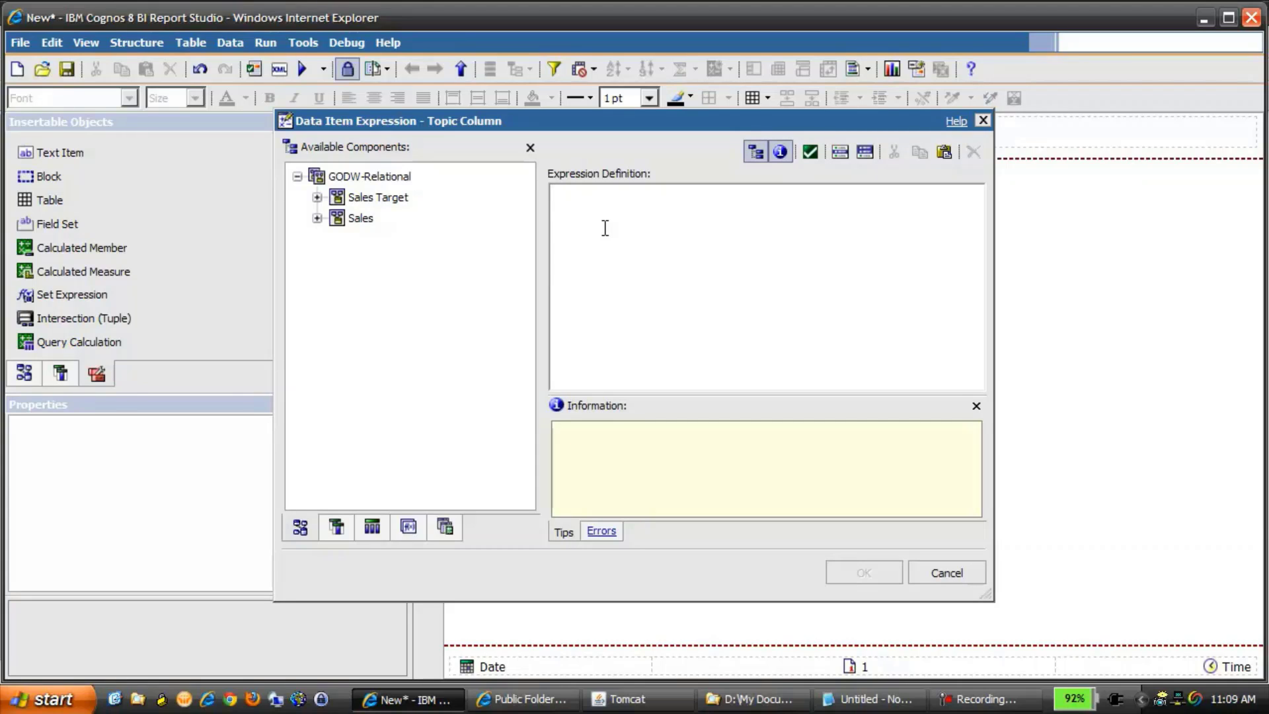
Step: Define the Topic Column expression as #prompt('Report Type', 'token', '[Sales].[Order Method].[Order Method]')#
{"action": "type", "text": "#prompt('Report Type"}
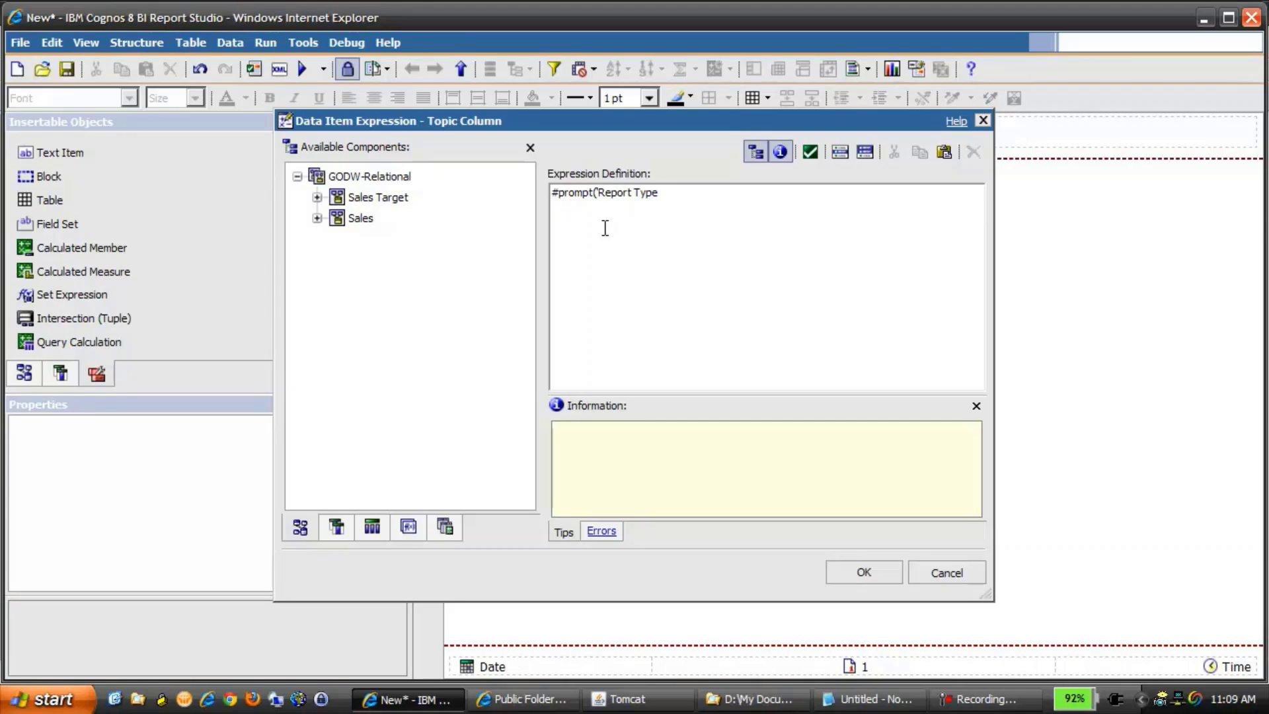
{"action": "type", "text": "',"}
{"action": "type", "text": "'token',"}
{"action": "type", "text": "'"}
{"action": "left_click", "coordinate": [317, 219]}
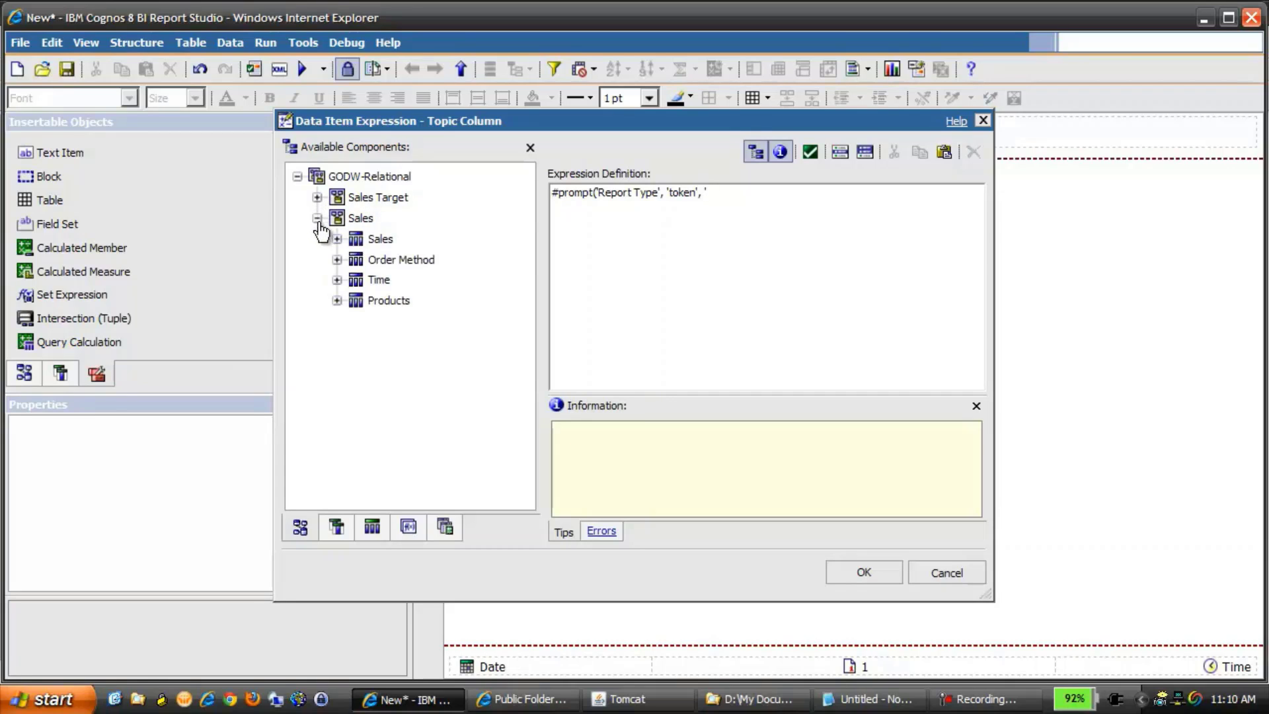
{"action": "left_click", "coordinate": [337, 260]}
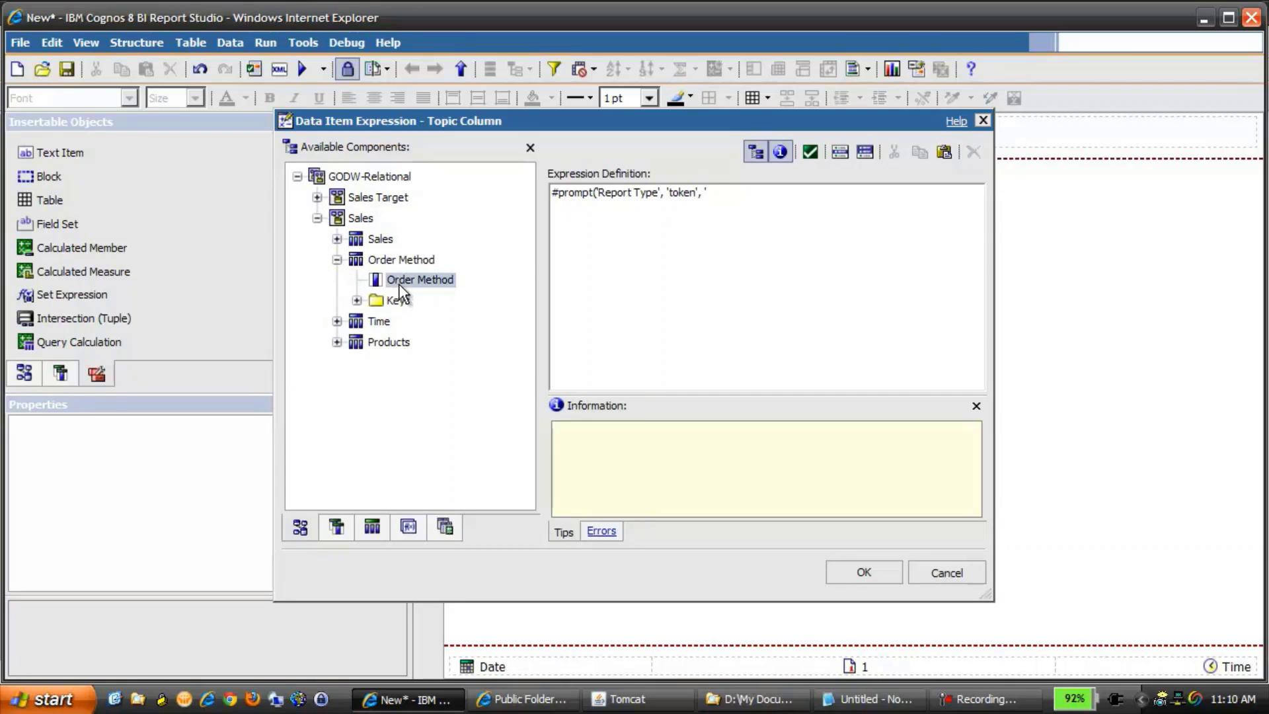
{"action": "left_click_drag", "start_coordinate": [402, 281], "coordinate": [723, 213]}
{"action": "type", "text": "'"}
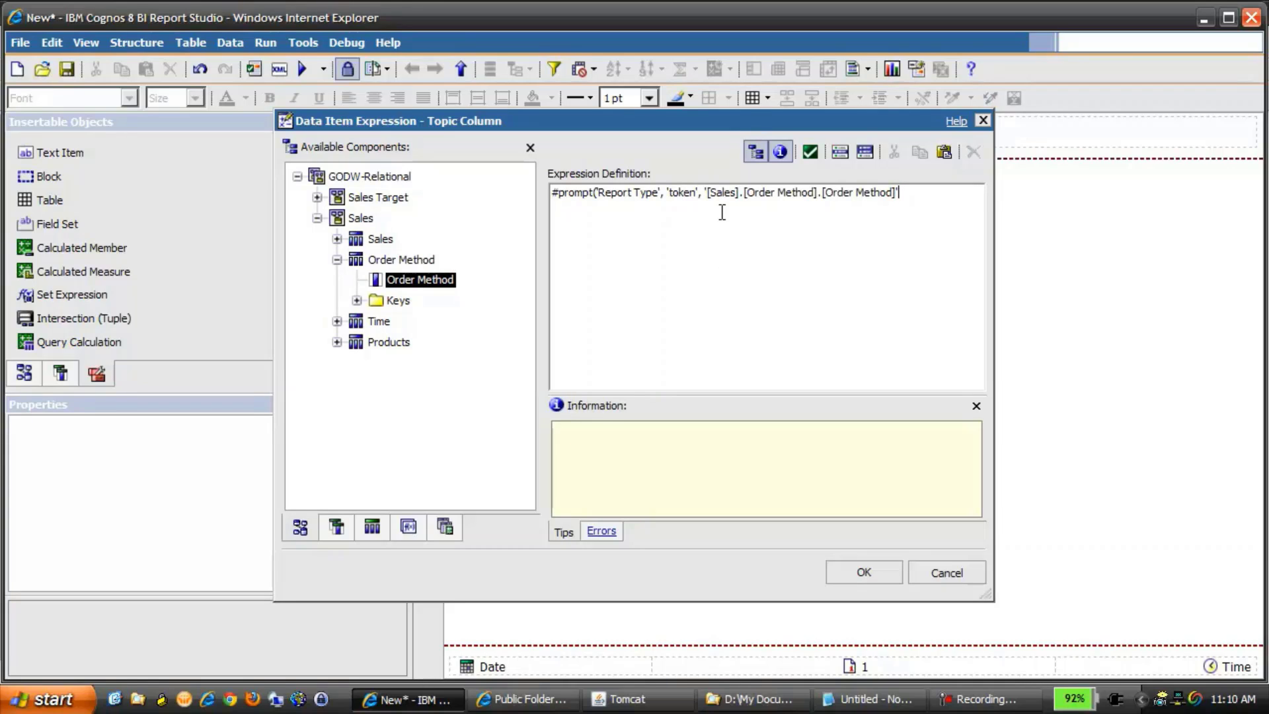
{"action": "type", "text": ")#"}
{"action": "left_click", "coordinate": [863, 572]}
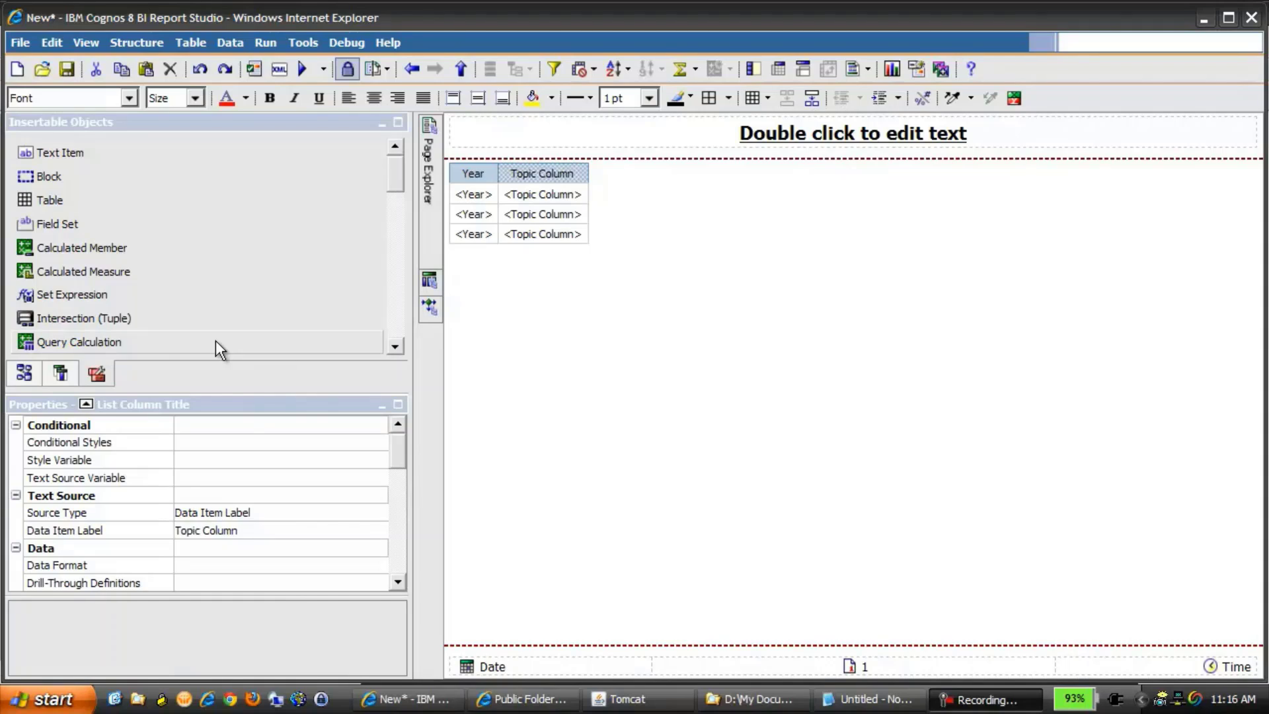
Step: Insert a query calculation named Details after the Topic Column
{"action": "left_click_drag", "start_coordinate": [147, 342], "coordinate": [585, 192]}
{"action": "type", "text": "D"}
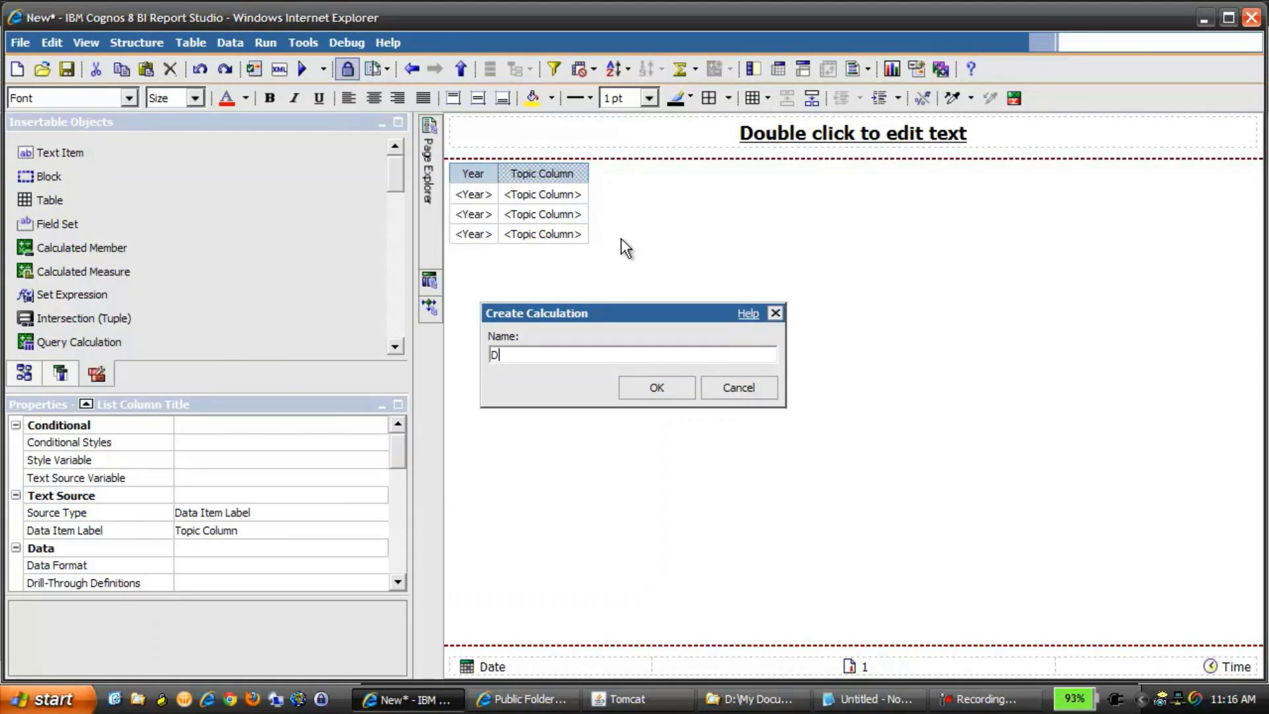
{"action": "type", "text": "etails"}
{"action": "left_click", "coordinate": [659, 384]}
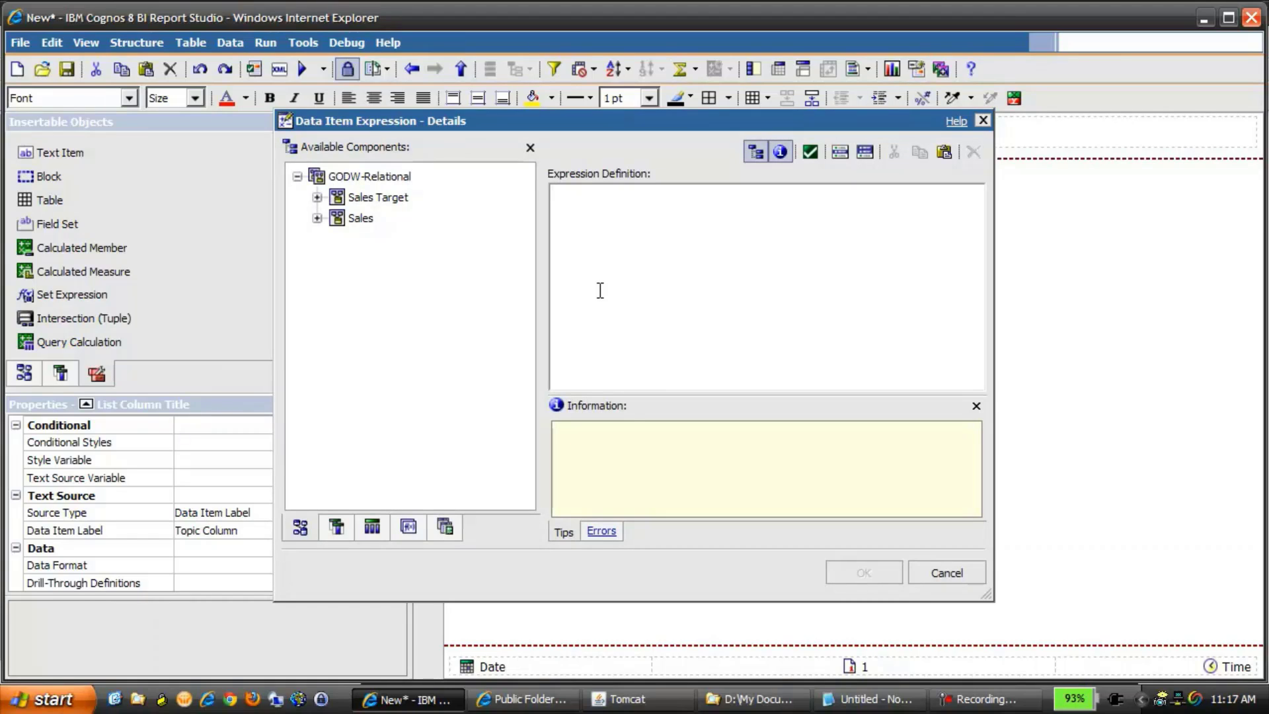
Step: Start the Details expression with Case and a first When condition that compares the ?Report Type? parameter
{"action": "type", "text": "Case"}
{"action": "key", "text": "Return"}
{"action": "key", "text": "Return"}
{"action": "type", "text": "When ("}
{"action": "left_click", "coordinate": [446, 527]}
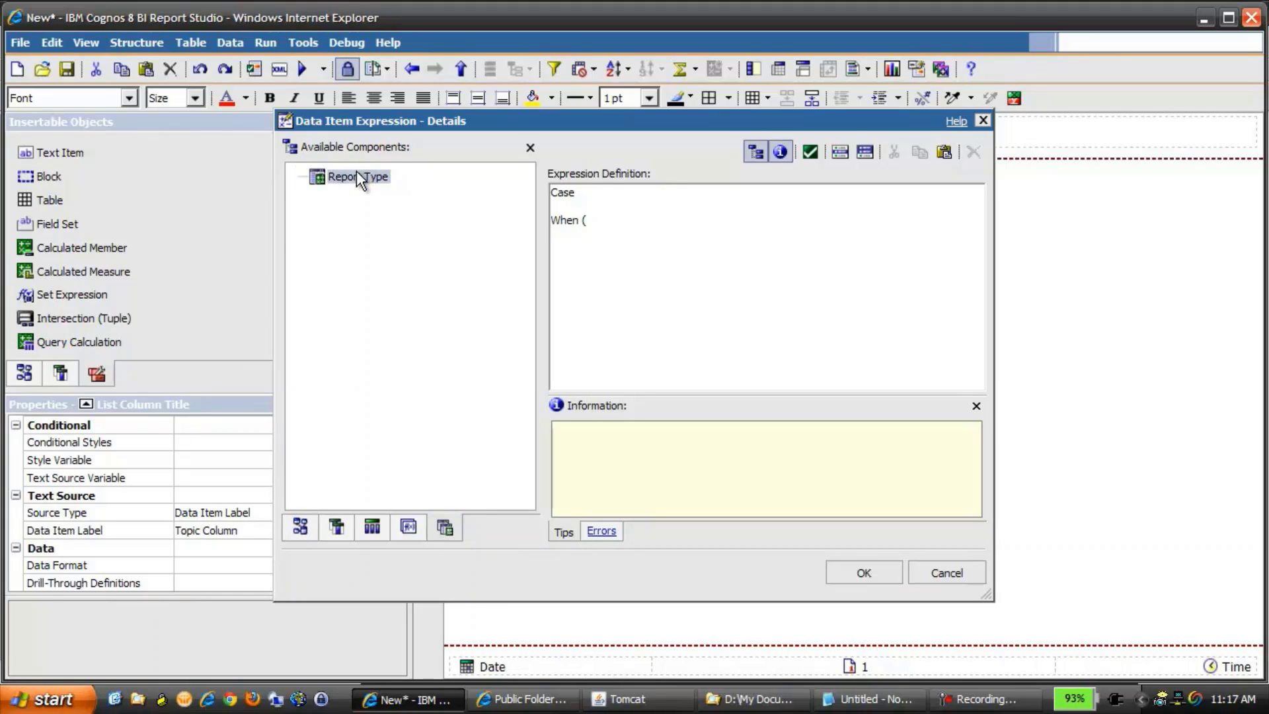
{"action": "left_click_drag", "start_coordinate": [559, 216], "coordinate": [592, 228]}
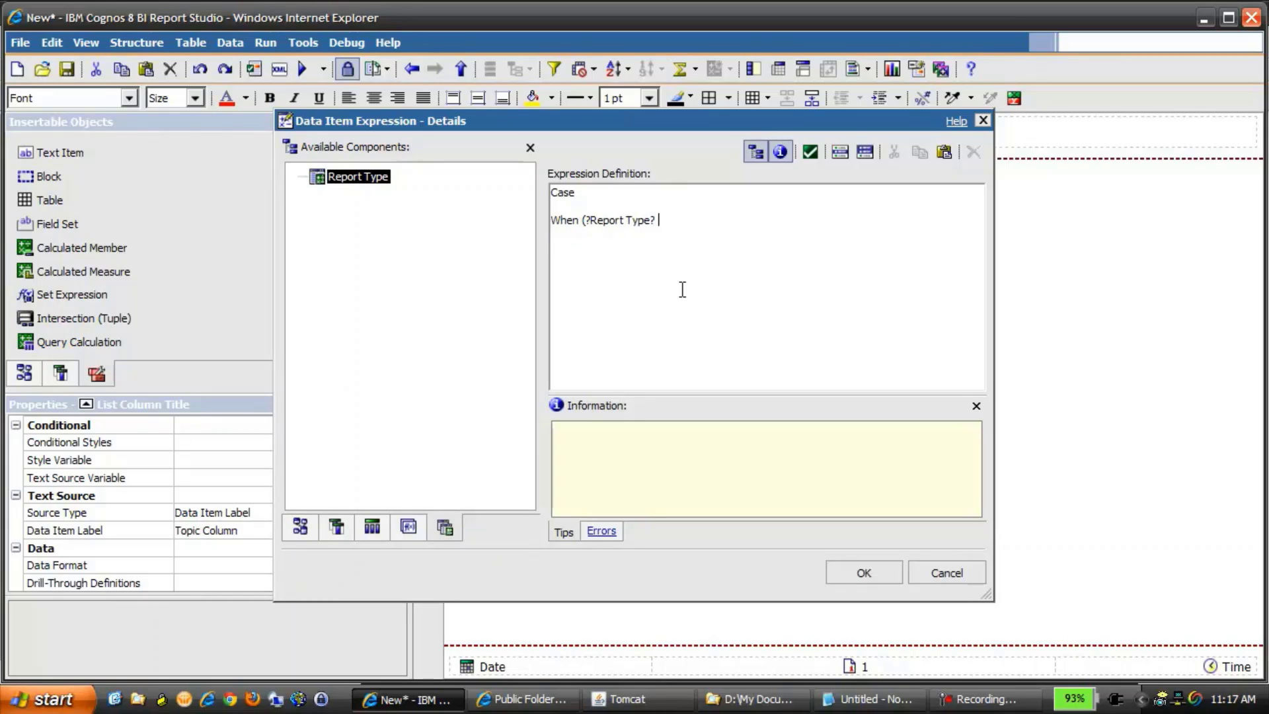
{"action": "type", "text": "= '"}
Step: Complete the first When condition with '[Sales].[Order Method].[Order Method]' as the quoted comparison value
{"action": "left_click", "coordinate": [295, 527]}
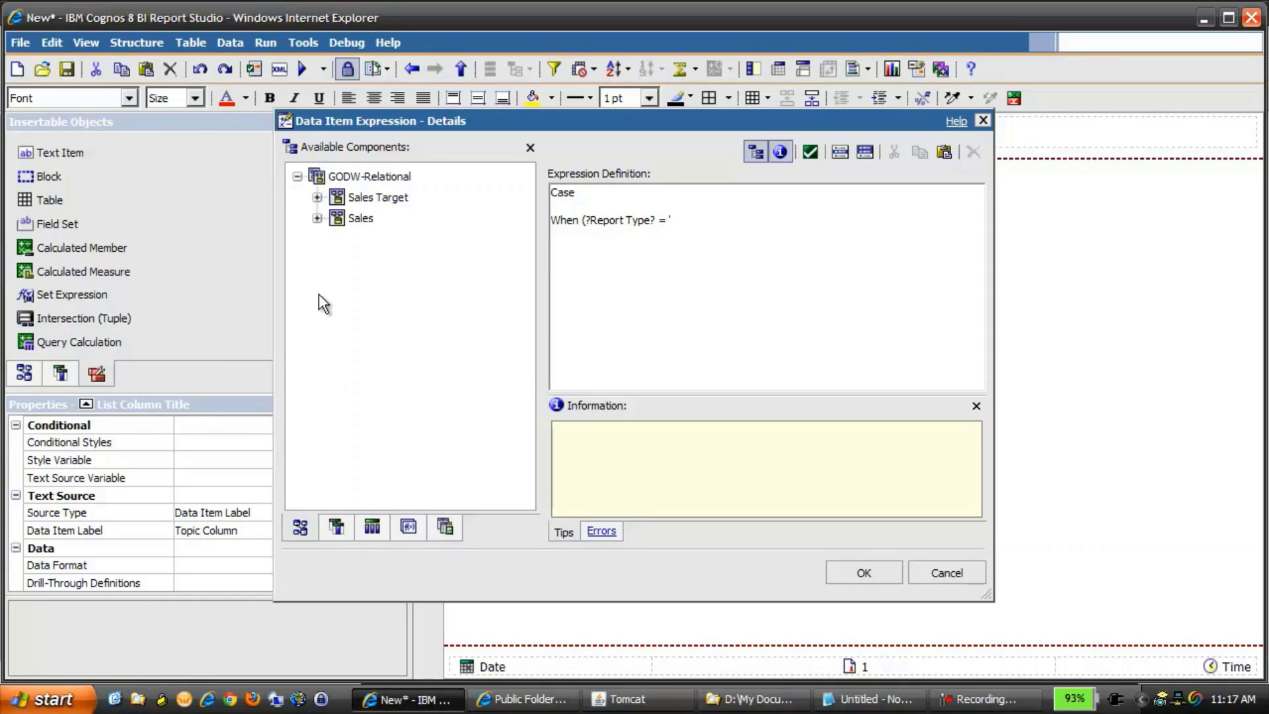
{"action": "left_click", "coordinate": [318, 219]}
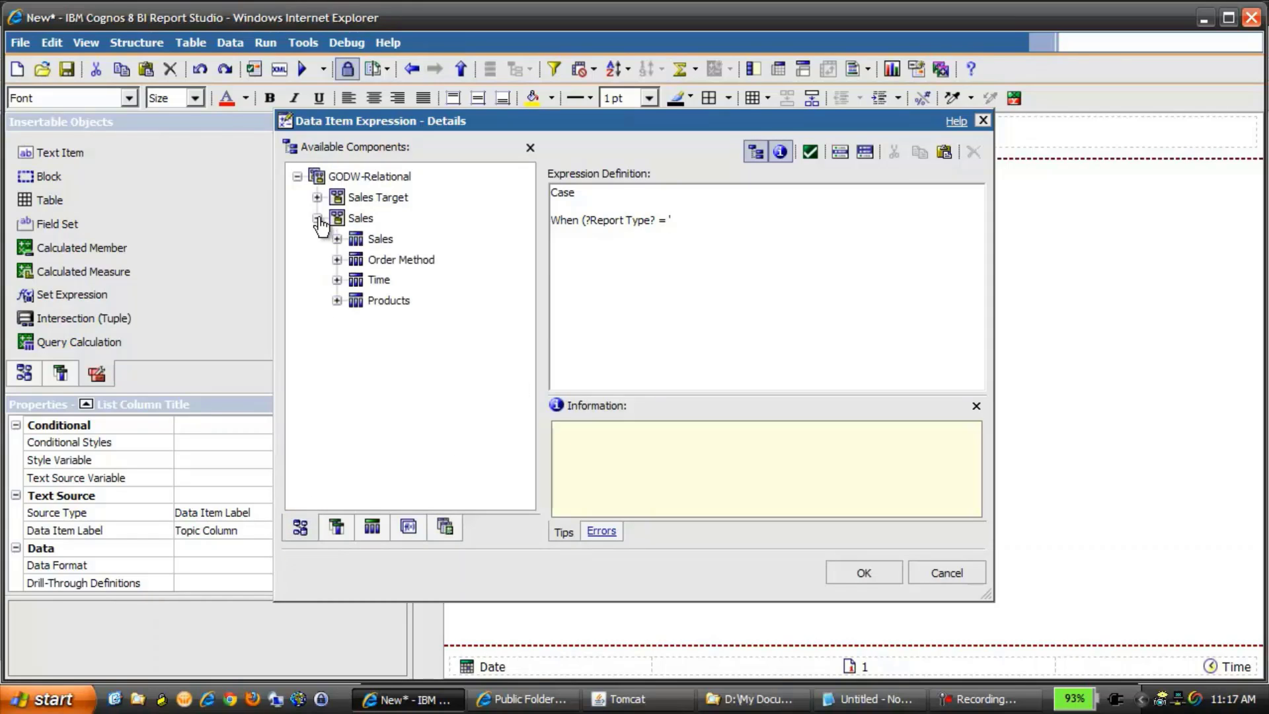
{"action": "left_click", "coordinate": [337, 259]}
{"action": "left_click", "coordinate": [419, 279]}
{"action": "left_click_drag", "start_coordinate": [484, 291], "coordinate": [695, 245]}
{"action": "type", "text": "') "}
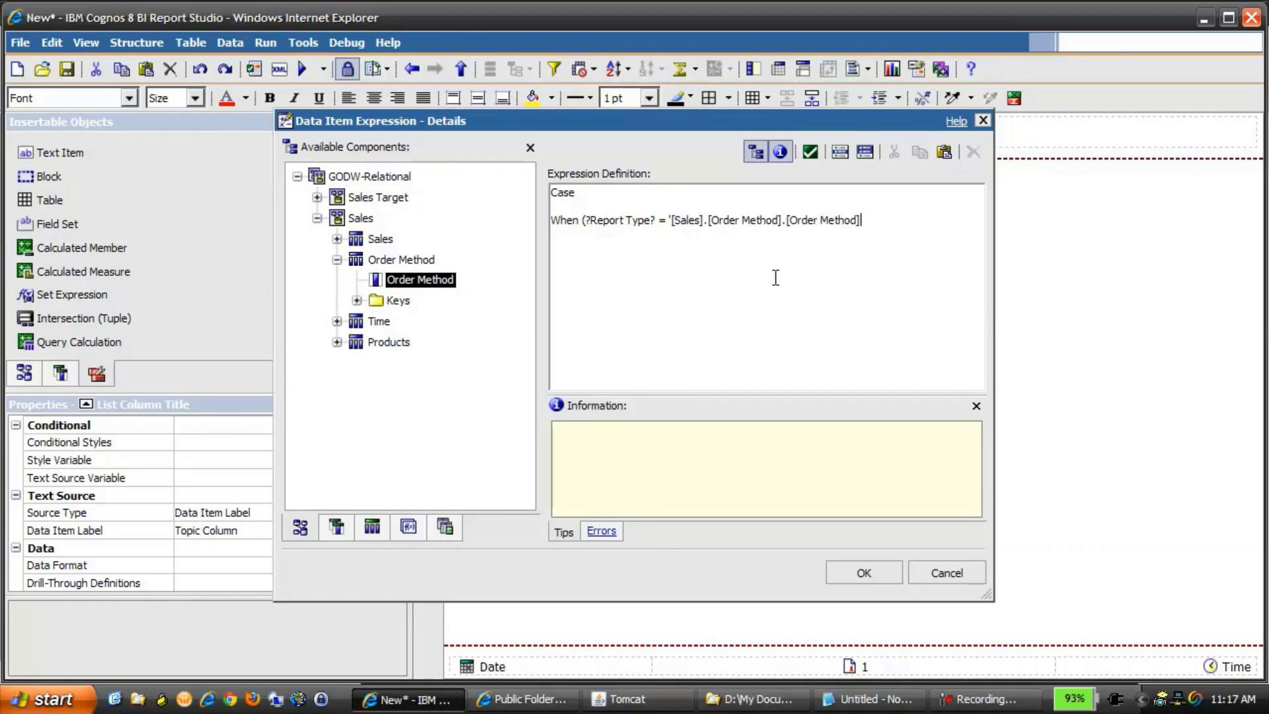
Step: Make the Order Method condition return ([Sales].[Products].[Product Line]) in its then clause
{"action": "type", "text": "then ("}
{"action": "left_click", "coordinate": [337, 341]}
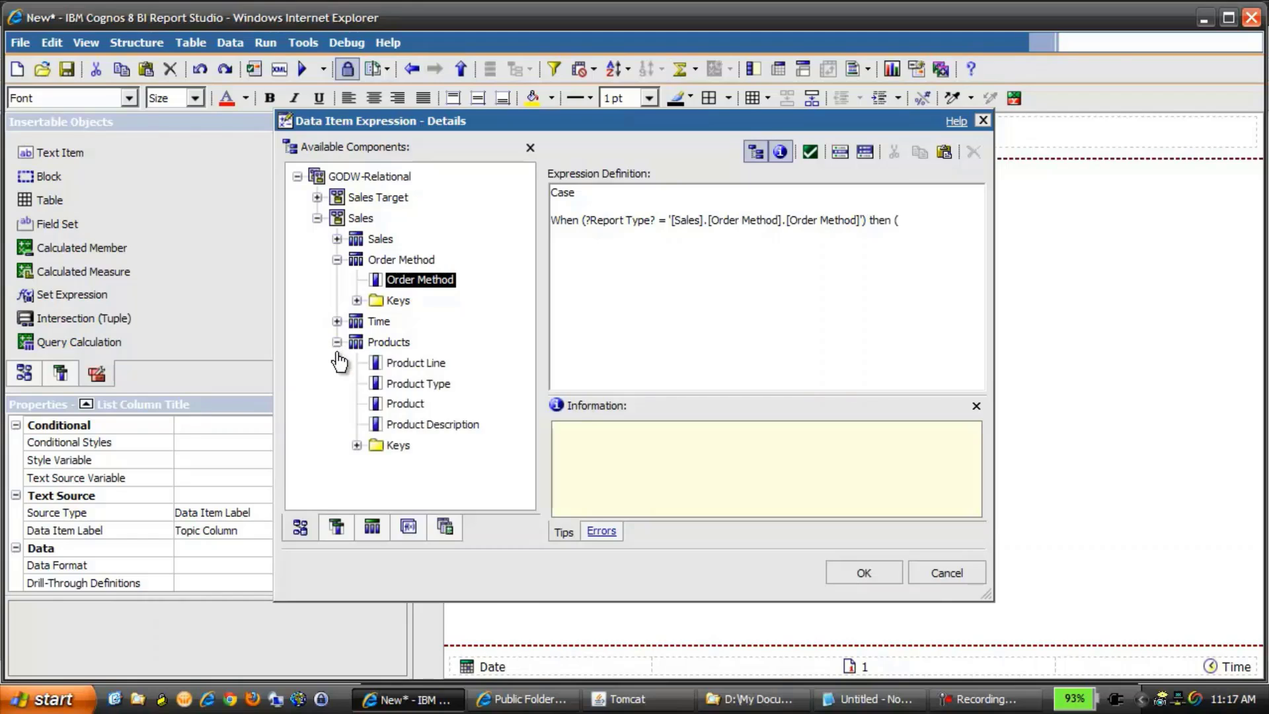
{"action": "left_click_drag", "start_coordinate": [430, 363], "coordinate": [923, 225]}
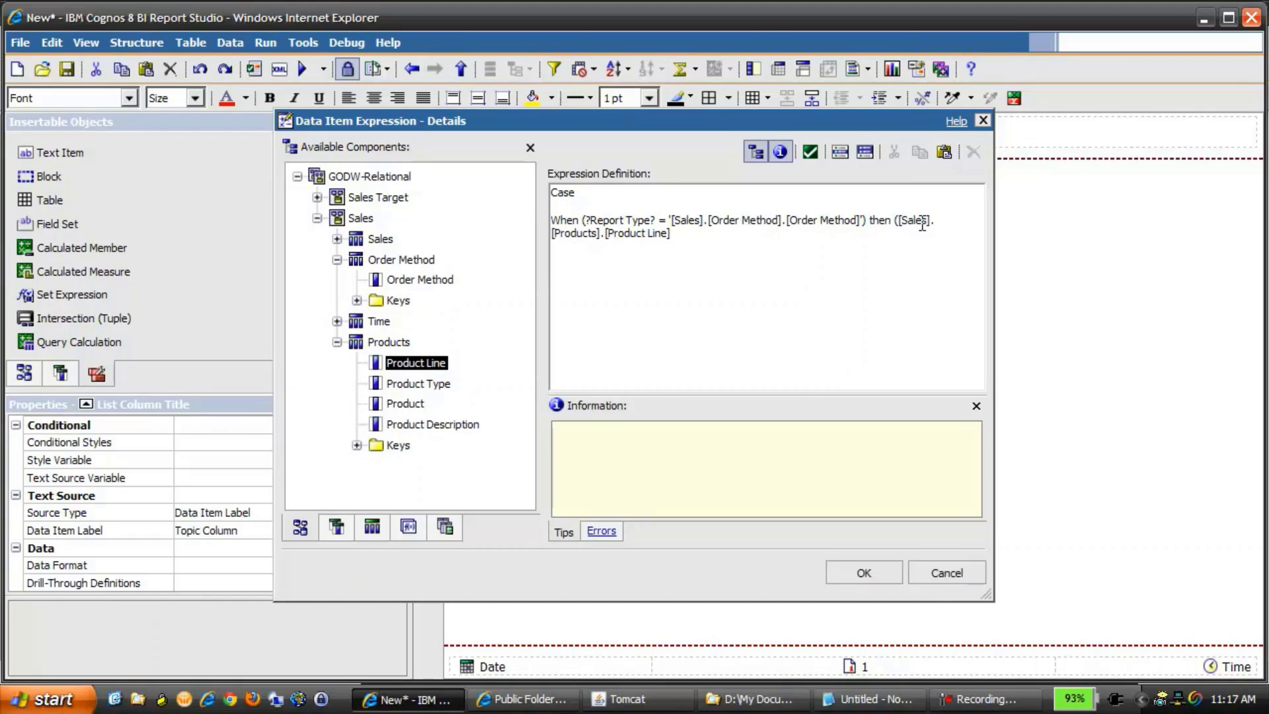
{"action": "type", "text": ")"}
Step: Add a second When condition testing ?Report Type? = '[Sales].[Products].[Product Line]' to the Details expression
{"action": "key", "text": "Return"}
{"action": "key", "text": "Return"}
{"action": "type", "text": "When ("}
{"action": "left_click", "coordinate": [444, 527]}
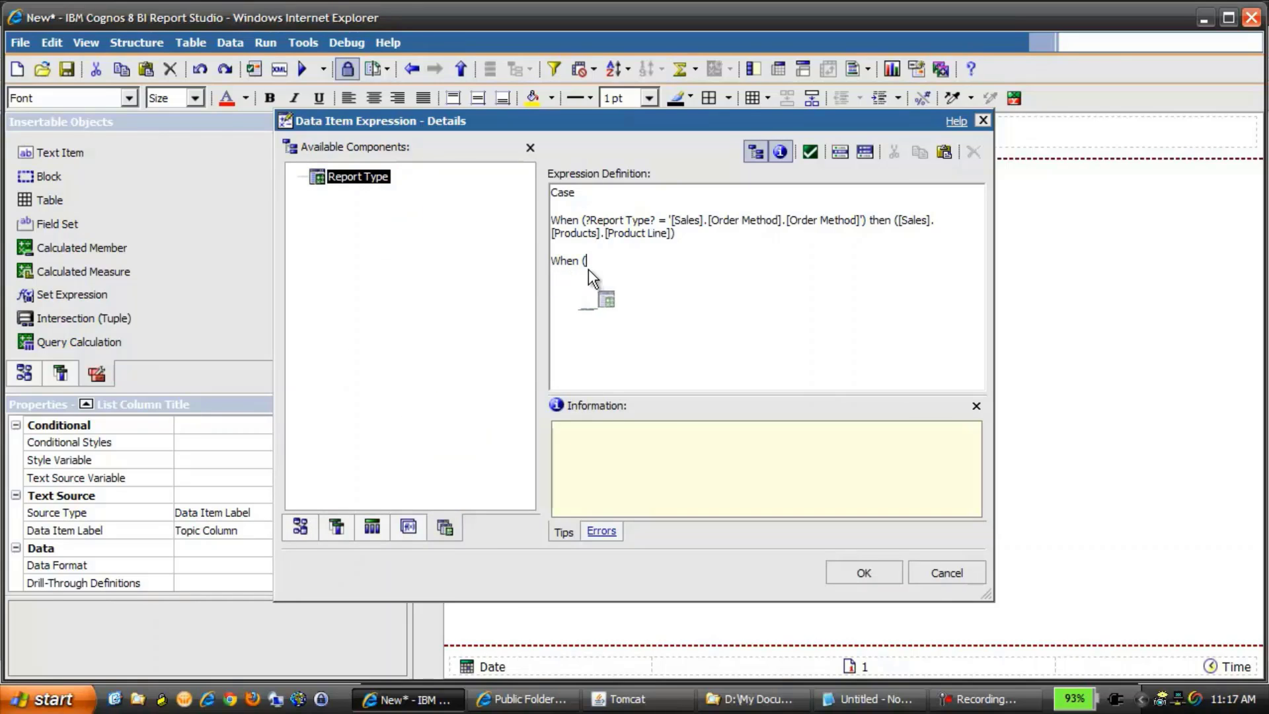
{"action": "left_click_drag", "start_coordinate": [588, 268], "coordinate": [589, 269]}
{"action": "type", "text": "= '"}
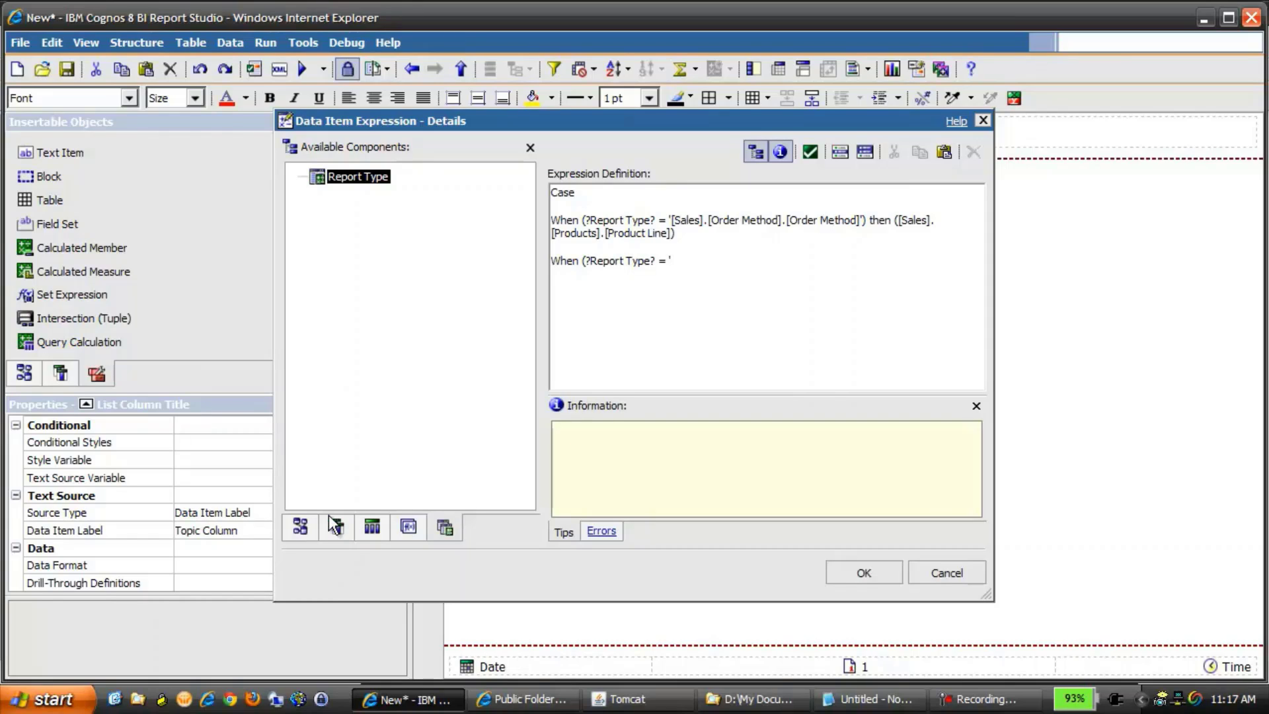
{"action": "left_click", "coordinate": [304, 523]}
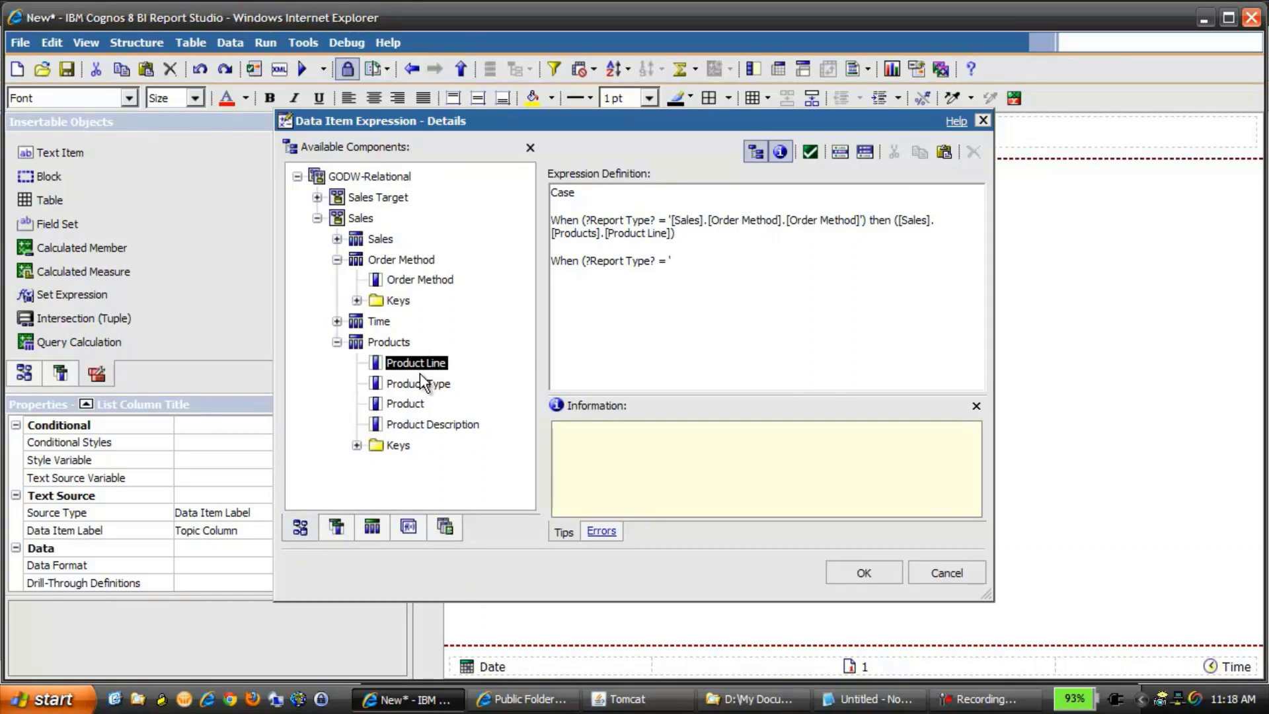
{"action": "left_click_drag", "start_coordinate": [418, 361], "coordinate": [679, 293]}
{"action": "type", "text": "'"}
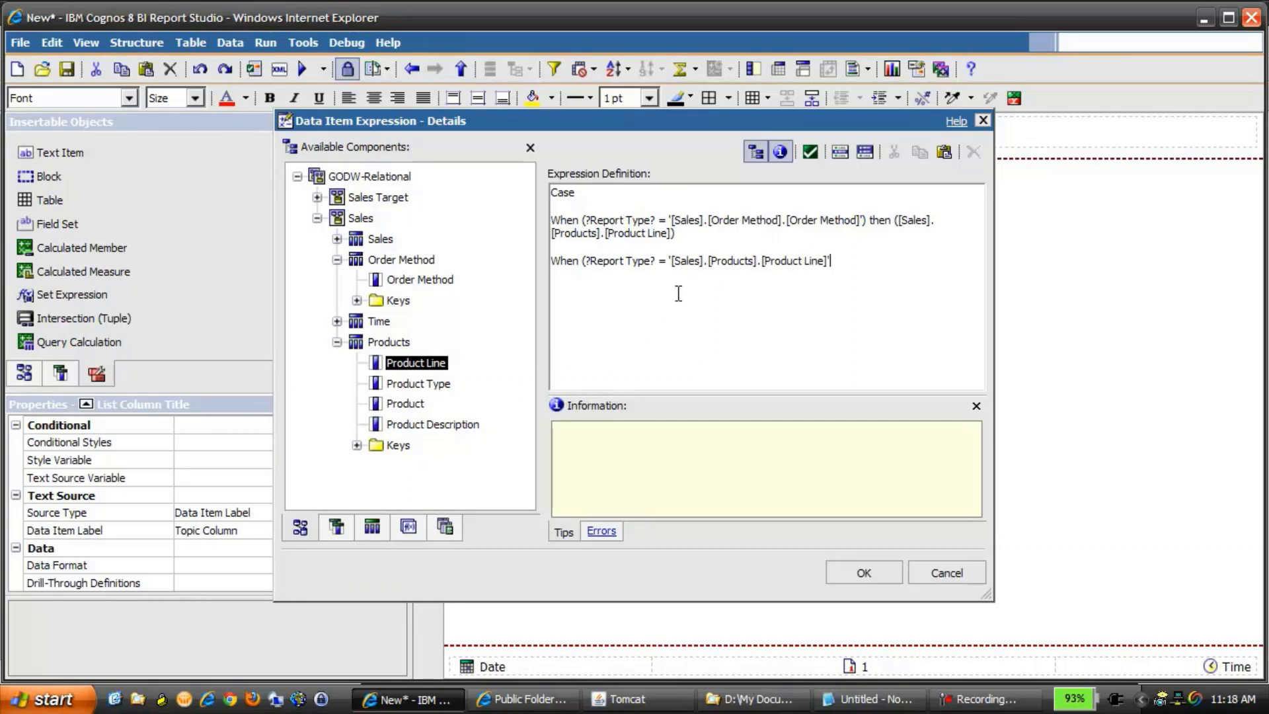
Step: Make the Product Line condition return ([Sales].[Products].[Product Type]) in its then clause
{"action": "type", "text": ") then ("}
{"action": "left_click_drag", "start_coordinate": [434, 382], "coordinate": [889, 259]}
{"action": "type", "text": ")"}
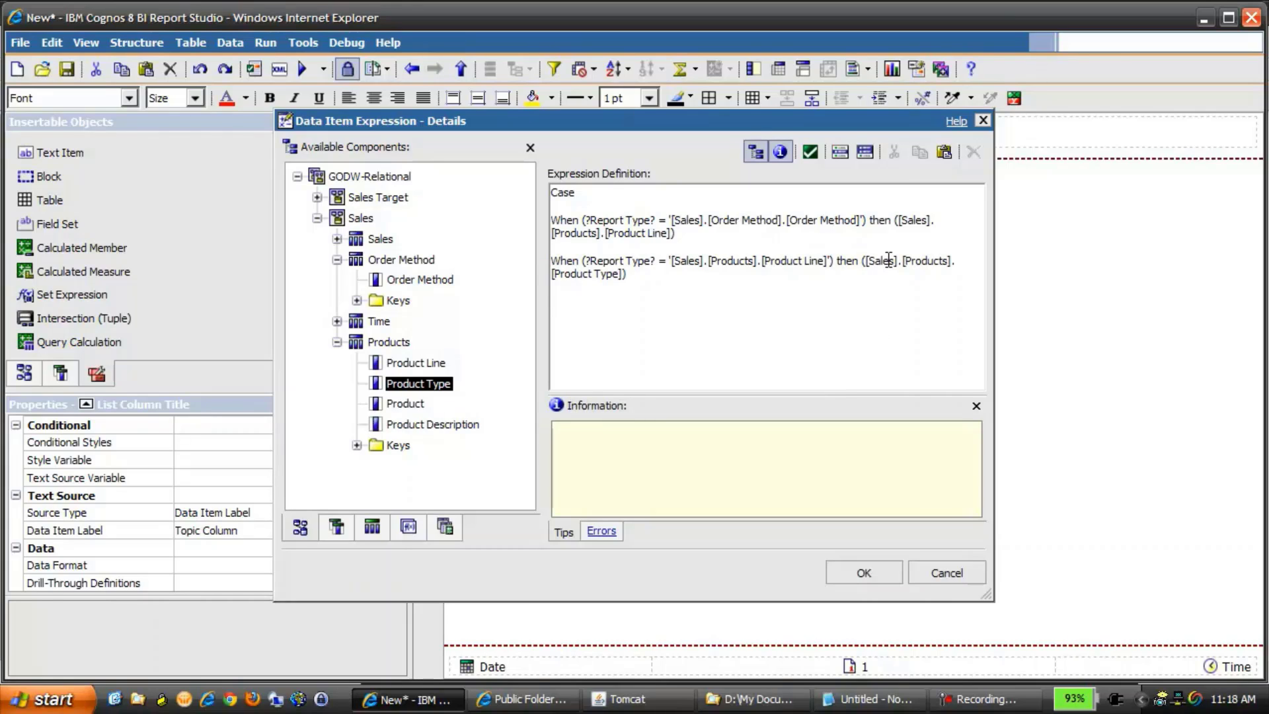
Step: Finish the Details expression with Else ([Sales].[Products].[Product Description]) and End, and accept it
{"action": "key", "text": "Return"}
{"action": "type", "text": "Else"}
{"action": "left_click_drag", "start_coordinate": [407, 426], "coordinate": [604, 300]}
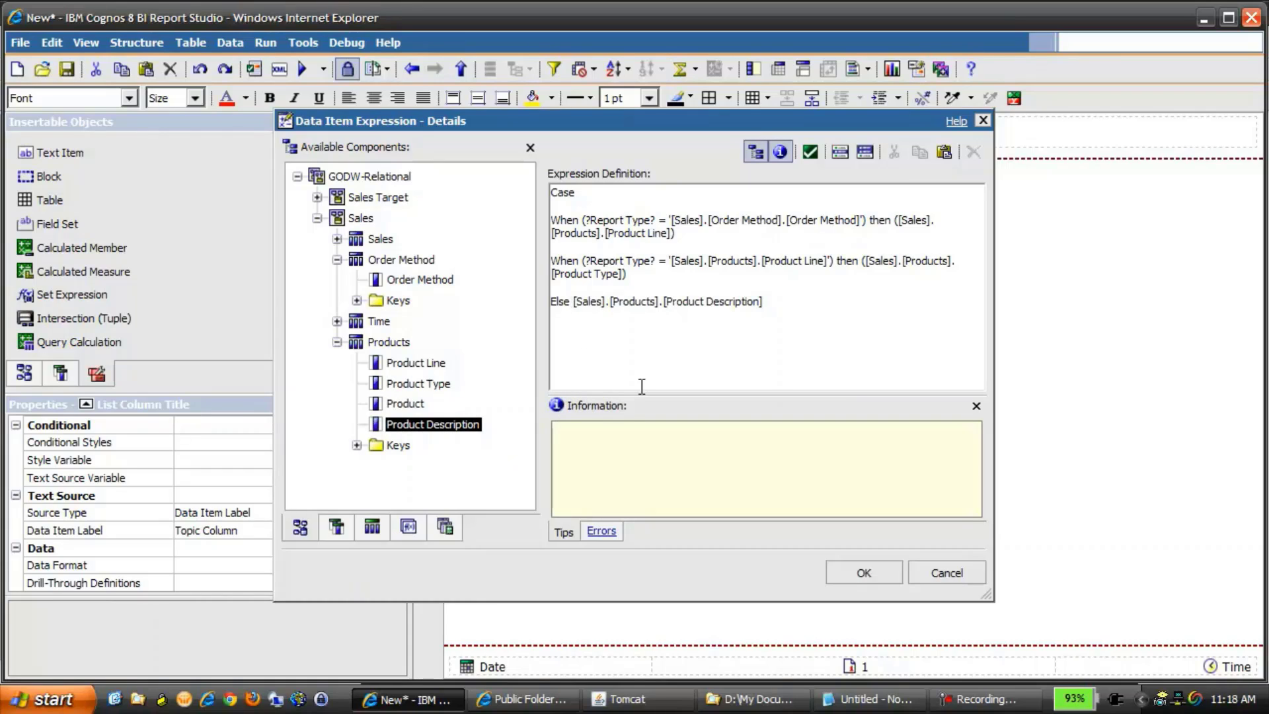
{"action": "type", "text": "("}
{"action": "key", "text": "End"}
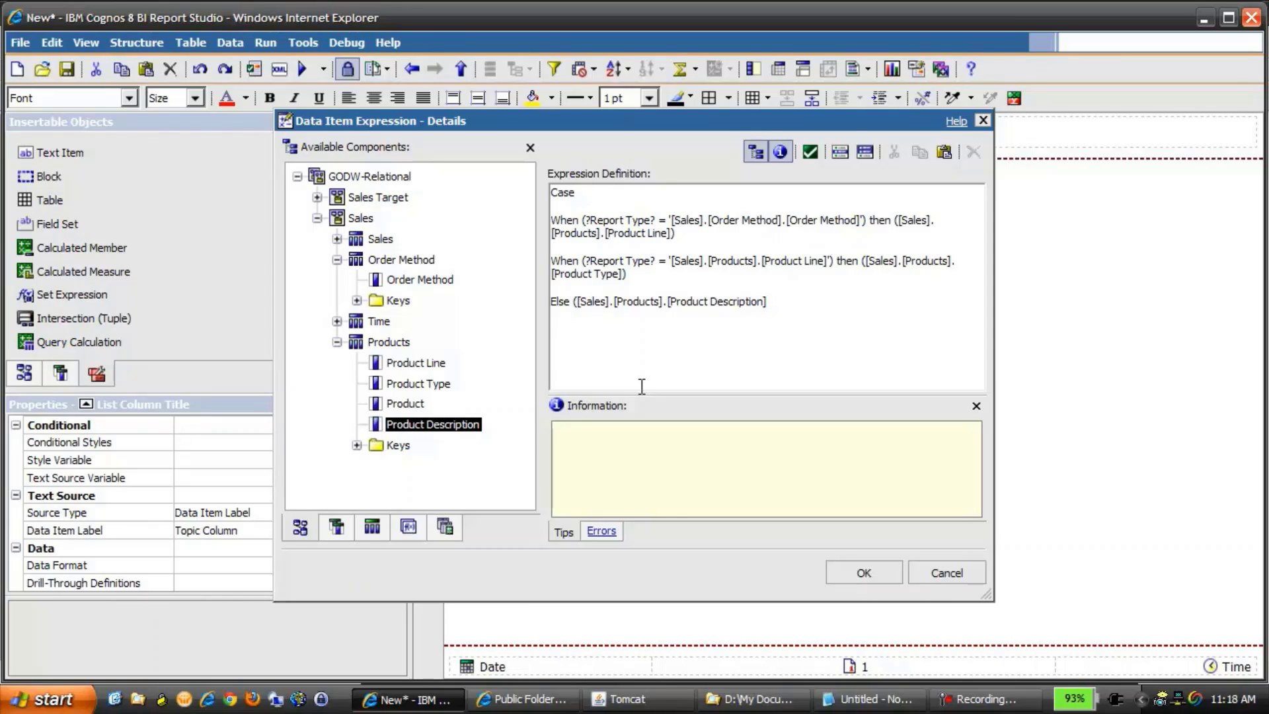
{"action": "type", "text": ")"}
{"action": "key", "text": "Return"}
{"action": "type", "text": "End"}
{"action": "left_click", "coordinate": [867, 572]}
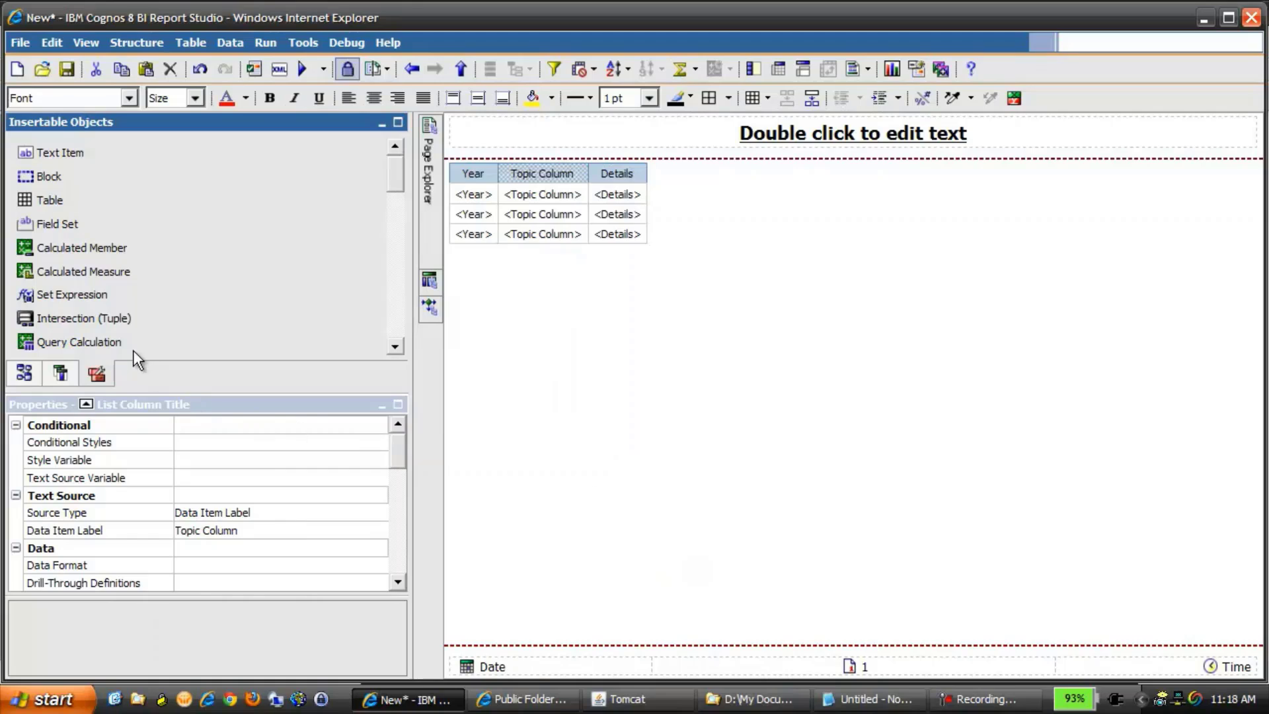
Step: Insert a query calculation named Measure after the Details column
{"action": "left_click_drag", "start_coordinate": [112, 341], "coordinate": [644, 191]}
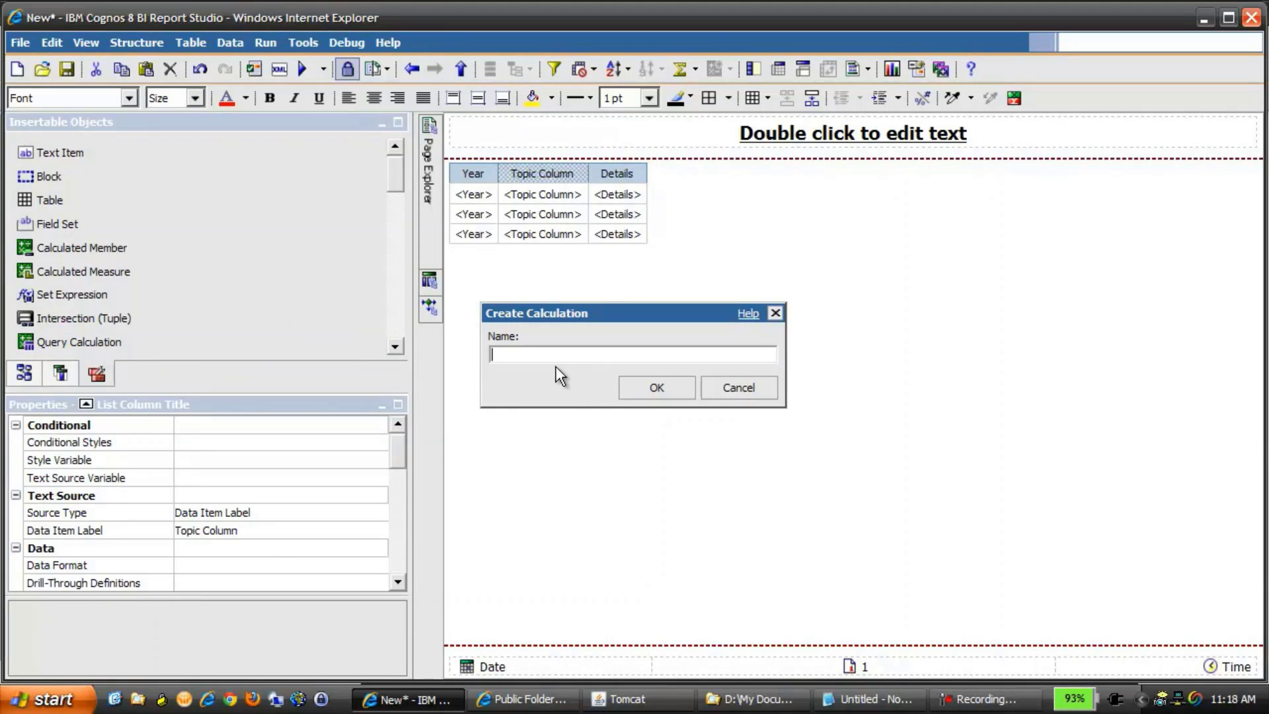
{"action": "type", "text": "Mes"}
{"action": "key", "text": "BackSpace"}
{"action": "type", "text": "asure"}
{"action": "left_click", "coordinate": [656, 386]}
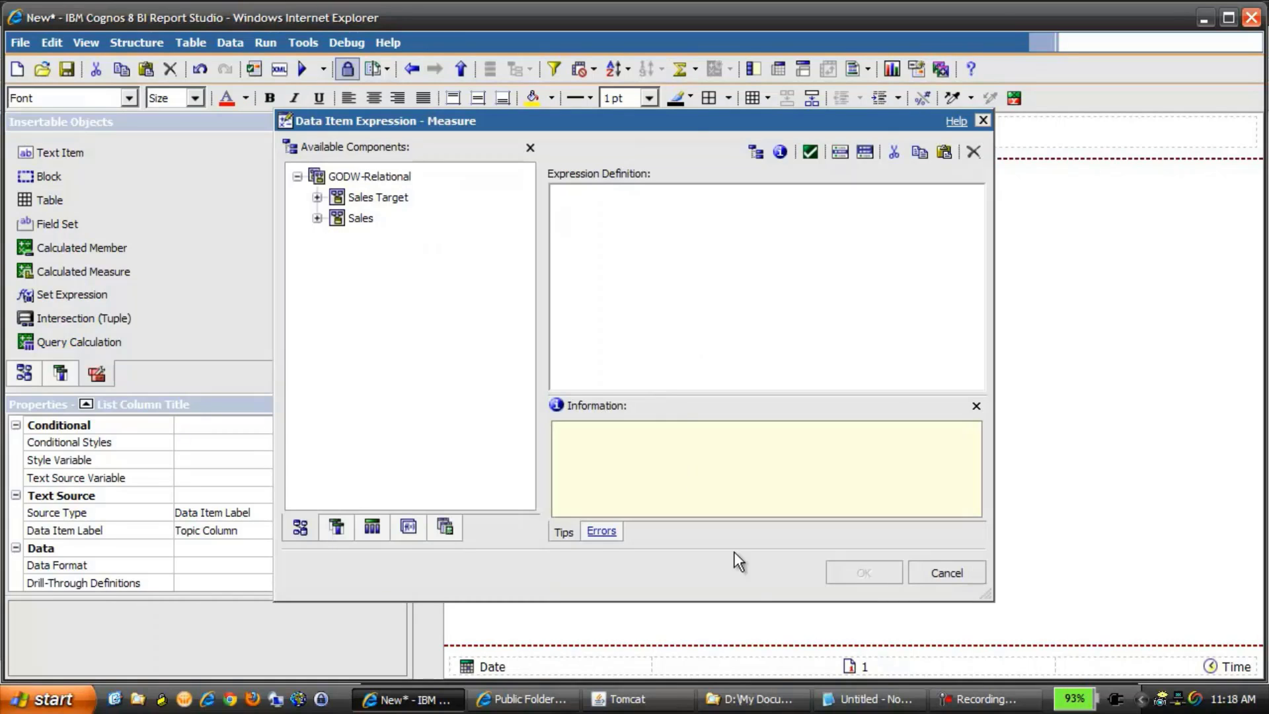
Step: Copy the Case expression returning Quantity, Revenue or Sales Target from Notepad into the Measure expression in Report Studio, and accept it
{"action": "left_click", "coordinate": [866, 699]}
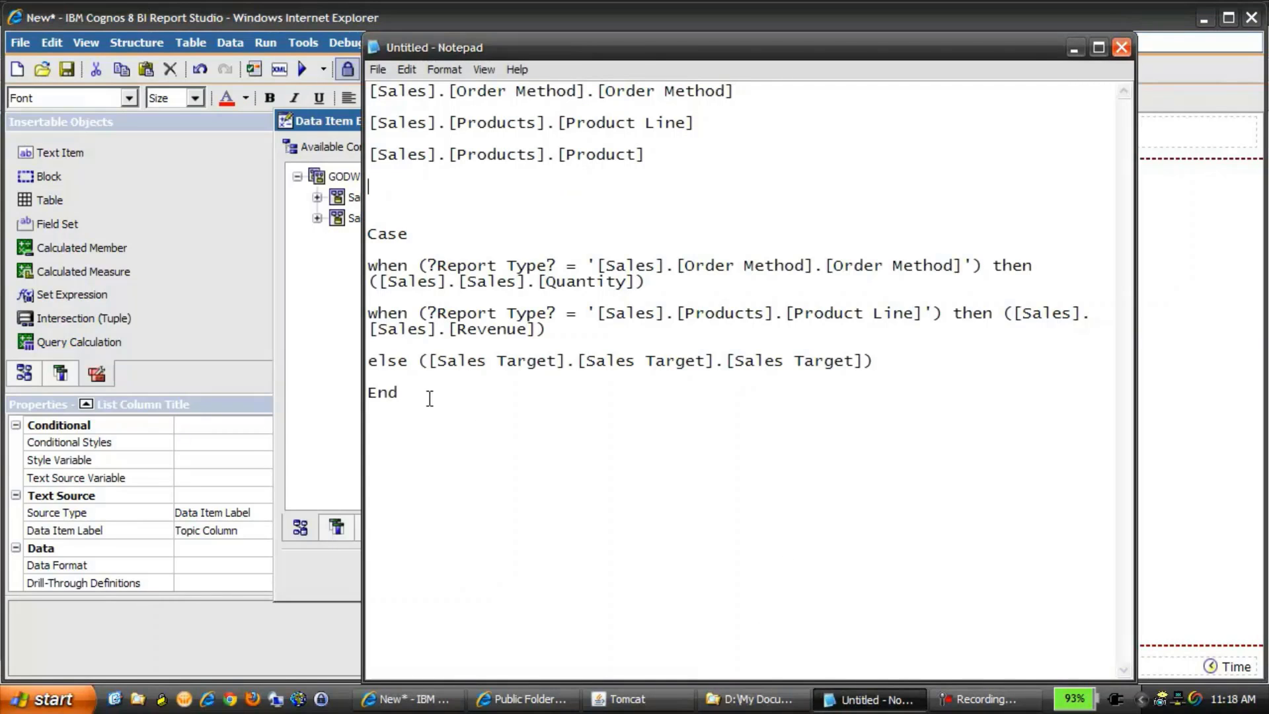
{"action": "left_click_drag", "start_coordinate": [423, 394], "coordinate": [370, 225]}
{"action": "key", "text": "ctrl+c"}
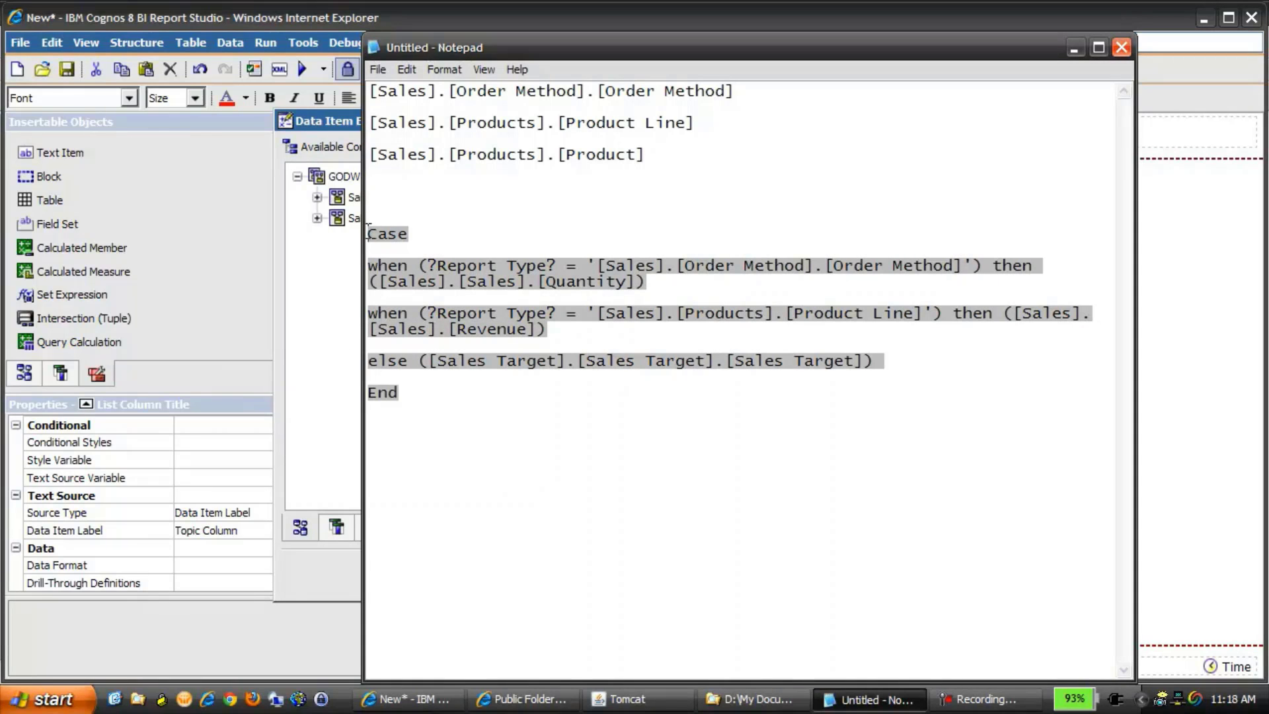
{"action": "left_click", "coordinate": [322, 275]}
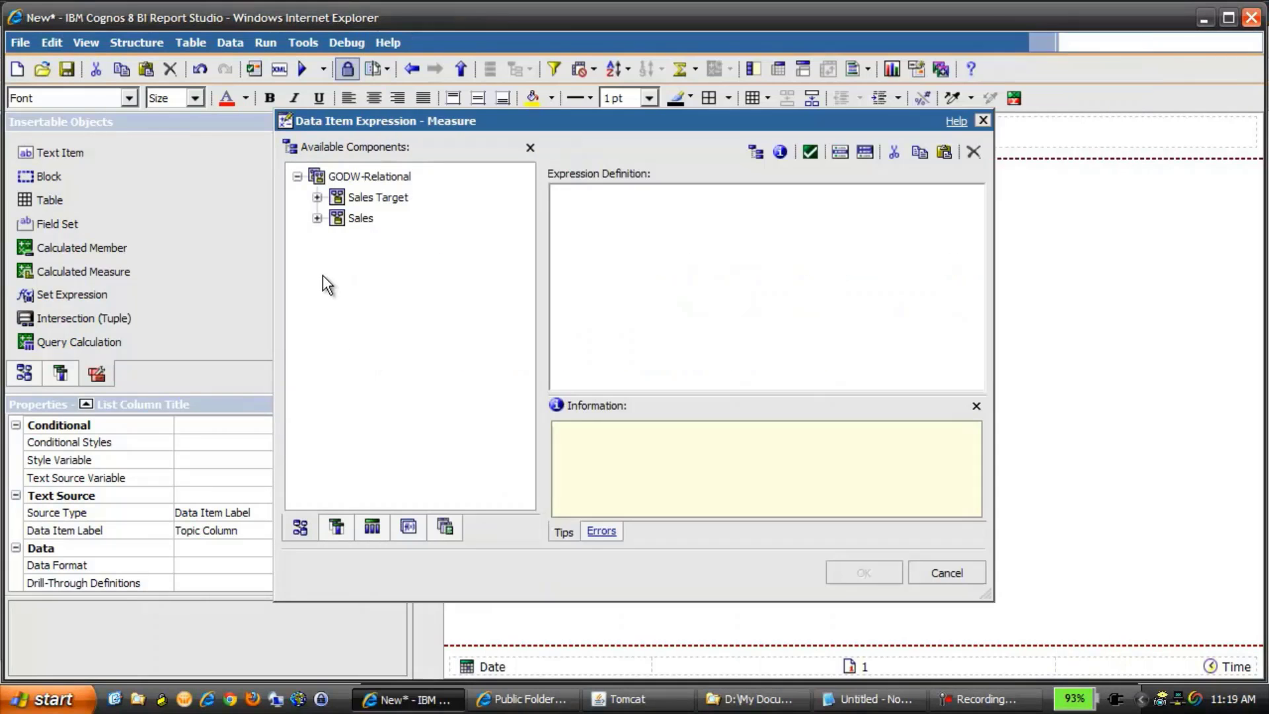
{"action": "left_click", "coordinate": [604, 267]}
{"action": "key", "text": "ctrl+v"}
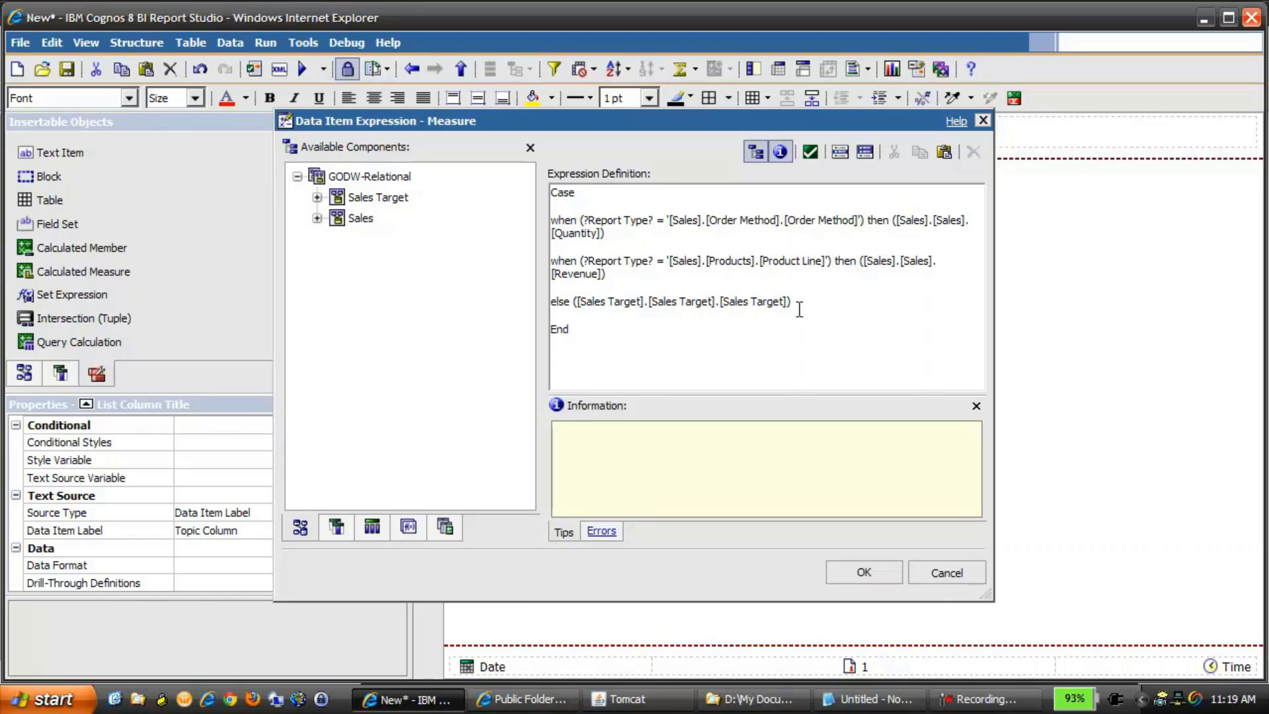
{"action": "left_click", "coordinate": [870, 575]}
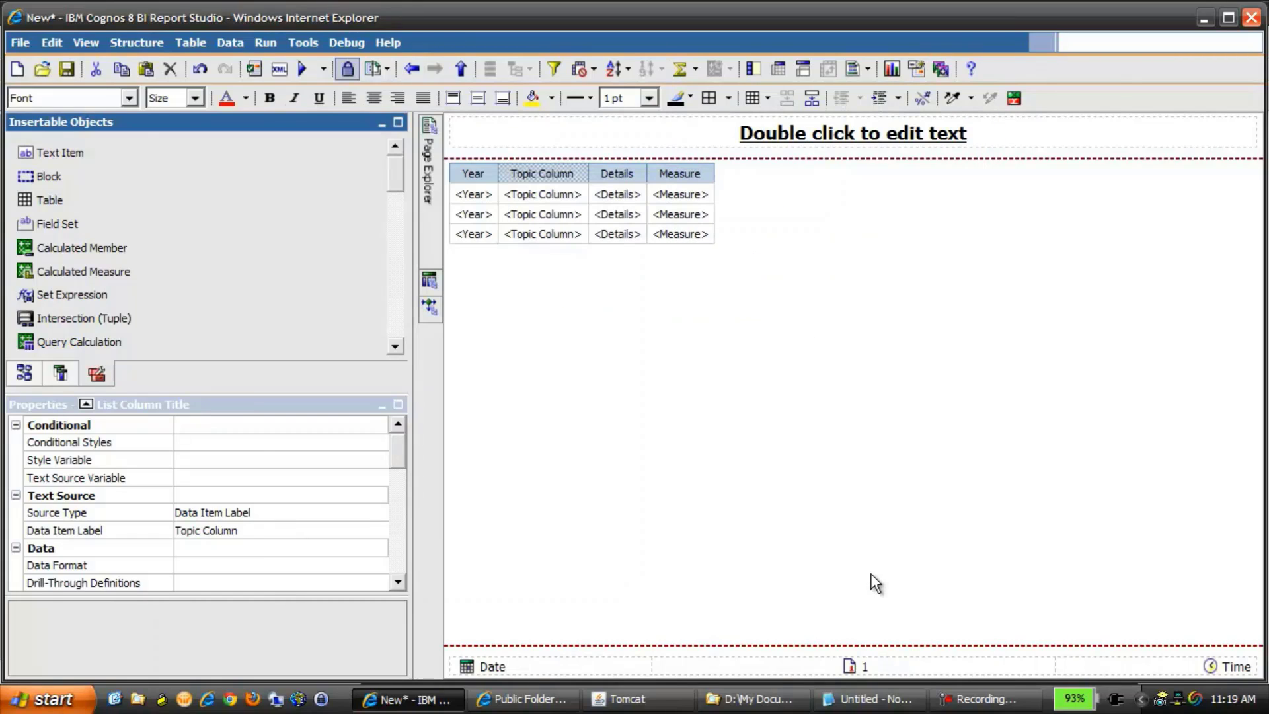
Step: Group the list by the Year and Topic Column columns
{"action": "left_click", "coordinate": [478, 172]}
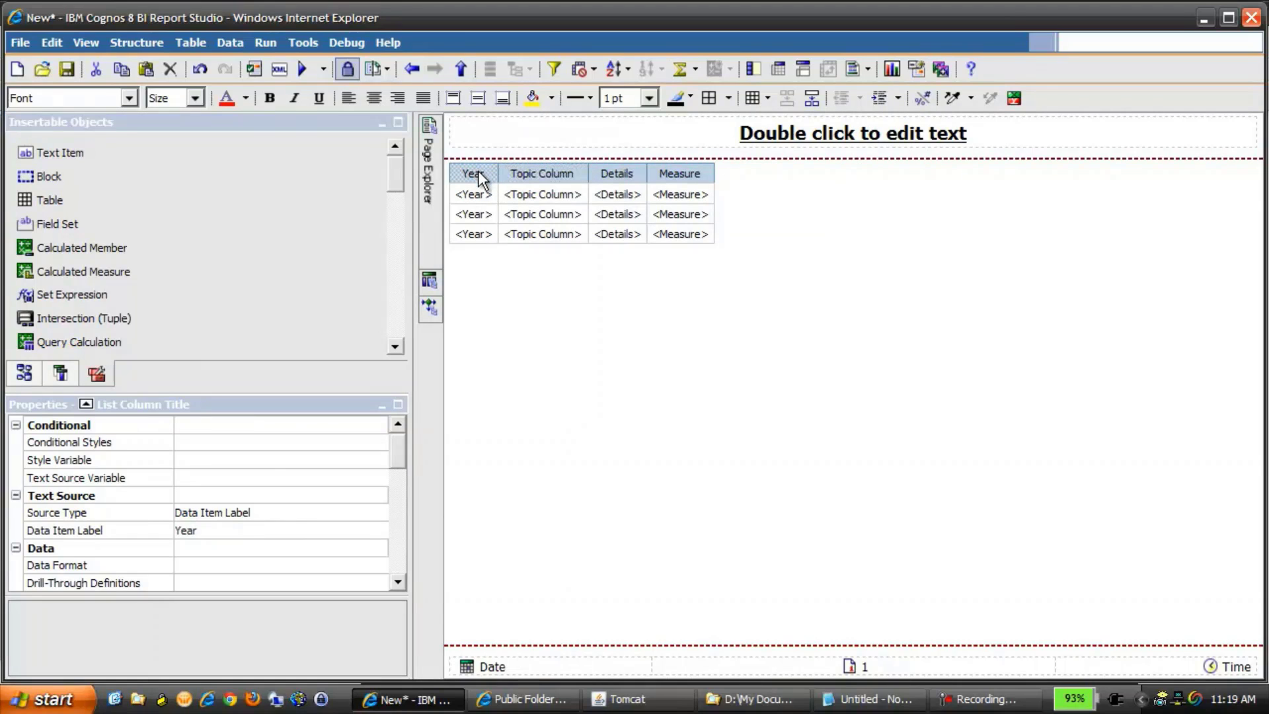
{"action": "left_click", "coordinate": [522, 173], "text": "ctrl"}
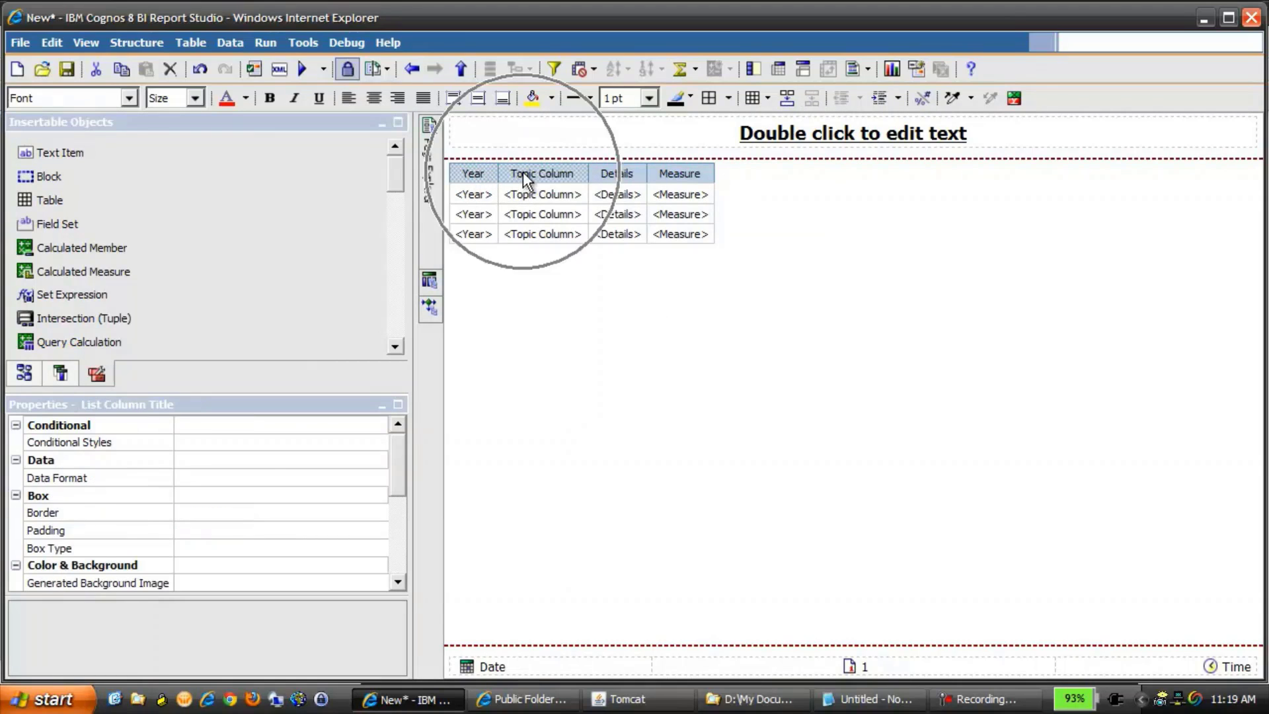
{"action": "left_click", "coordinate": [758, 70]}
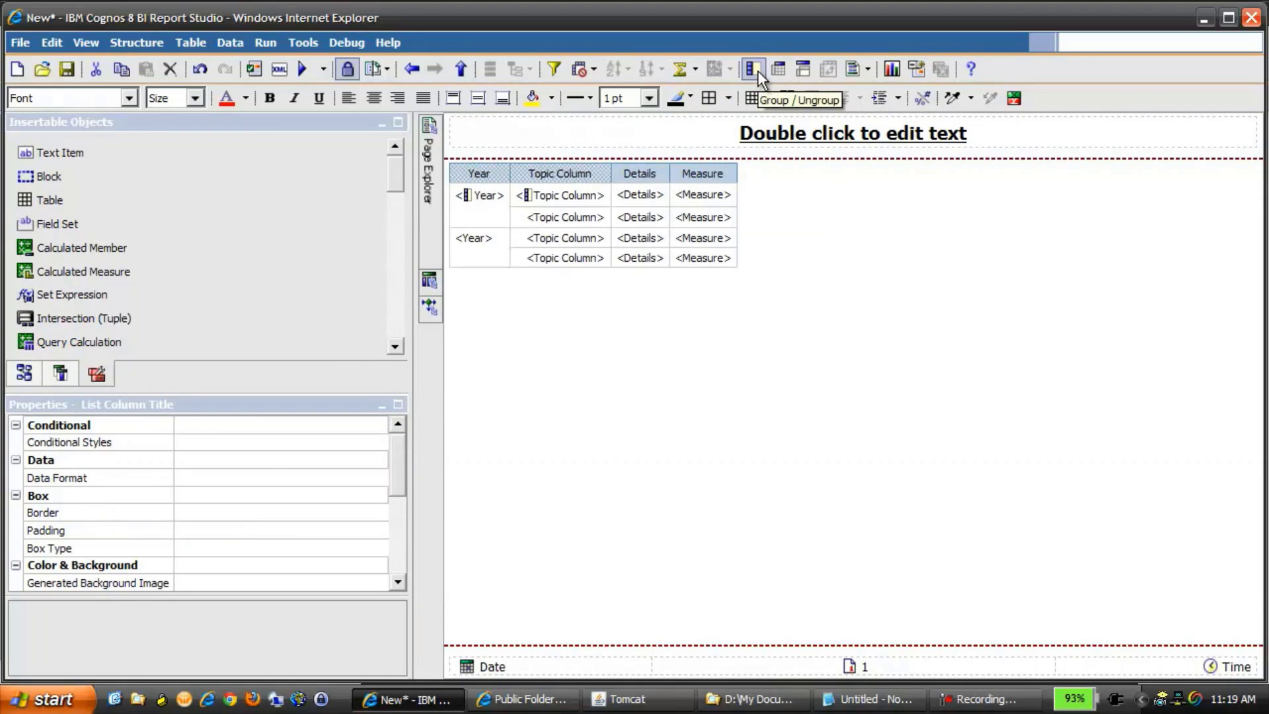
Step: Add a Total aggregation to the Measure column
{"action": "left_click", "coordinate": [701, 175]}
{"action": "left_click", "coordinate": [682, 78]}
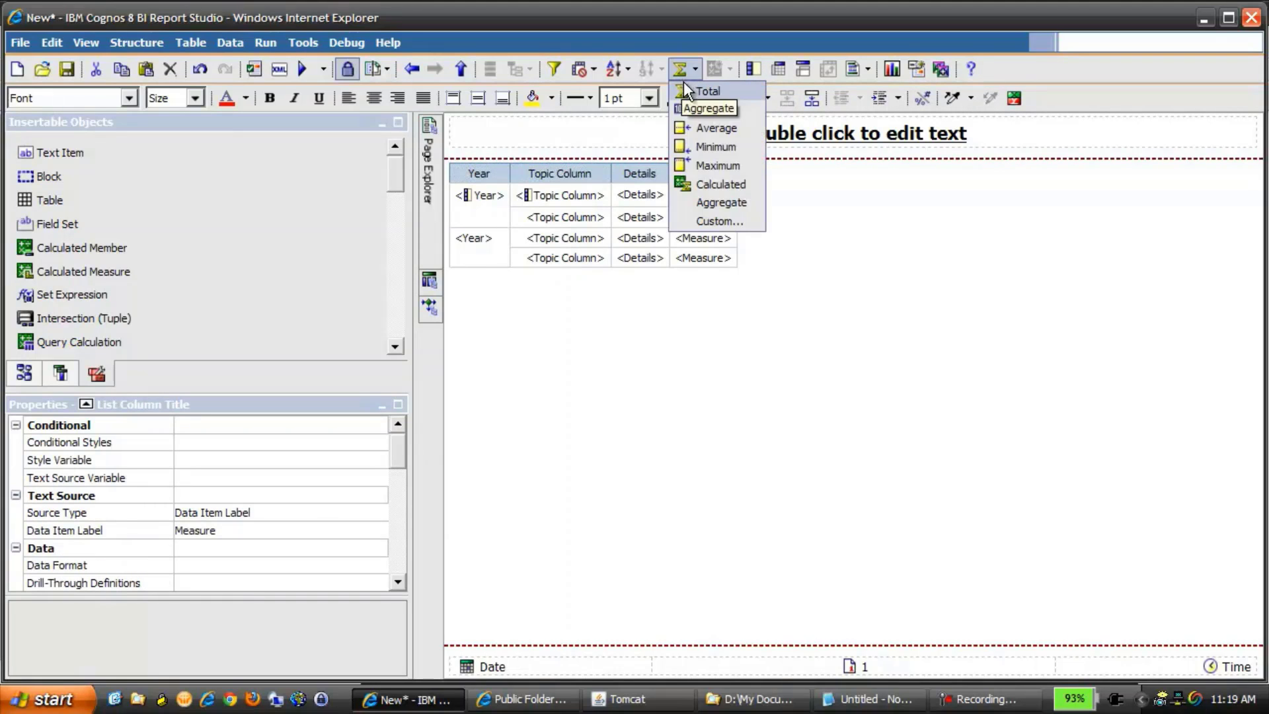
{"action": "left_click", "coordinate": [688, 89]}
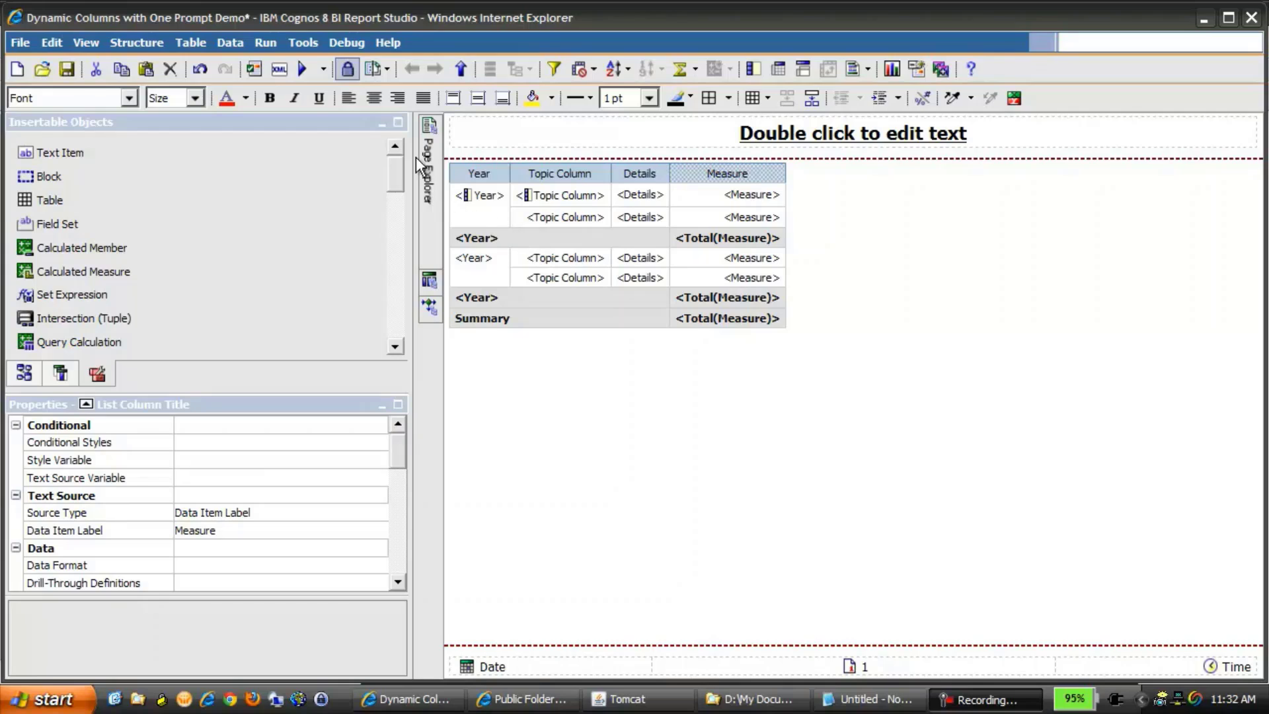
Step: Add a new page to the report's prompt pages and open it for editing
{"action": "mouse_move", "coordinate": [427, 159]}
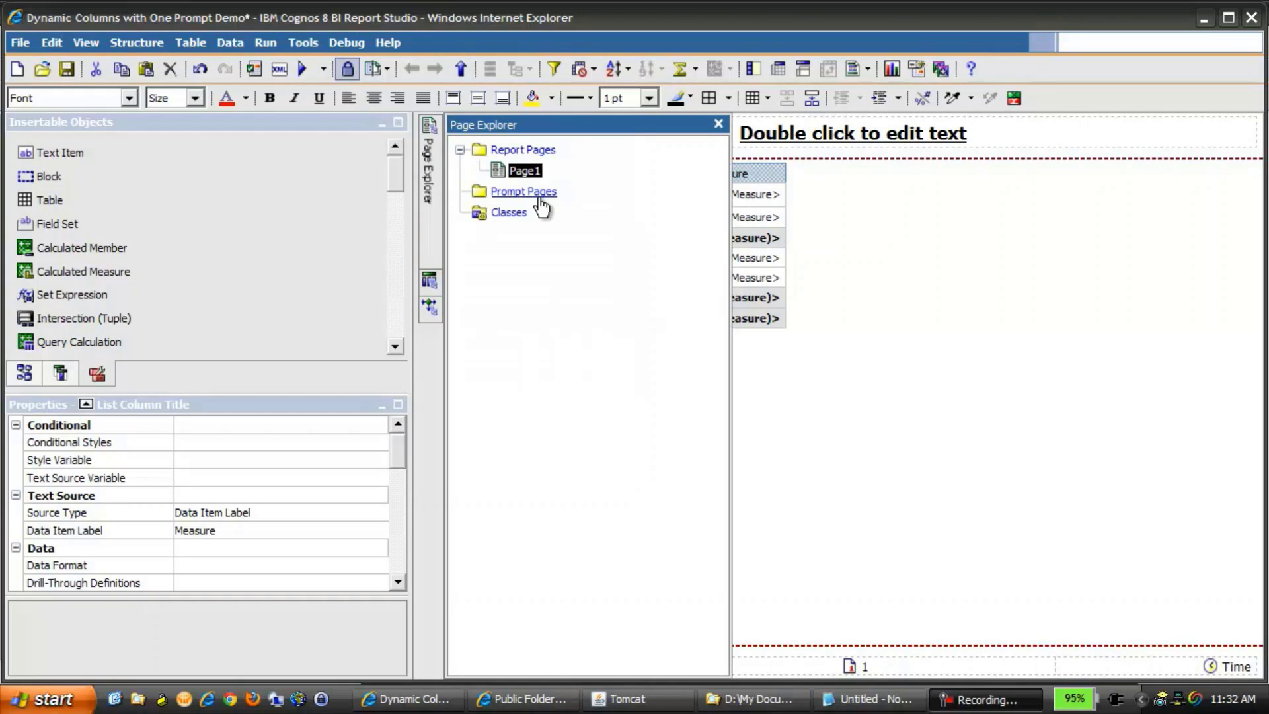
{"action": "left_click", "coordinate": [538, 193]}
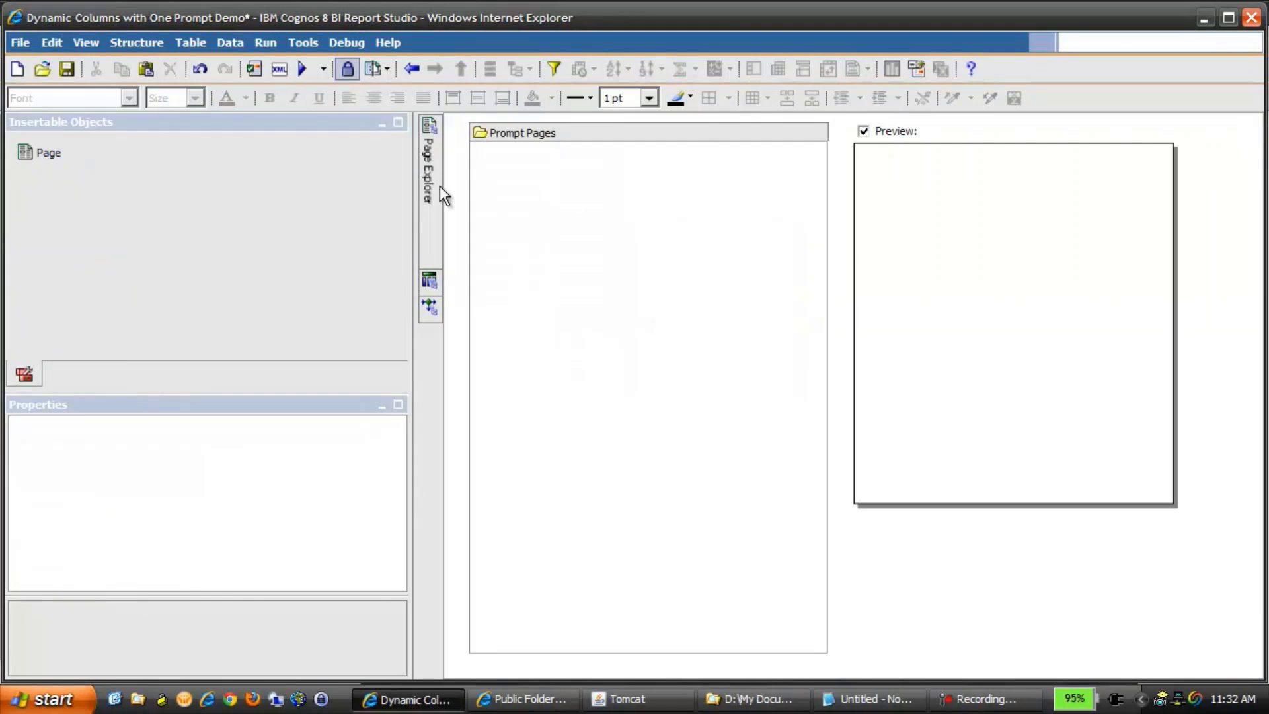
{"action": "left_click", "coordinate": [256, 151]}
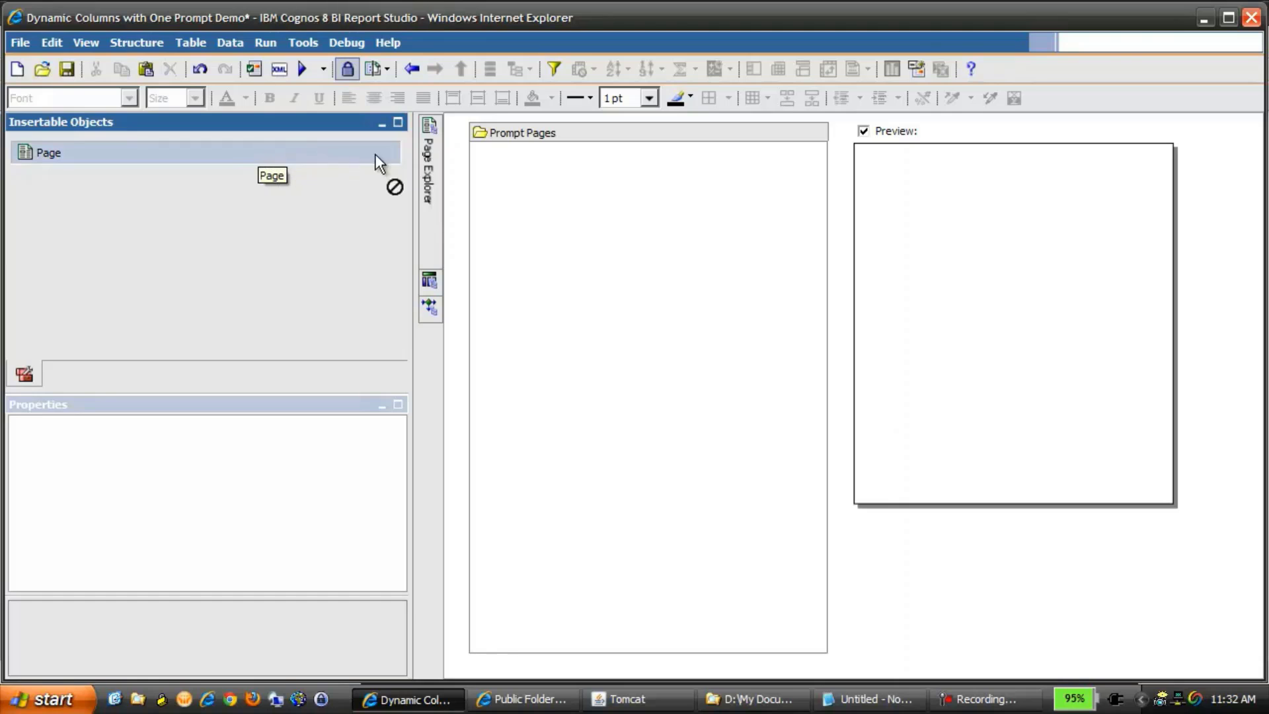
{"action": "left_click_drag", "start_coordinate": [374, 155], "coordinate": [539, 173]}
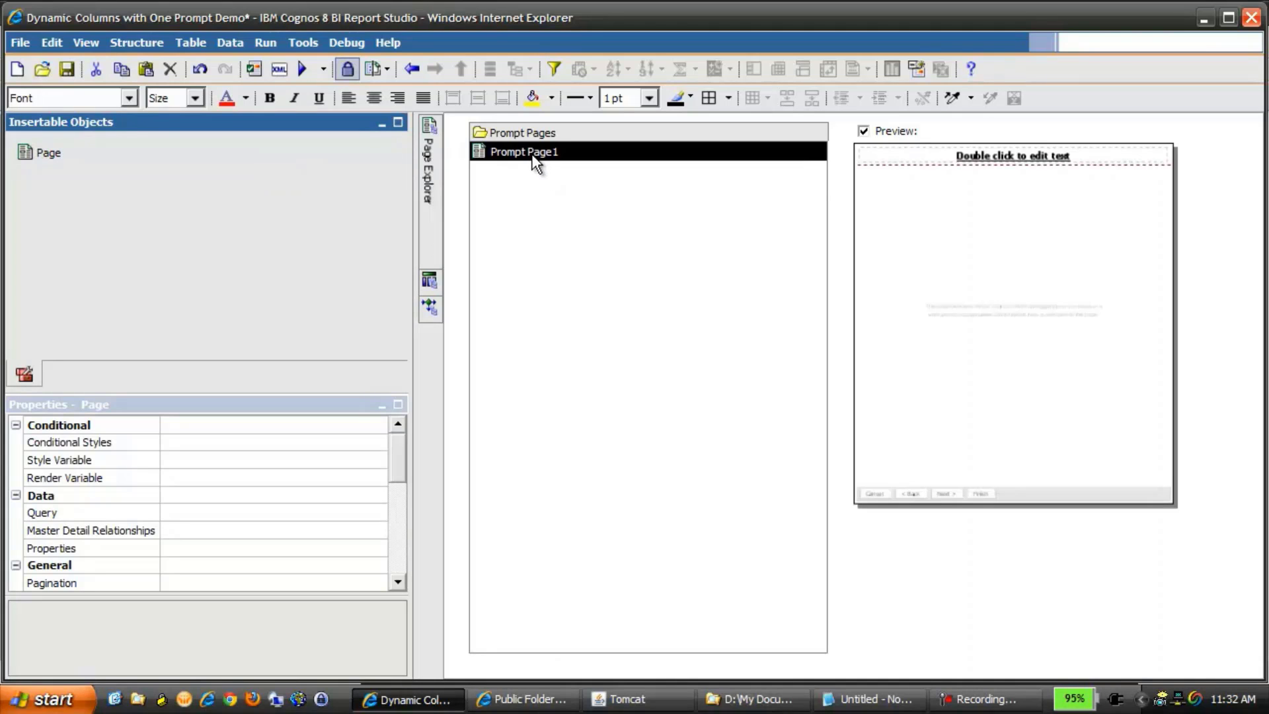
{"action": "double_click", "coordinate": [532, 152]}
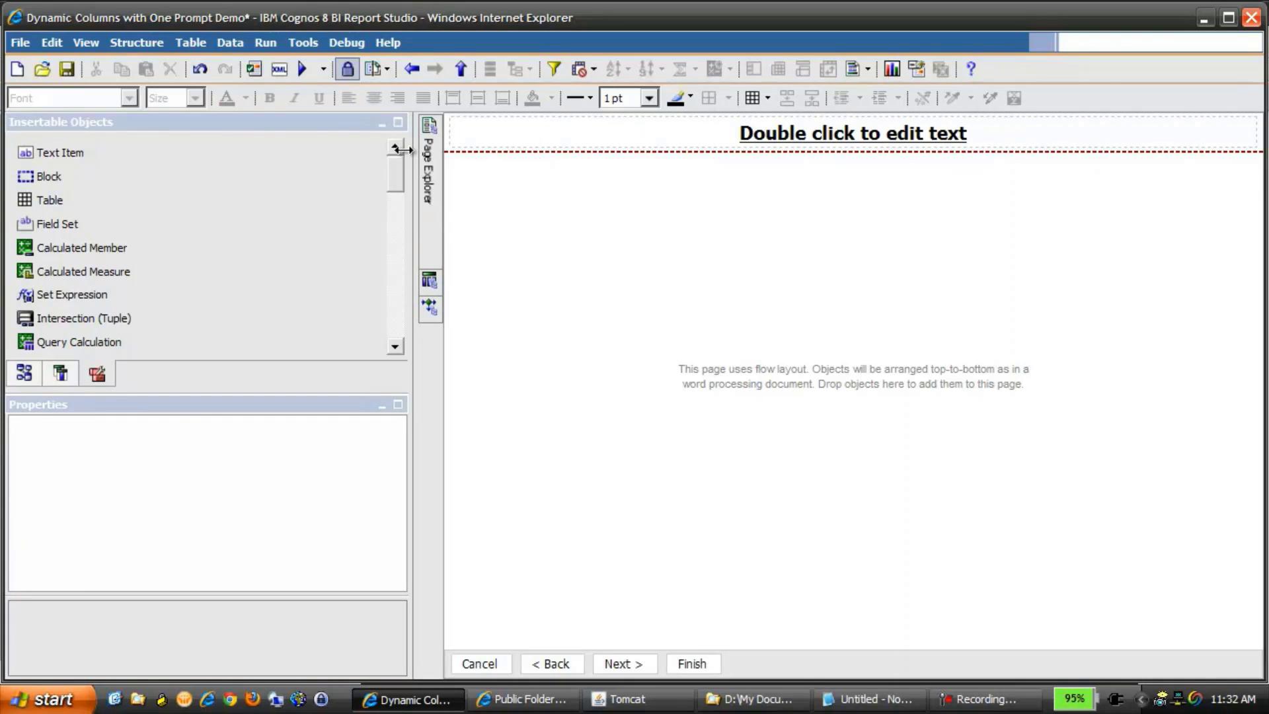
Step: Insert a value prompt on the prompt page and tie it to the existing Report Type parameter
{"action": "left_click_drag", "start_coordinate": [394, 168], "coordinate": [402, 294]}
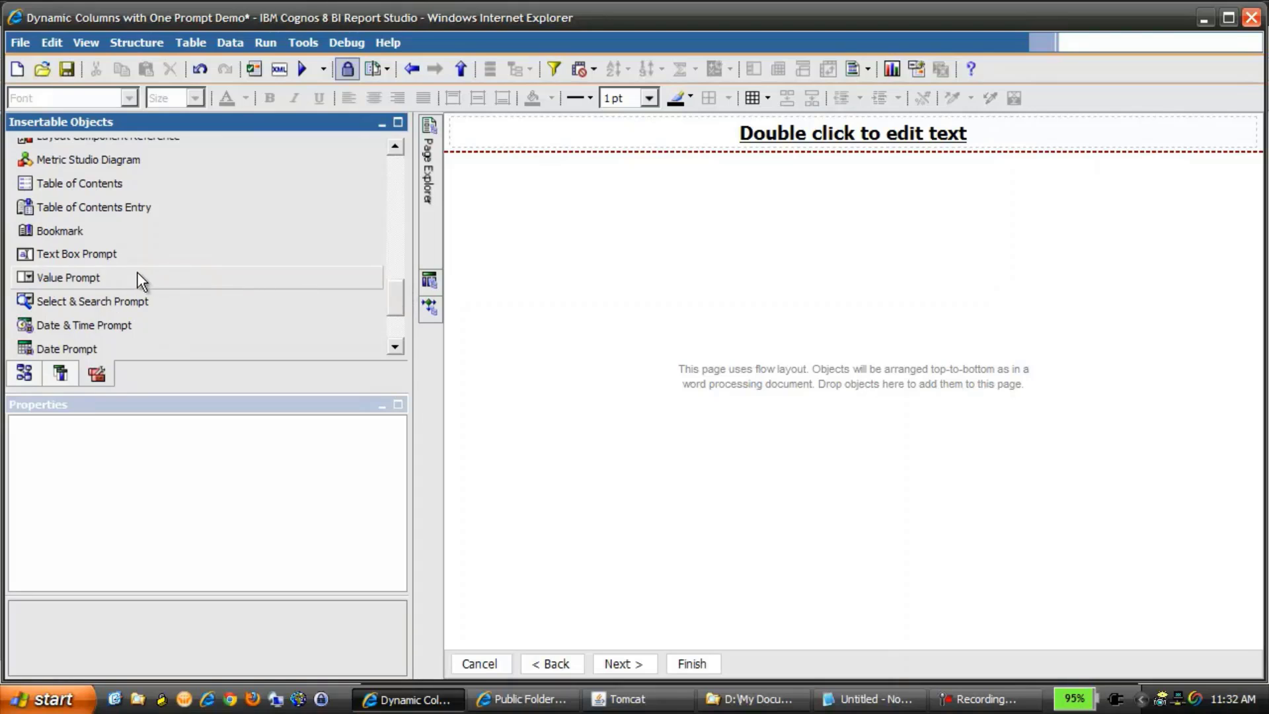
{"action": "left_click_drag", "start_coordinate": [131, 273], "coordinate": [527, 225]}
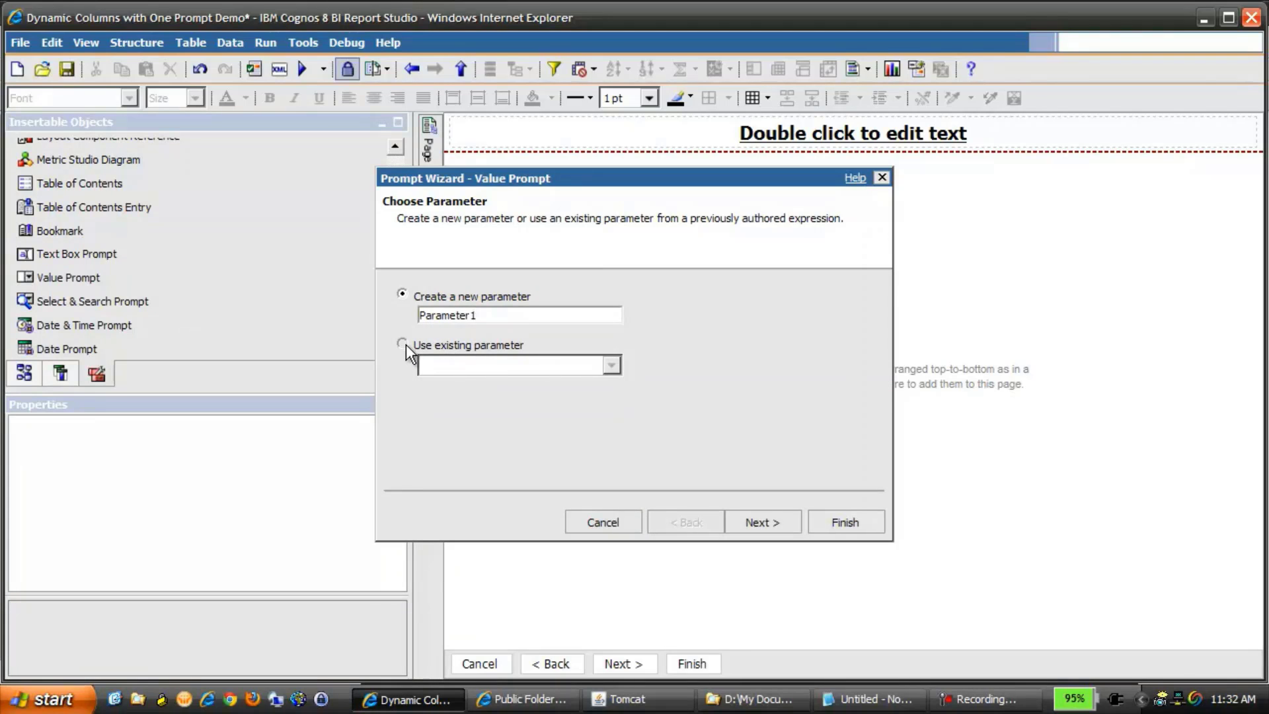
{"action": "left_click", "coordinate": [403, 344]}
{"action": "left_click", "coordinate": [611, 364]}
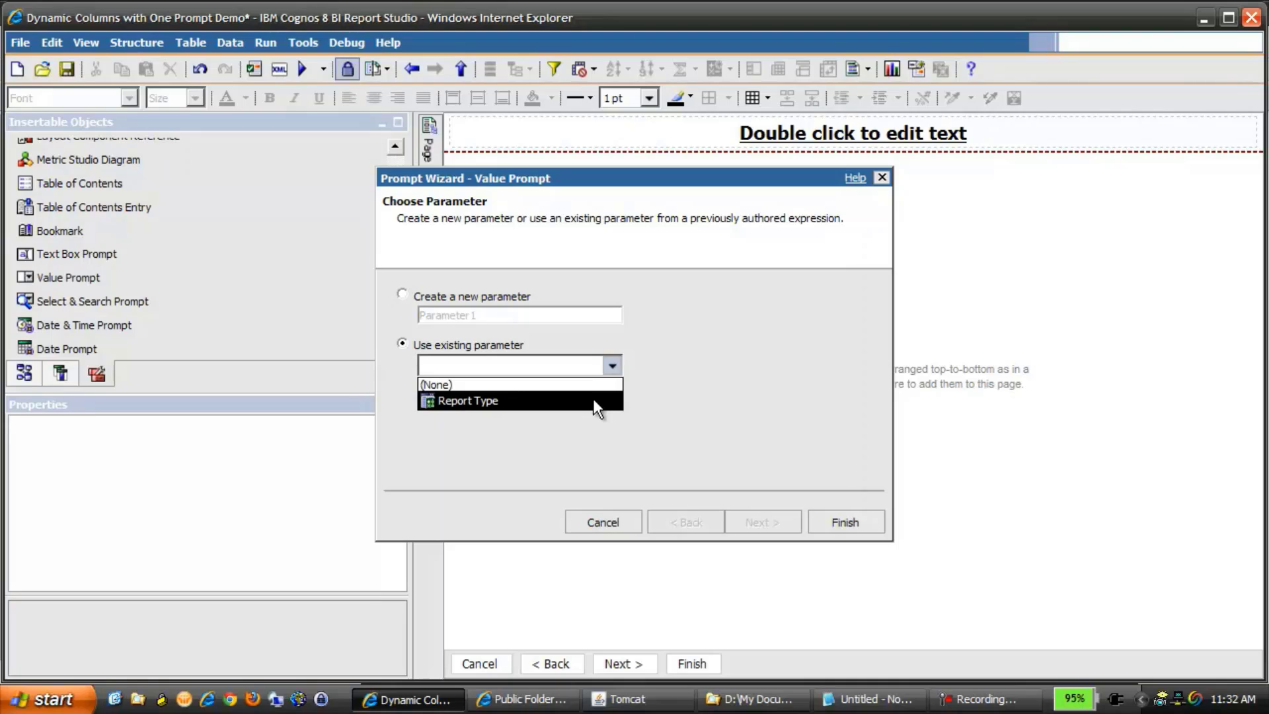
{"action": "left_click", "coordinate": [593, 401]}
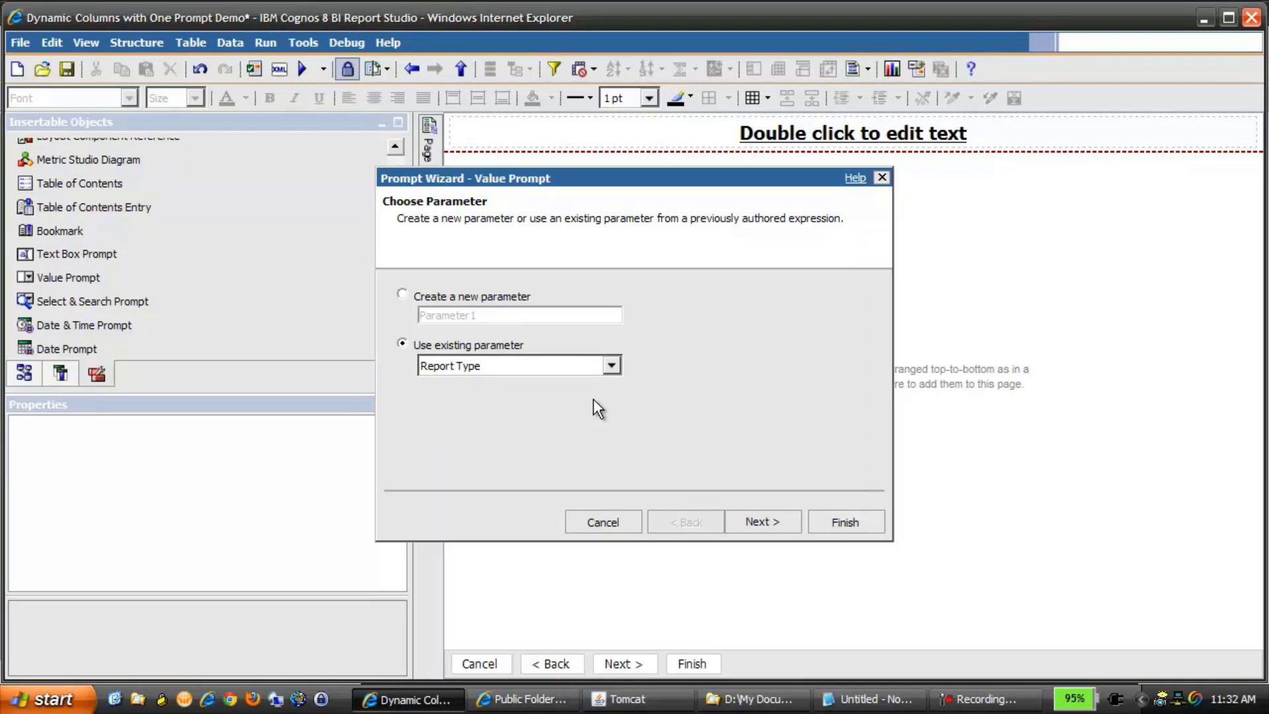
{"action": "left_click", "coordinate": [846, 523]}
Step: Set the value prompt's Select UI to Radio button group
{"action": "left_click", "coordinate": [558, 168]}
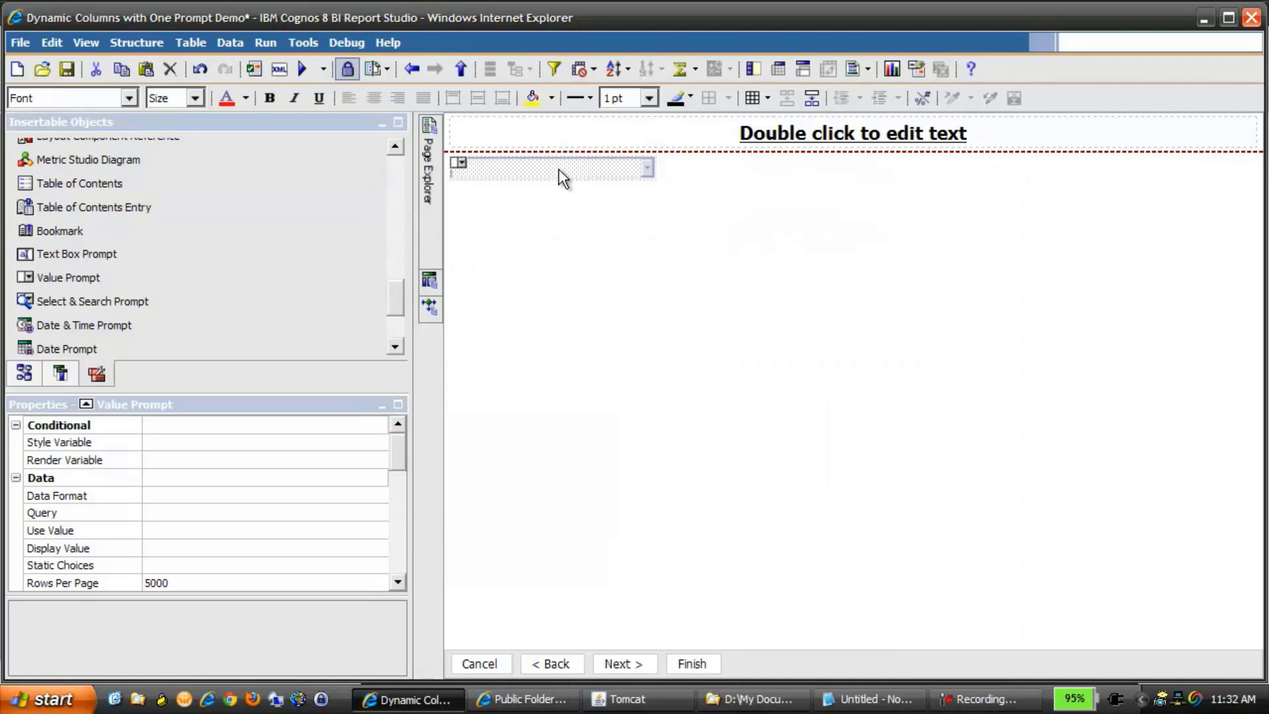
{"action": "left_click_drag", "start_coordinate": [397, 455], "coordinate": [403, 493]}
{"action": "left_click", "coordinate": [360, 500]}
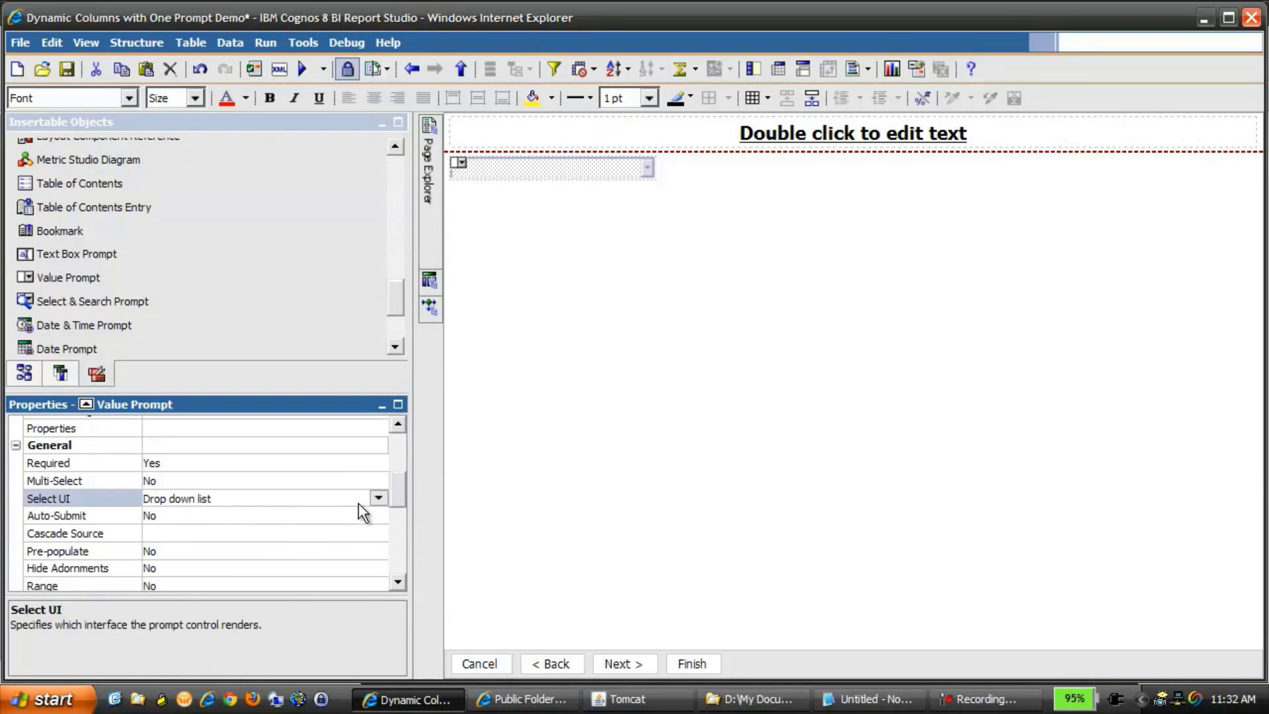
{"action": "left_click", "coordinate": [377, 499]}
{"action": "left_click", "coordinate": [363, 542]}
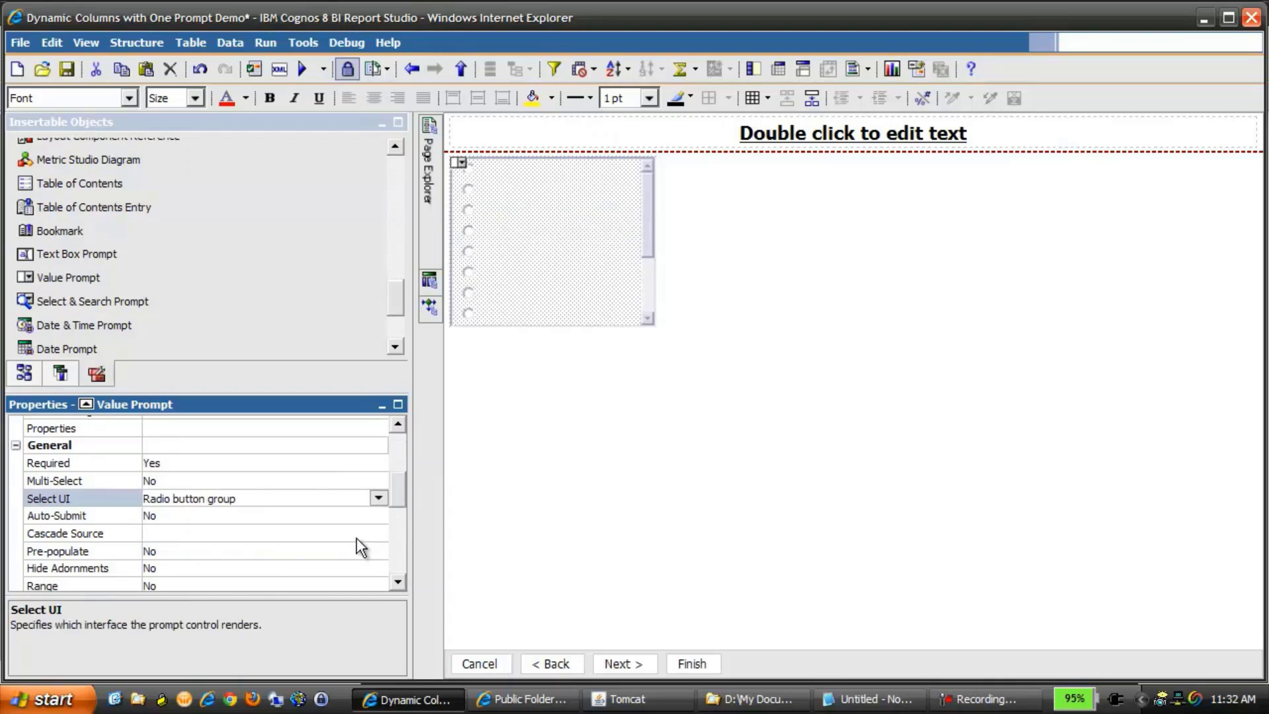
Step: Add a static choice displaying Order Method by Quantity, with the use value [Sales].[Order Method].[Order Method] copied from Notepad
{"action": "scroll", "coordinate": [396, 500], "scroll_direction": "down", "scroll_amount": 4}
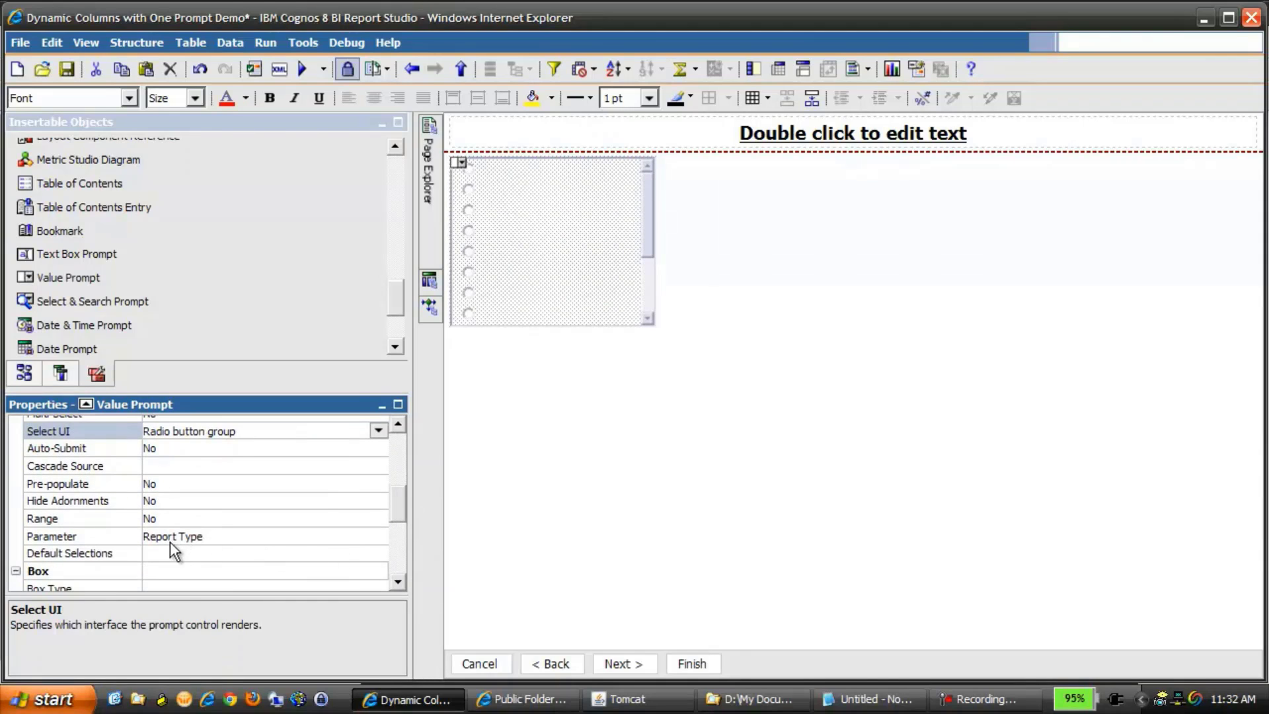
{"action": "scroll", "coordinate": [395, 519], "scroll_direction": "up", "scroll_amount": 8}
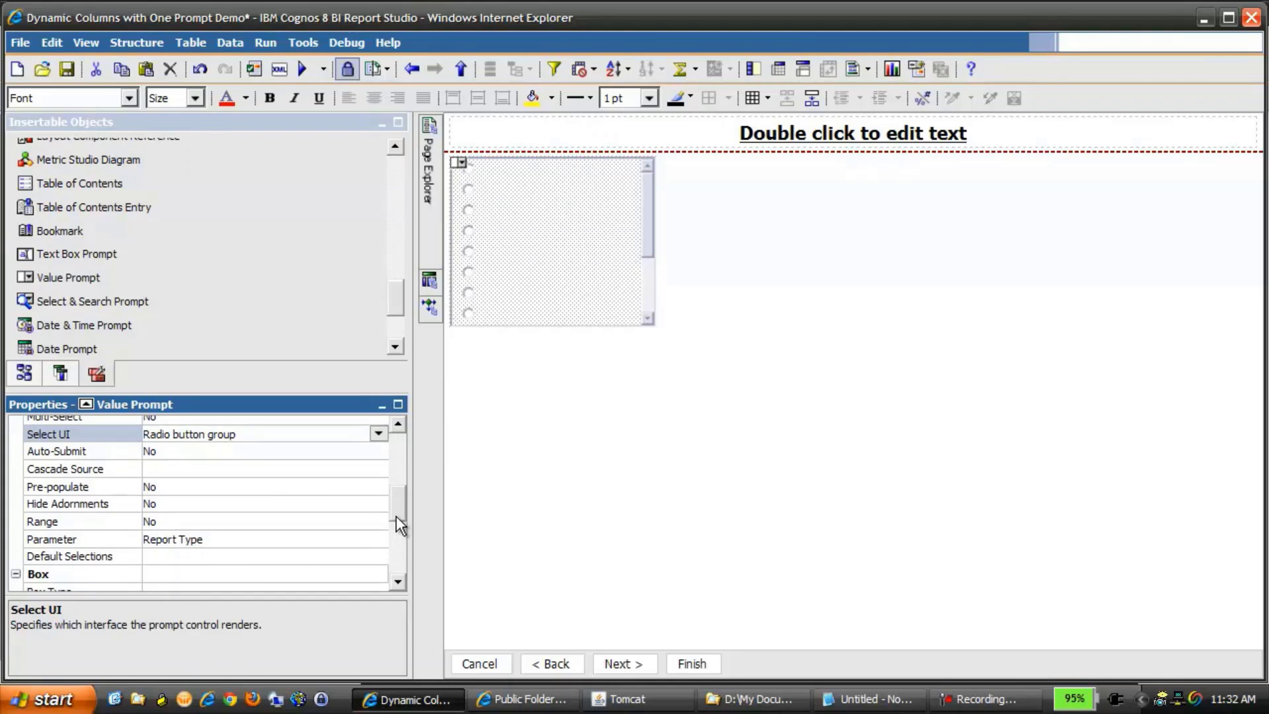
{"action": "scroll", "coordinate": [383, 487], "scroll_direction": "up", "scroll_amount": 1}
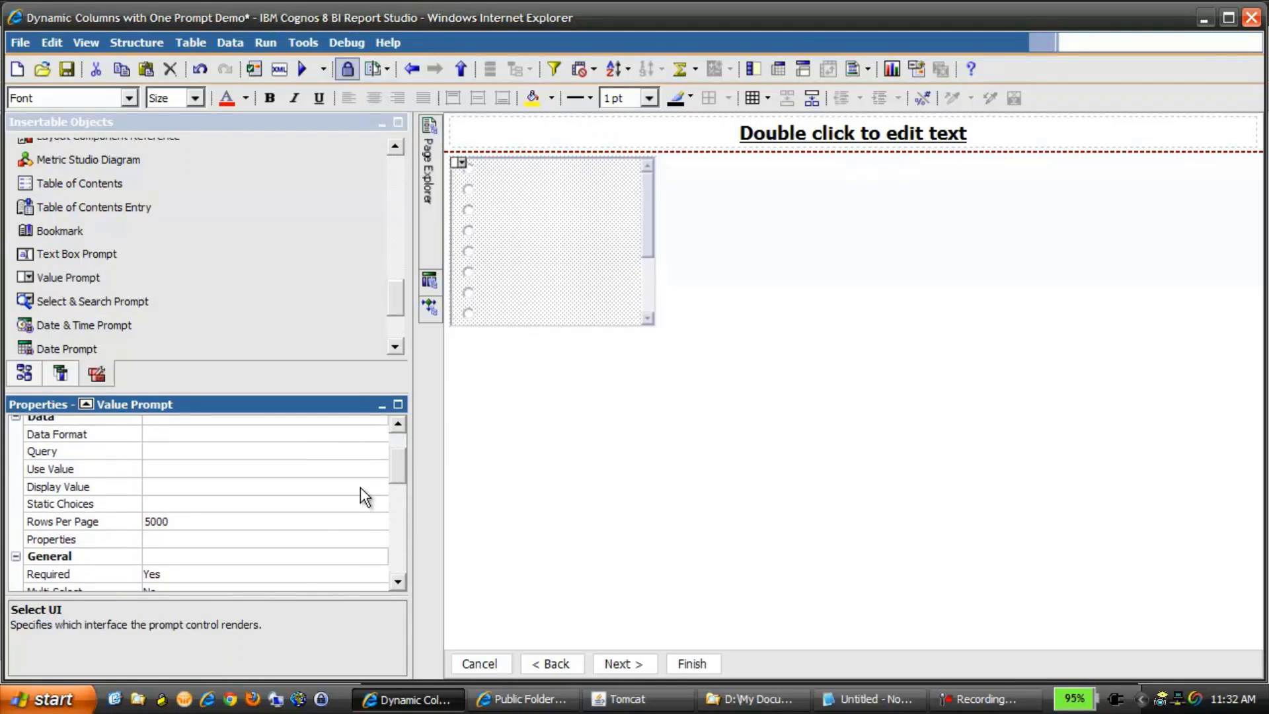
{"action": "left_click", "coordinate": [329, 504]}
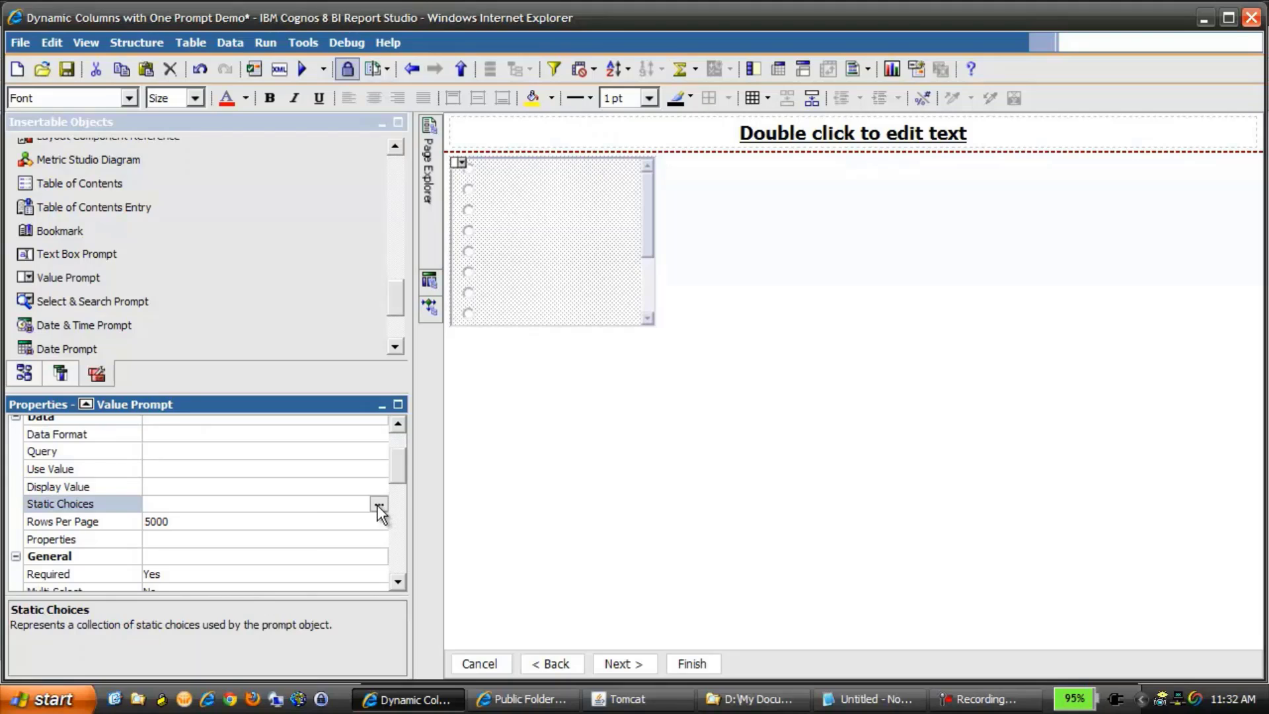
{"action": "left_click", "coordinate": [379, 506]}
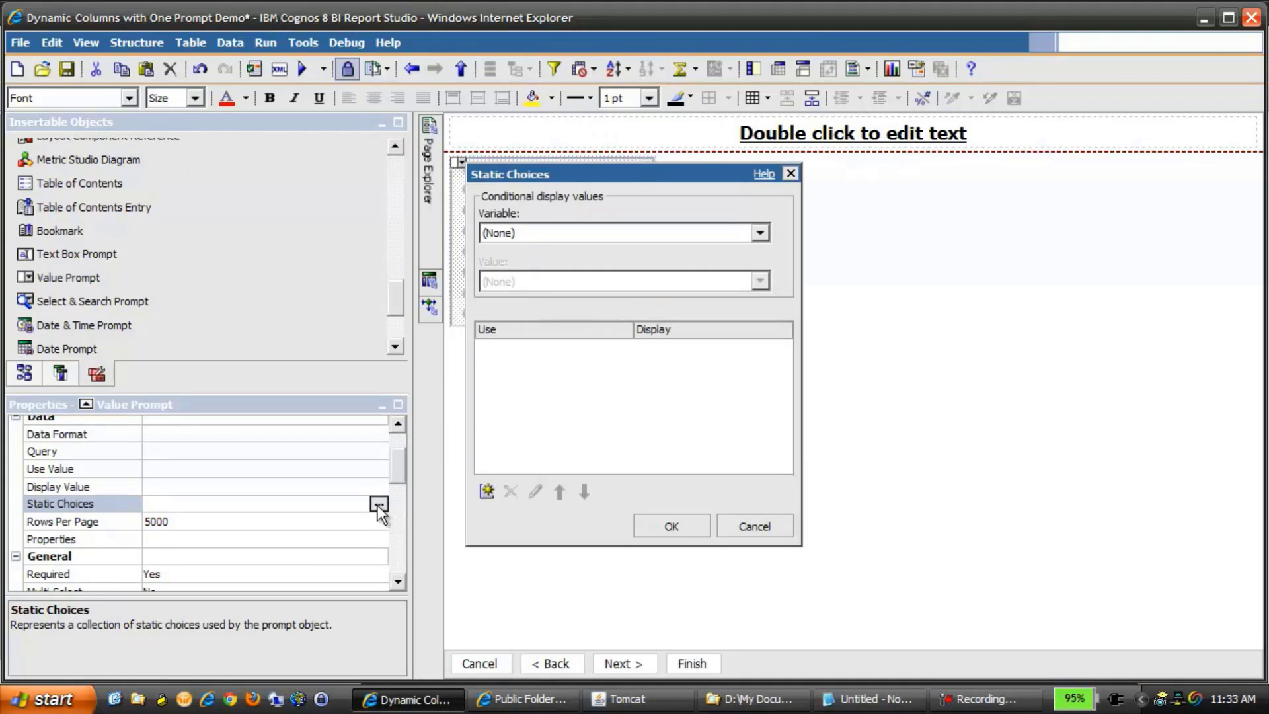
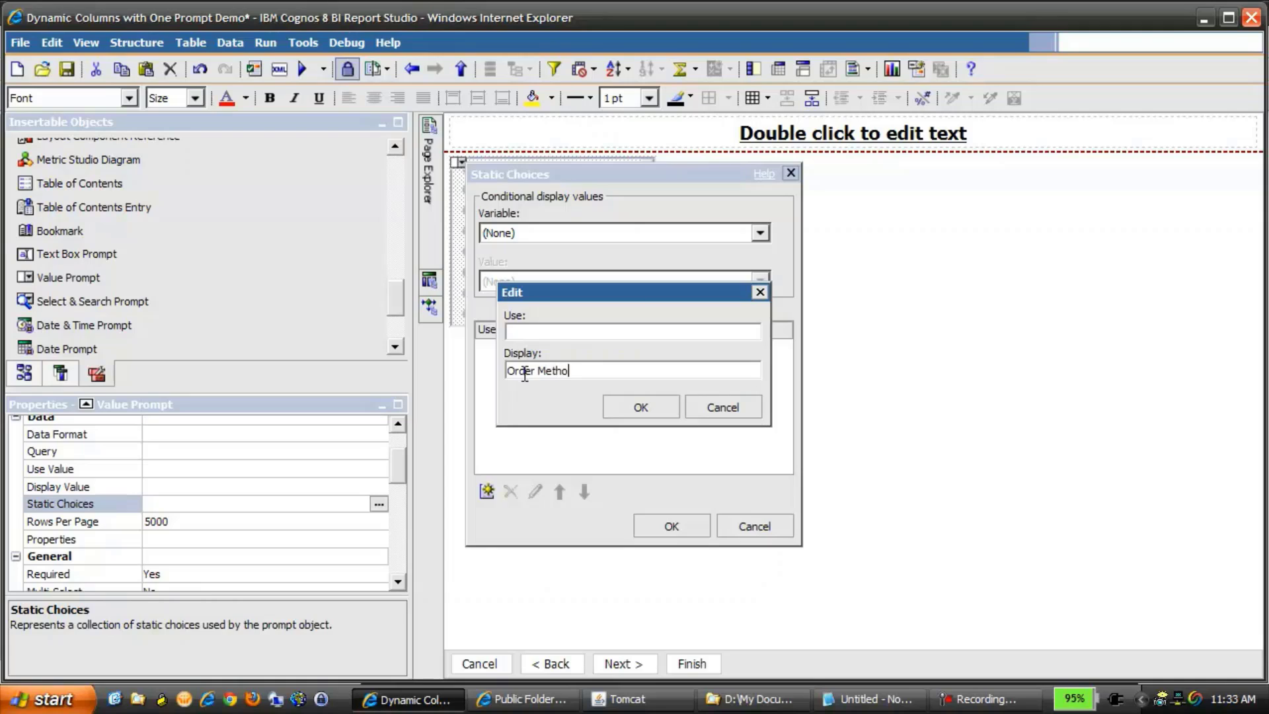
{"action": "type", "text": "by Quantity"}
{"action": "left_click", "coordinate": [620, 332]}
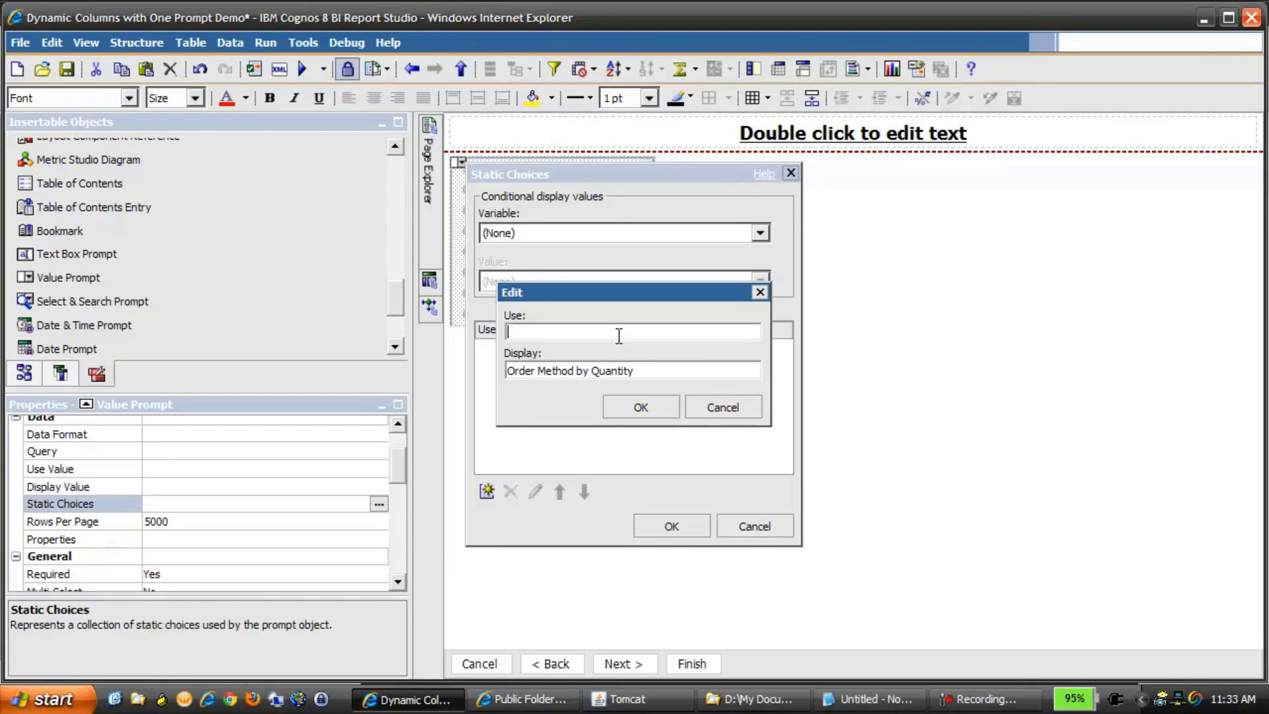
{"action": "left_click", "coordinate": [896, 707]}
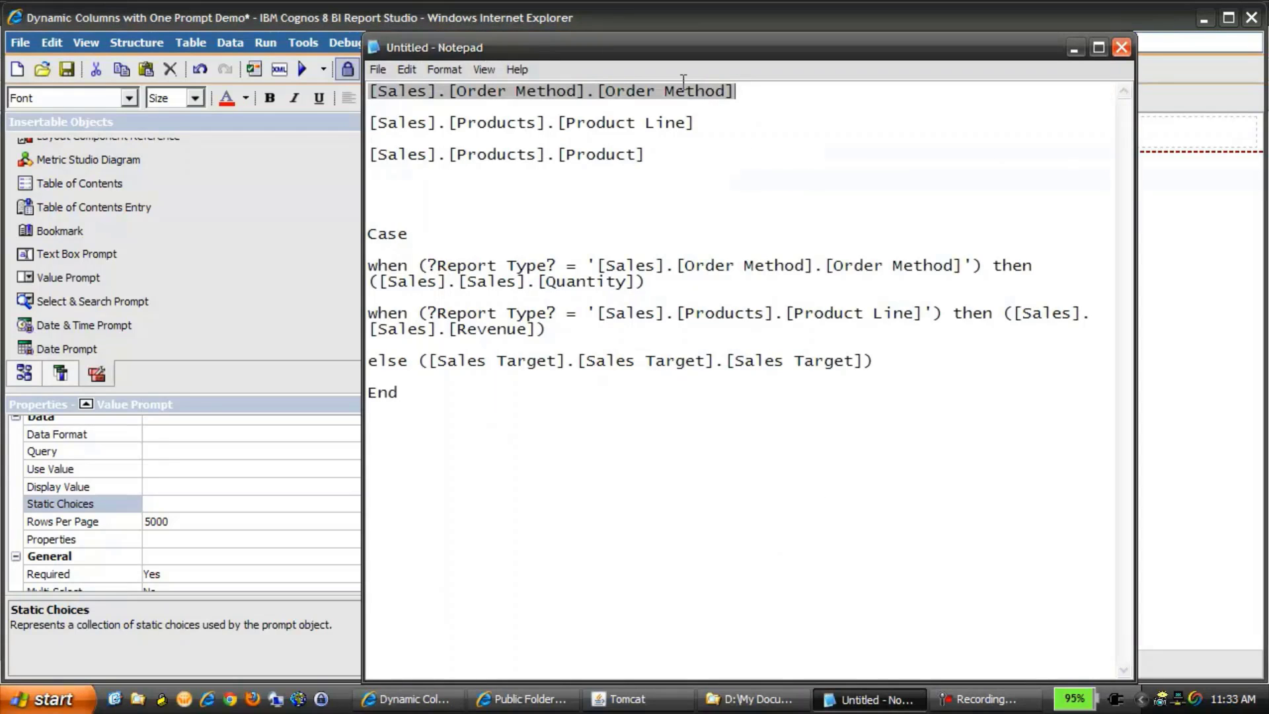
{"action": "right_click", "coordinate": [684, 101]}
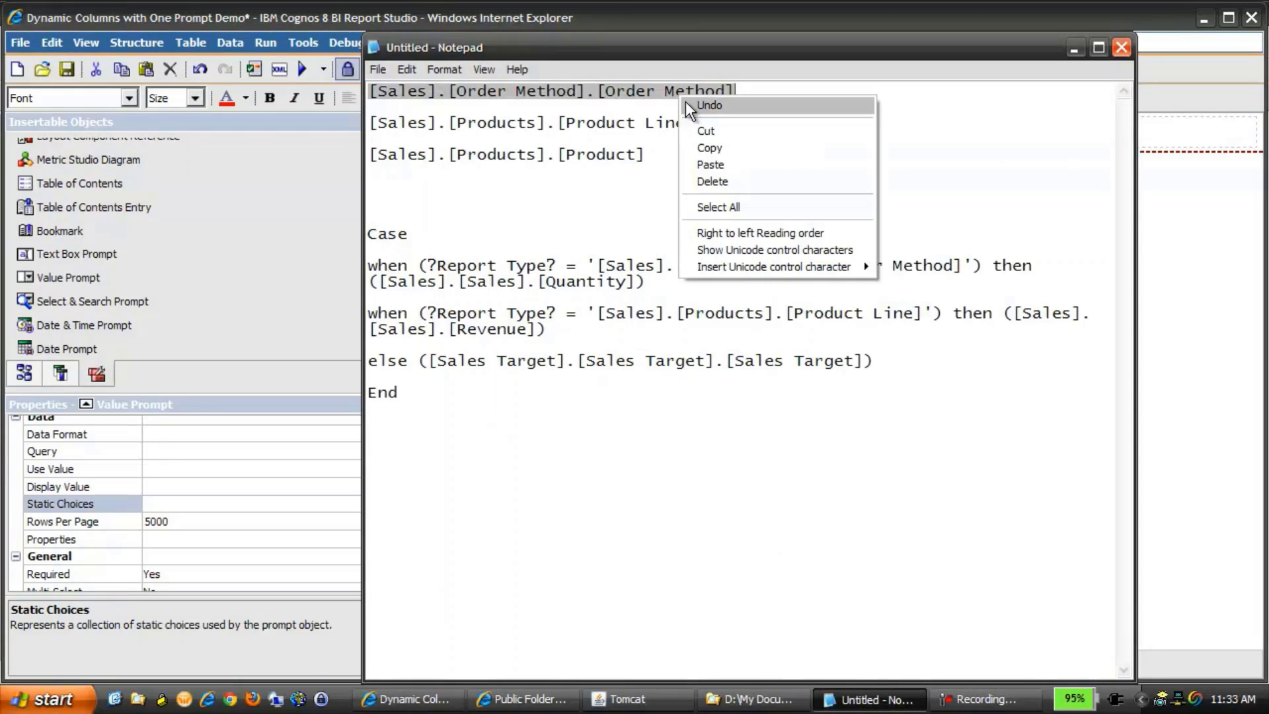
{"action": "left_click", "coordinate": [721, 146]}
{"action": "left_click", "coordinate": [300, 291]}
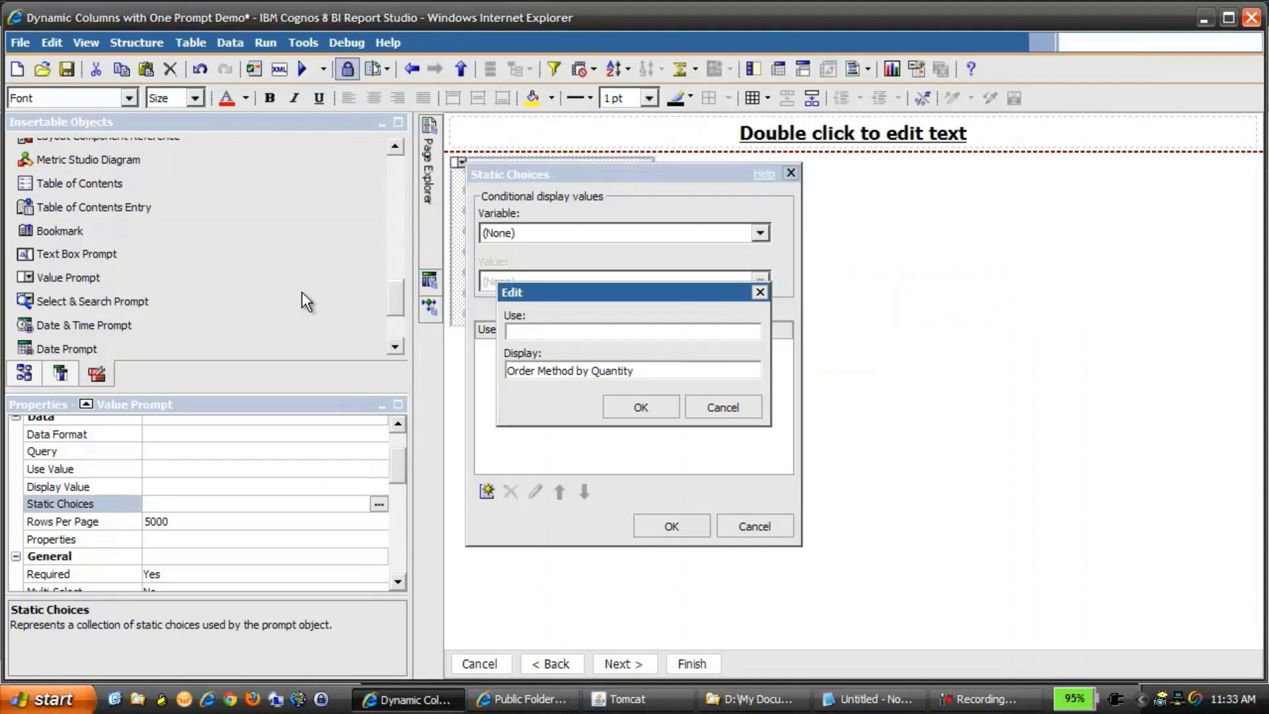
{"action": "type", "text": "[Sales].[Order Method].[Order Method]"}
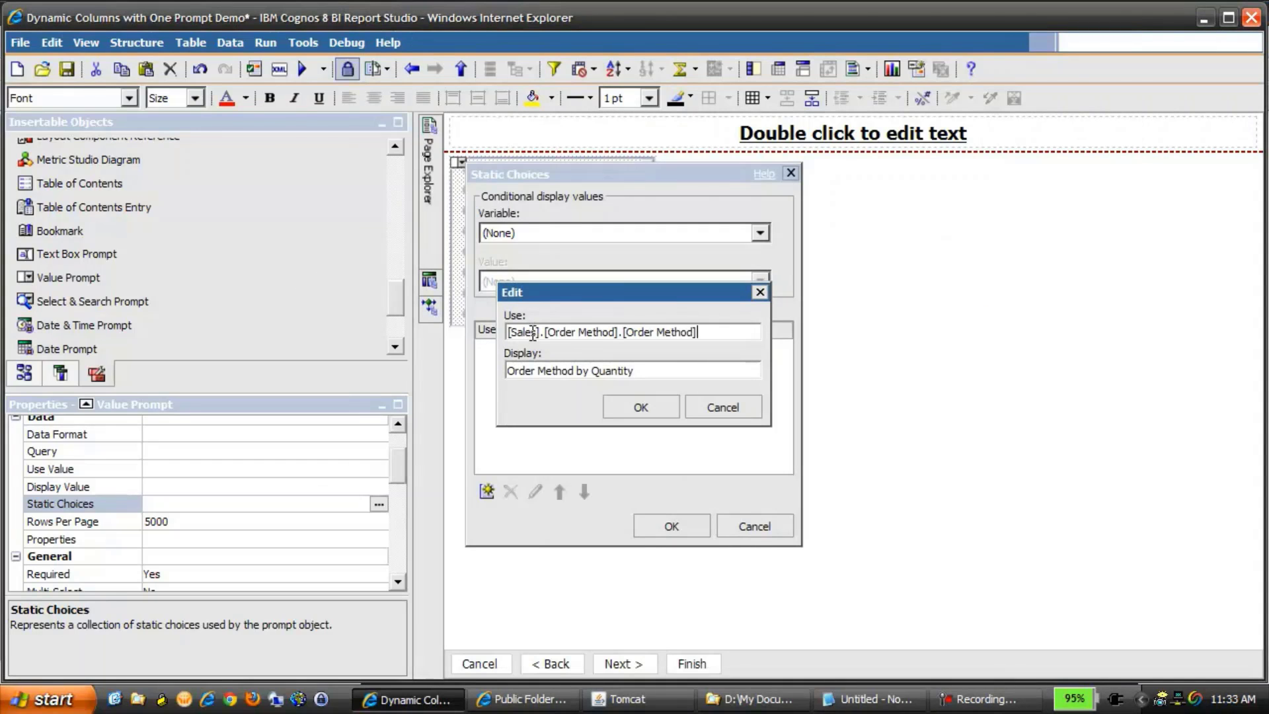
{"action": "left_click", "coordinate": [641, 406]}
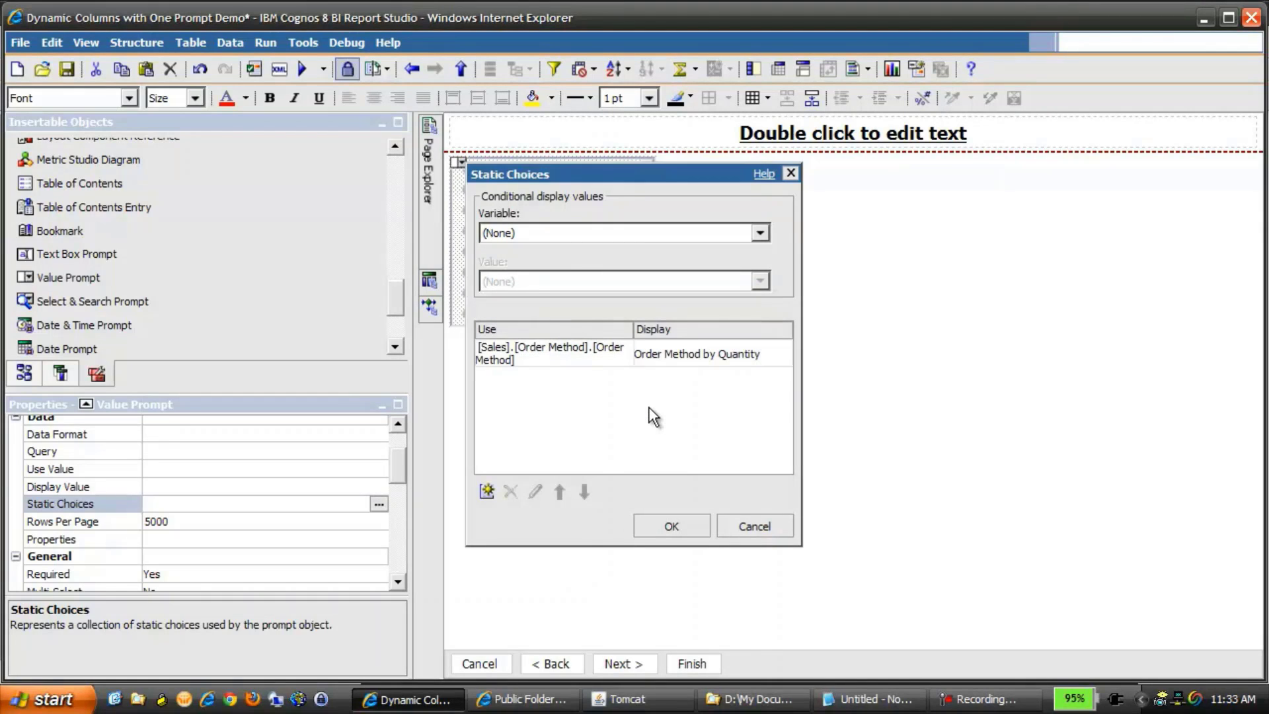
Step: Add a static choice displaying Product Line by Revenue, with the use value [Sales].[Products].[Product Line] copied from Notepad
{"action": "left_click", "coordinate": [486, 491]}
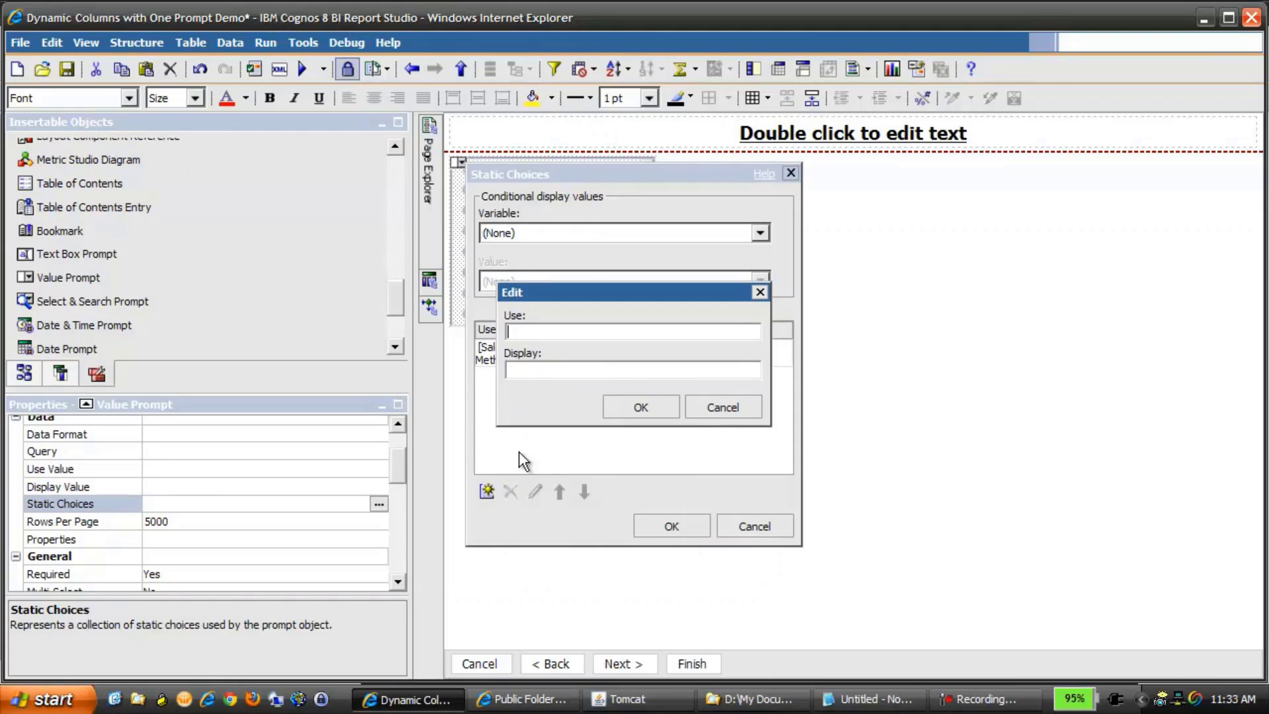
{"action": "left_click", "coordinate": [529, 376]}
{"action": "type", "text": "Product Line by Revenue"}
{"action": "left_click", "coordinate": [867, 699]}
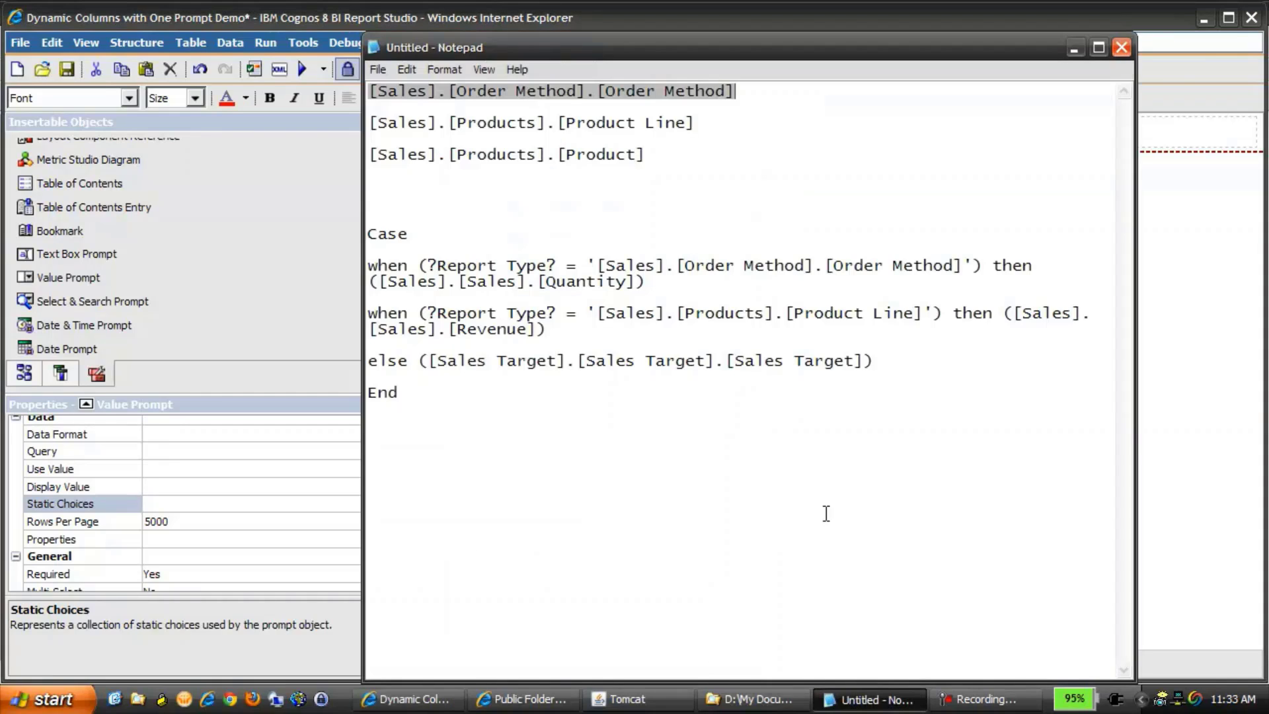
{"action": "left_click", "coordinate": [713, 122]}
{"action": "left_click_drag", "start_coordinate": [714, 122], "coordinate": [368, 125]}
{"action": "key", "text": "ctrl+c"}
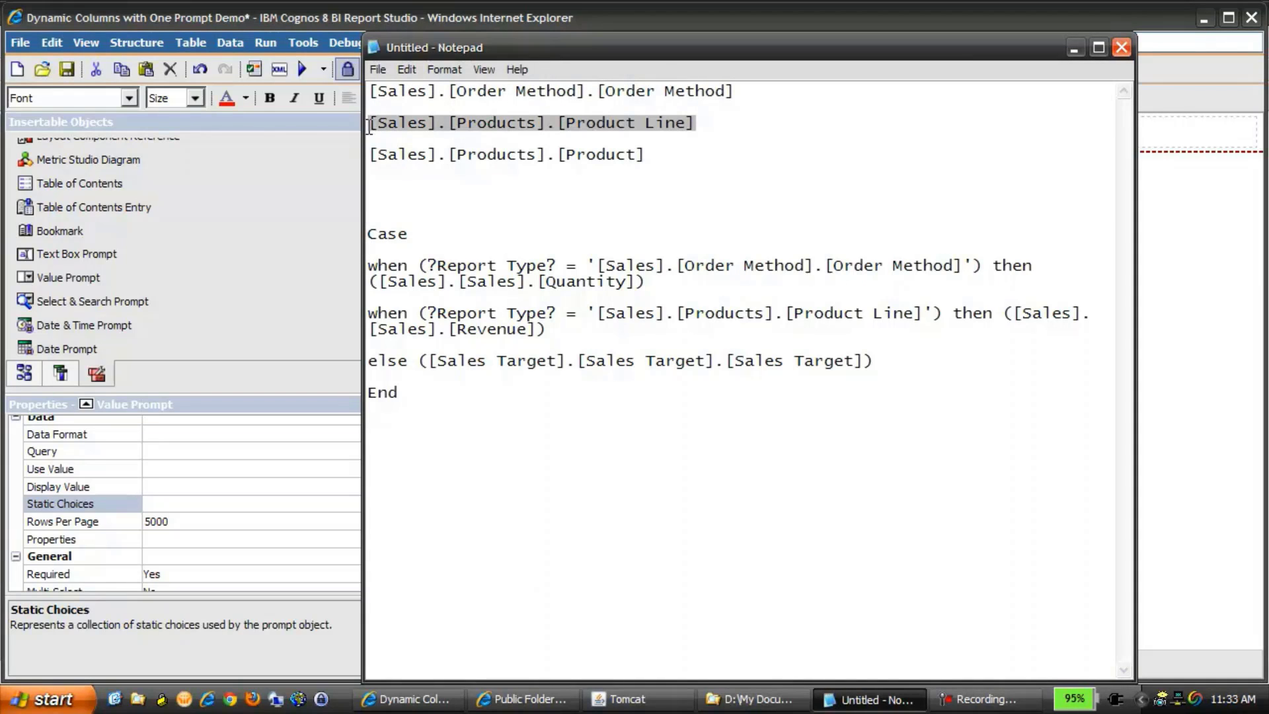
{"action": "left_click", "coordinate": [295, 231]}
{"action": "left_click", "coordinate": [555, 333]}
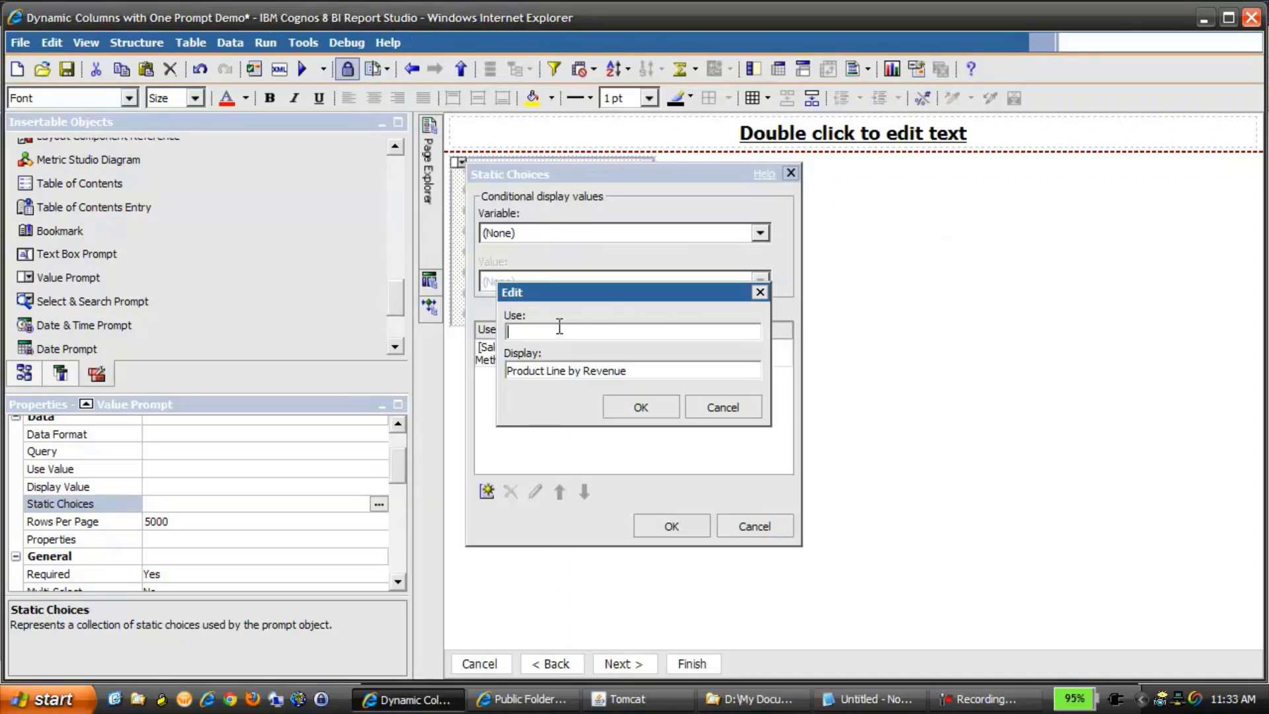
{"action": "key", "text": "ctrl+v"}
{"action": "left_click", "coordinate": [648, 408]}
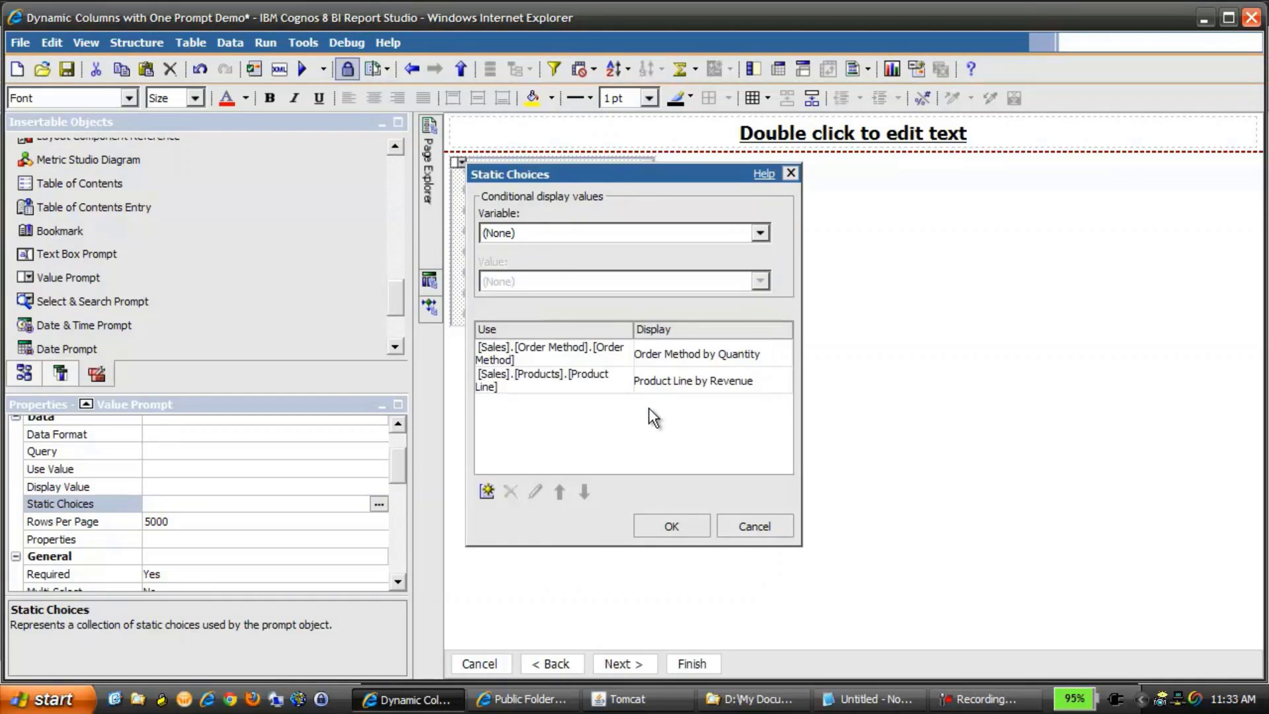
Step: Add a static choice displaying Product by Sales Target, with the use value [Sales].[Products].[Product] copied from Notepad, and accept the static choices
{"action": "left_click", "coordinate": [488, 491]}
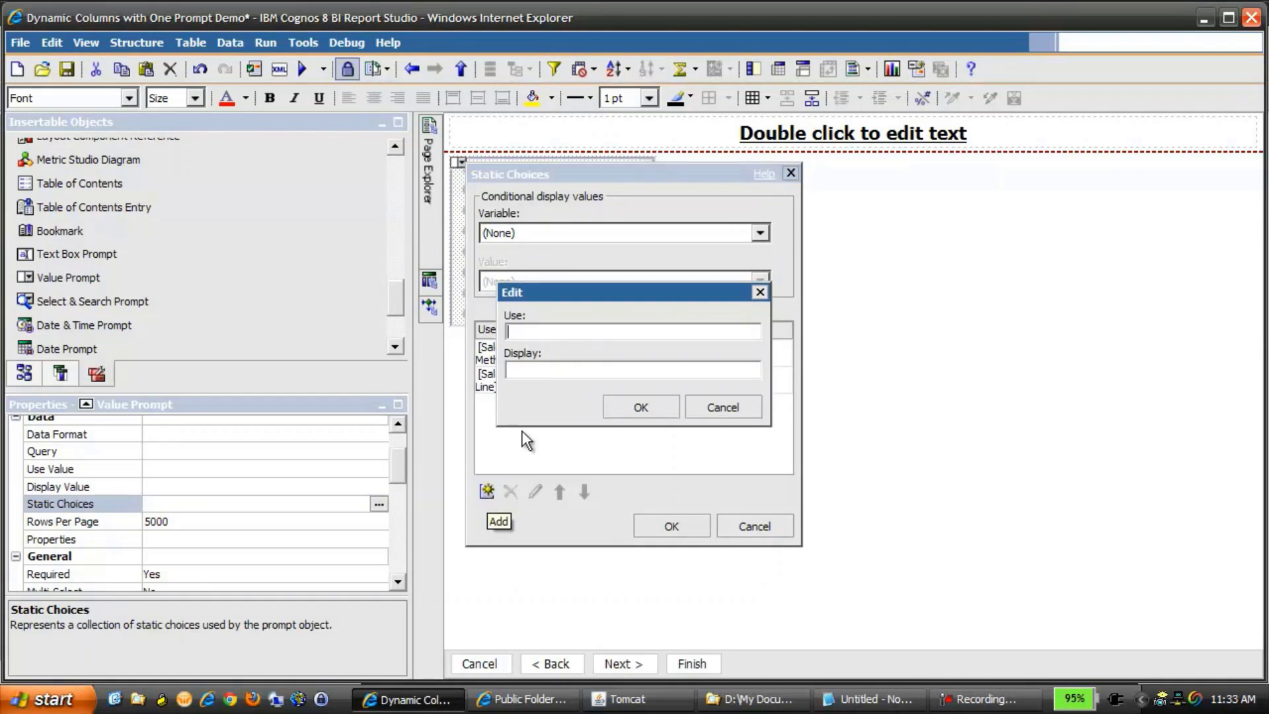
{"action": "left_click", "coordinate": [535, 370]}
{"action": "type", "text": "Pro"}
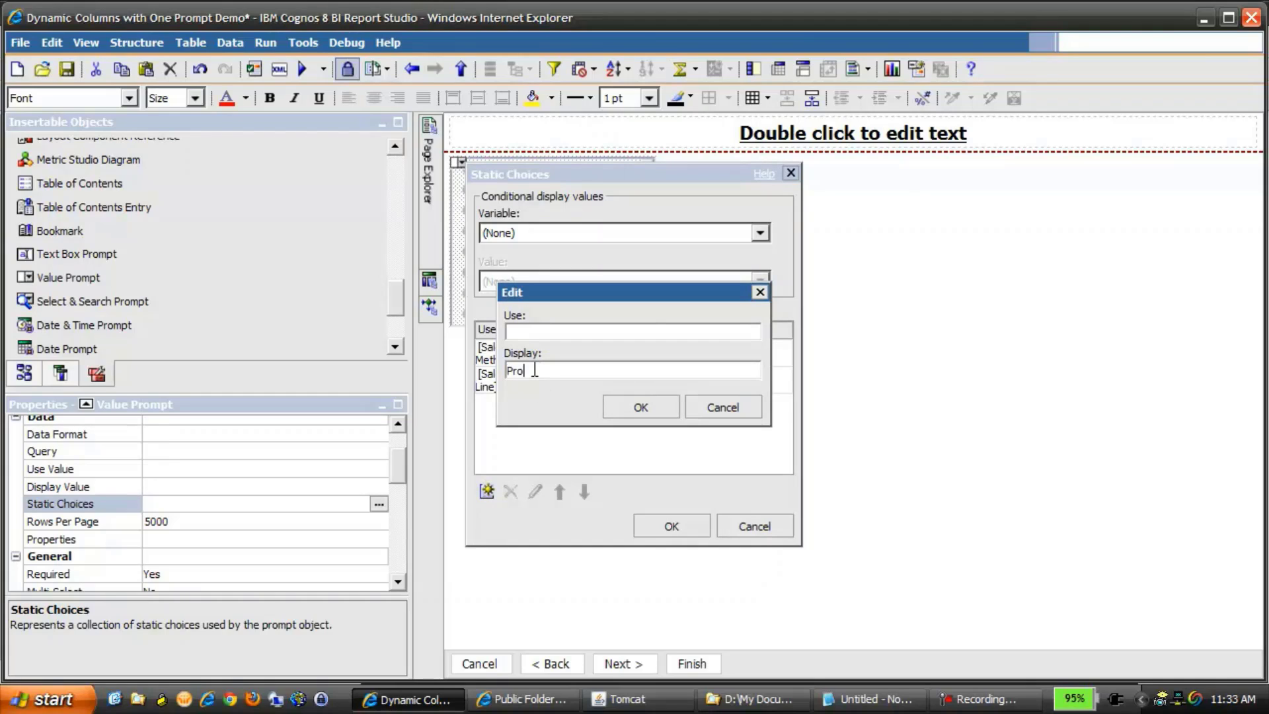
{"action": "type", "text": "duct by Sales Target"}
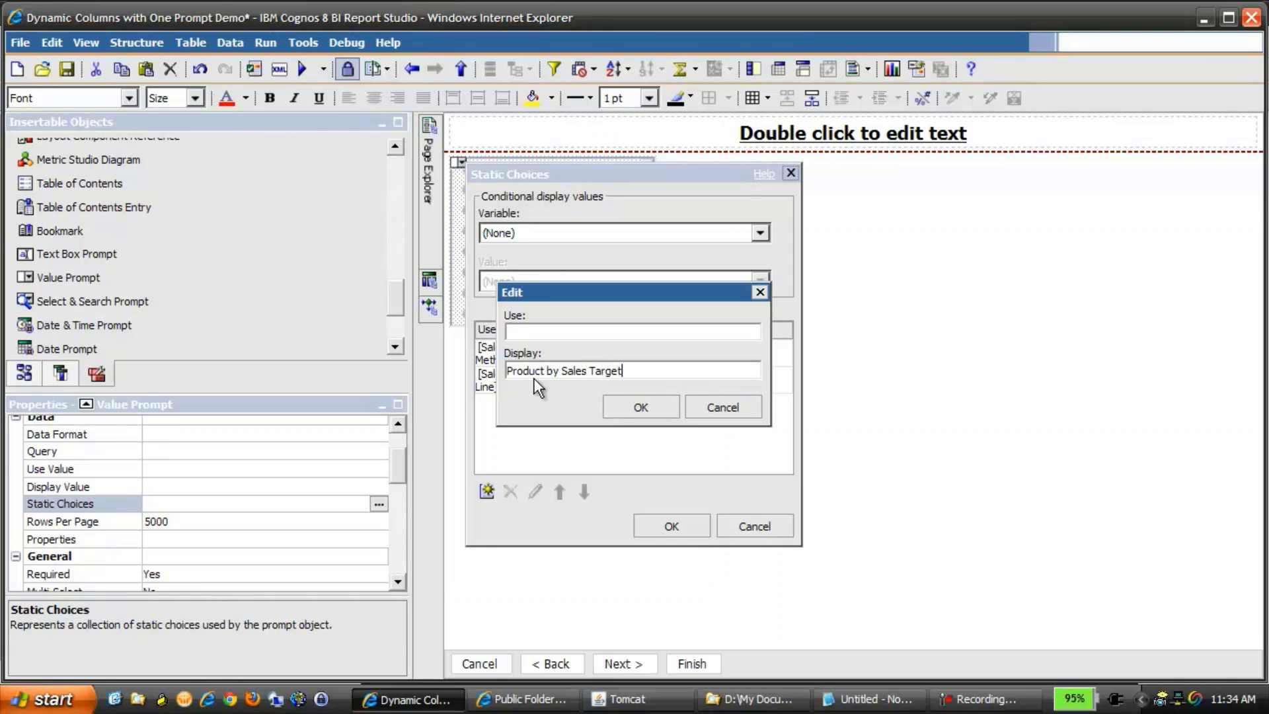
{"action": "left_click", "coordinate": [849, 704]}
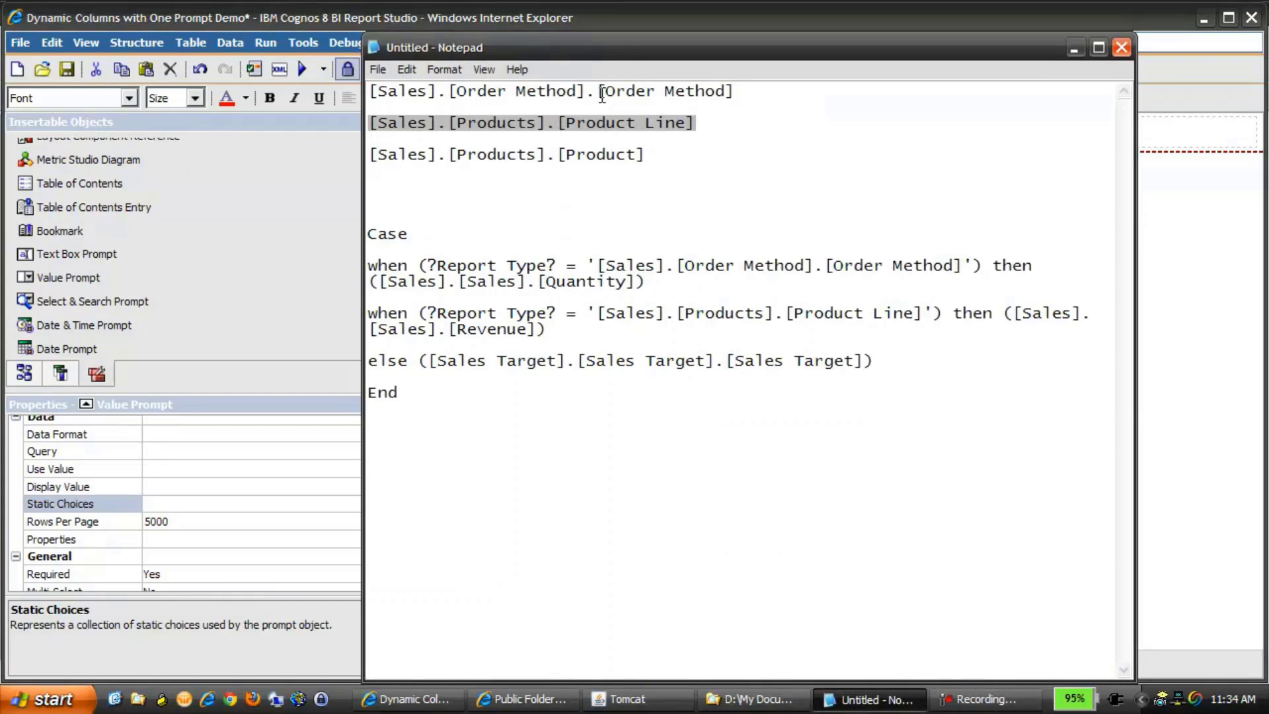
{"action": "left_click", "coordinate": [655, 151]}
{"action": "left_click", "coordinate": [491, 175]}
{"action": "left_click_drag", "start_coordinate": [382, 167], "coordinate": [368, 155]}
{"action": "key", "text": "ctrl+c"}
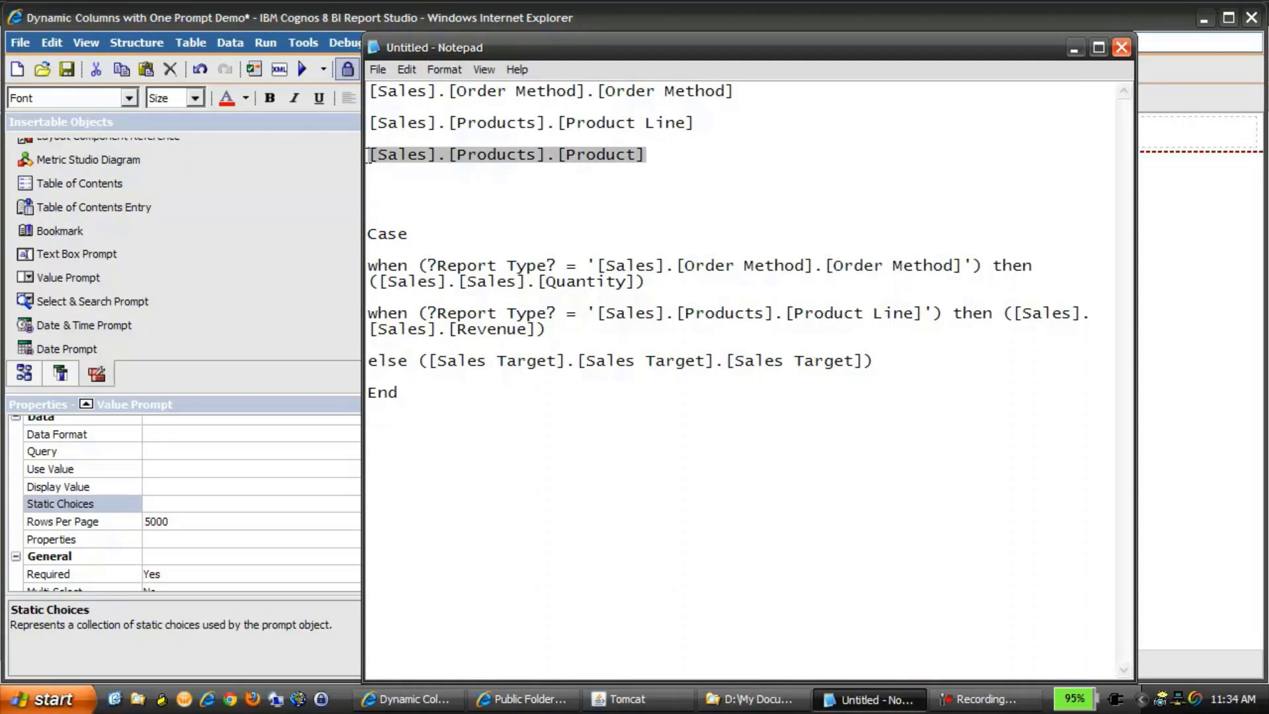
{"action": "left_click", "coordinate": [351, 214]}
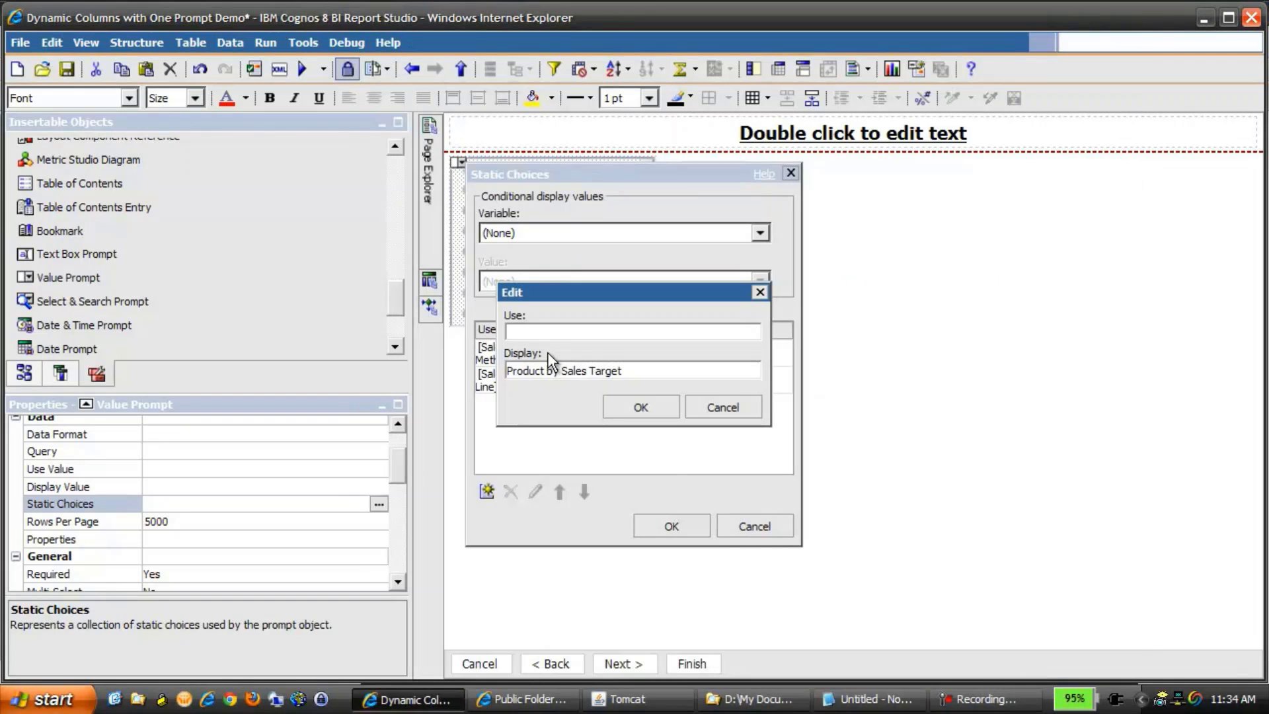
{"action": "left_click", "coordinate": [546, 331]}
{"action": "key", "text": "ctrl+v"}
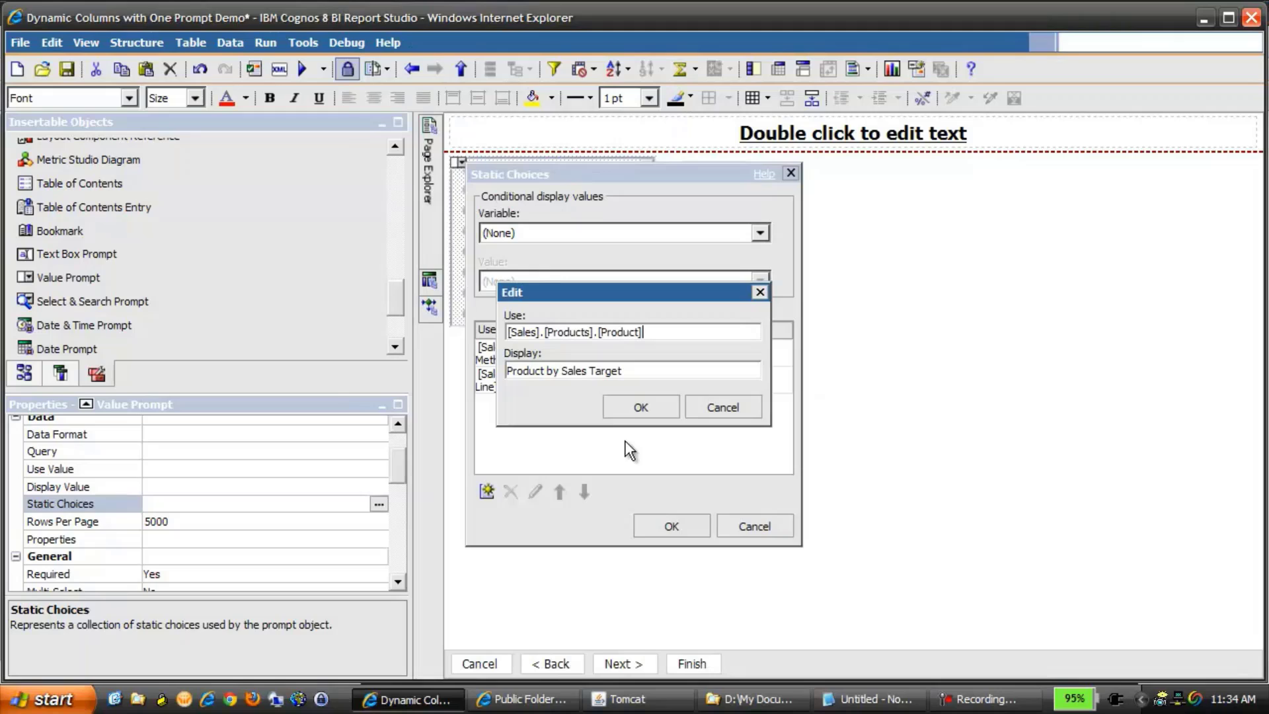
{"action": "left_click", "coordinate": [641, 407]}
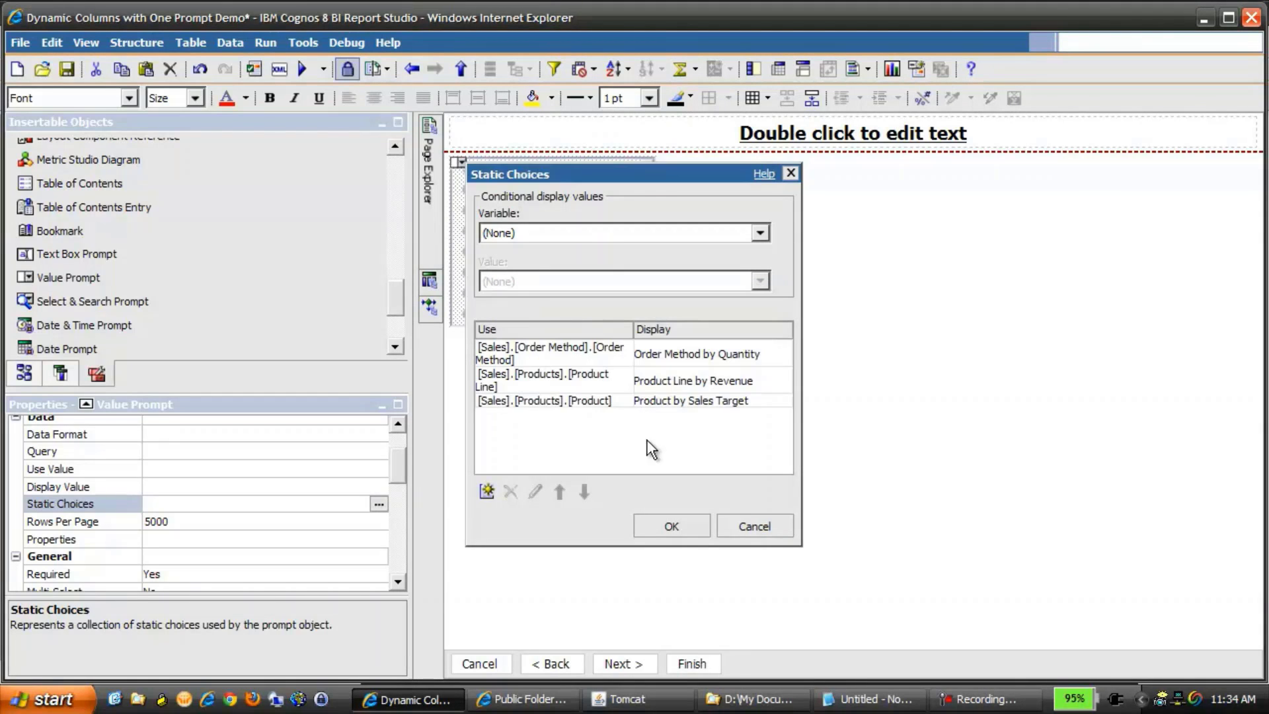
{"action": "left_click", "coordinate": [672, 525]}
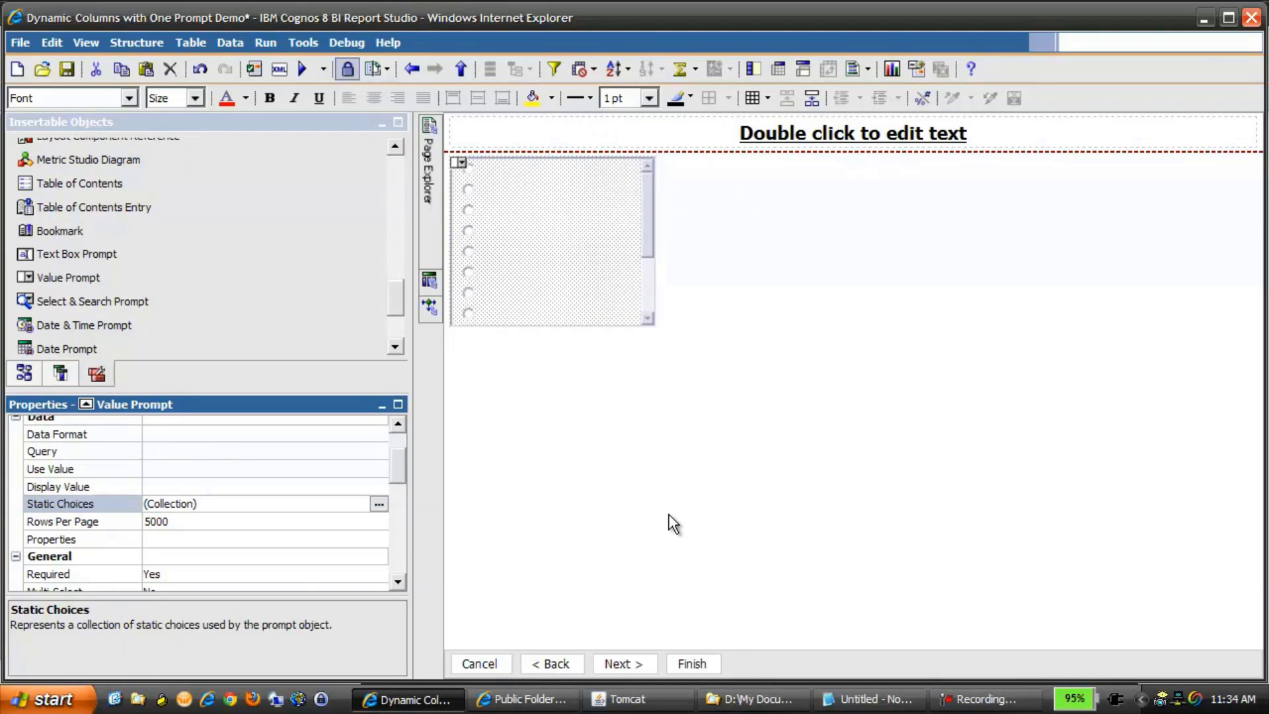
Step: Run the report with the Order Method by Quantity report type to test the radio button prompt
{"action": "left_click", "coordinate": [304, 69]}
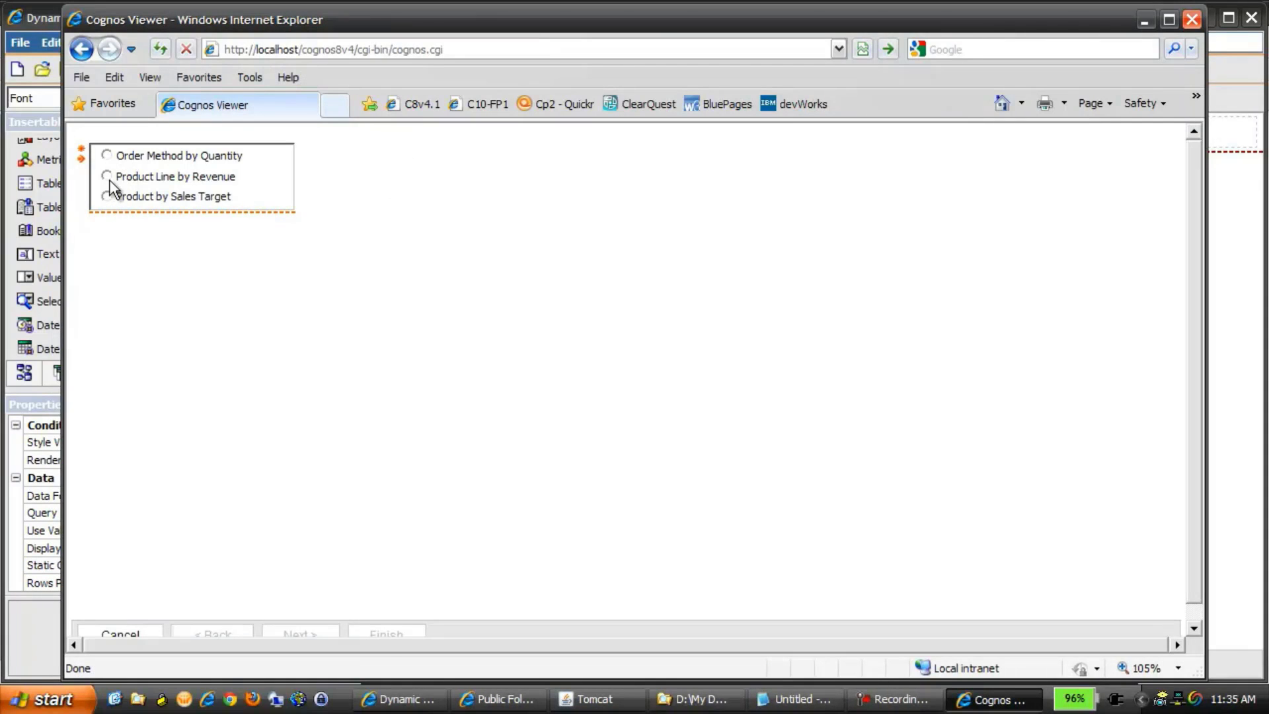
{"action": "left_click", "coordinate": [106, 156]}
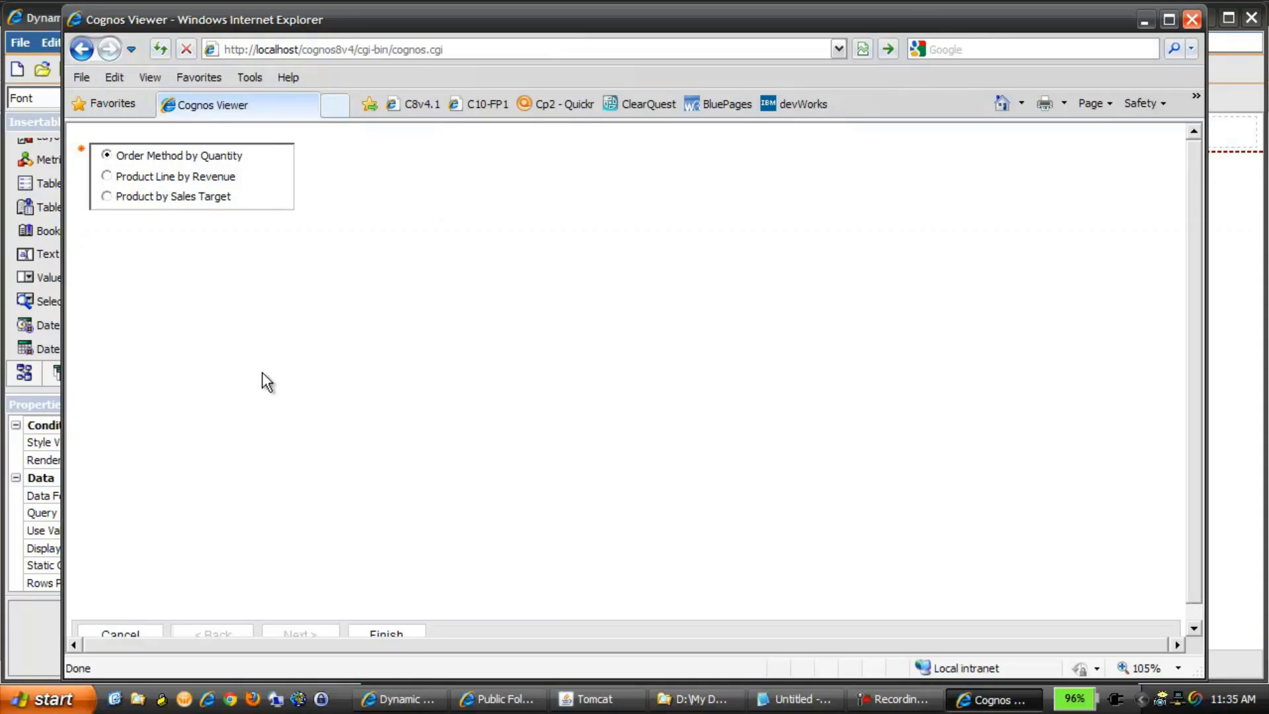
{"action": "left_click", "coordinate": [399, 634]}
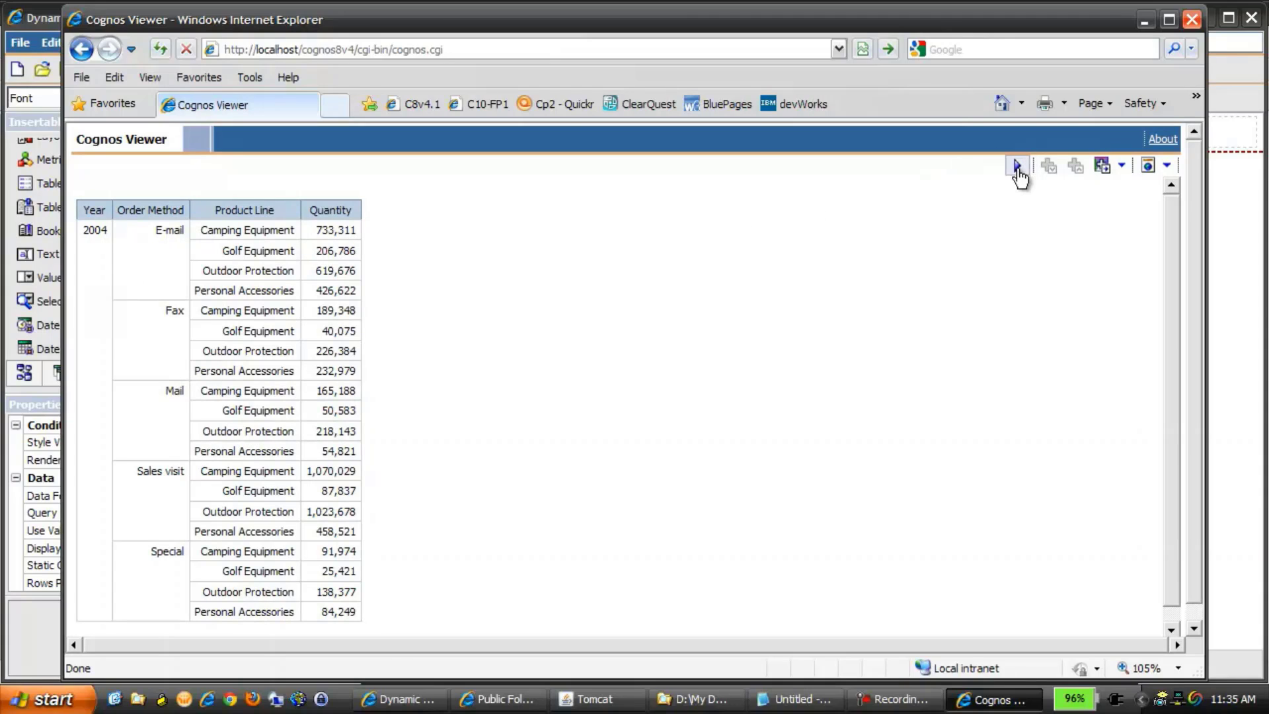
Step: Rerun the report with the Product Line by Revenue report type, examine the Revenue values and close the viewer
{"action": "left_click", "coordinate": [1017, 167]}
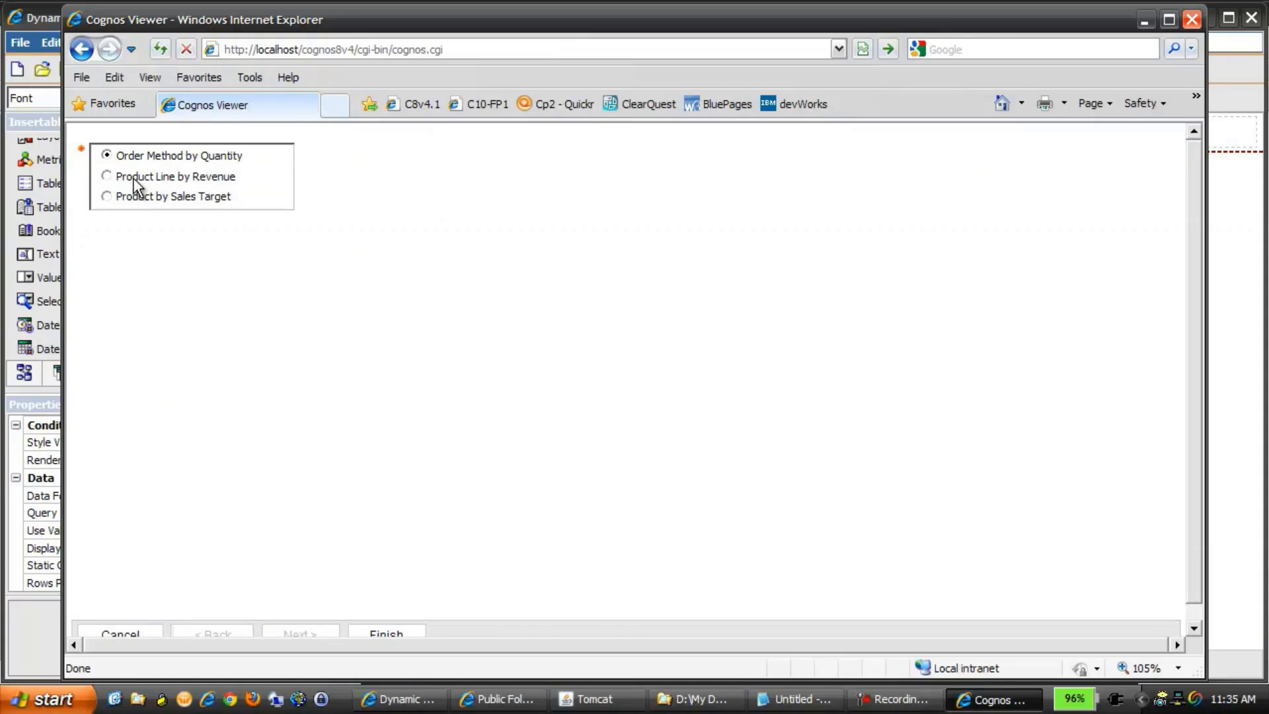
{"action": "left_click", "coordinate": [387, 633]}
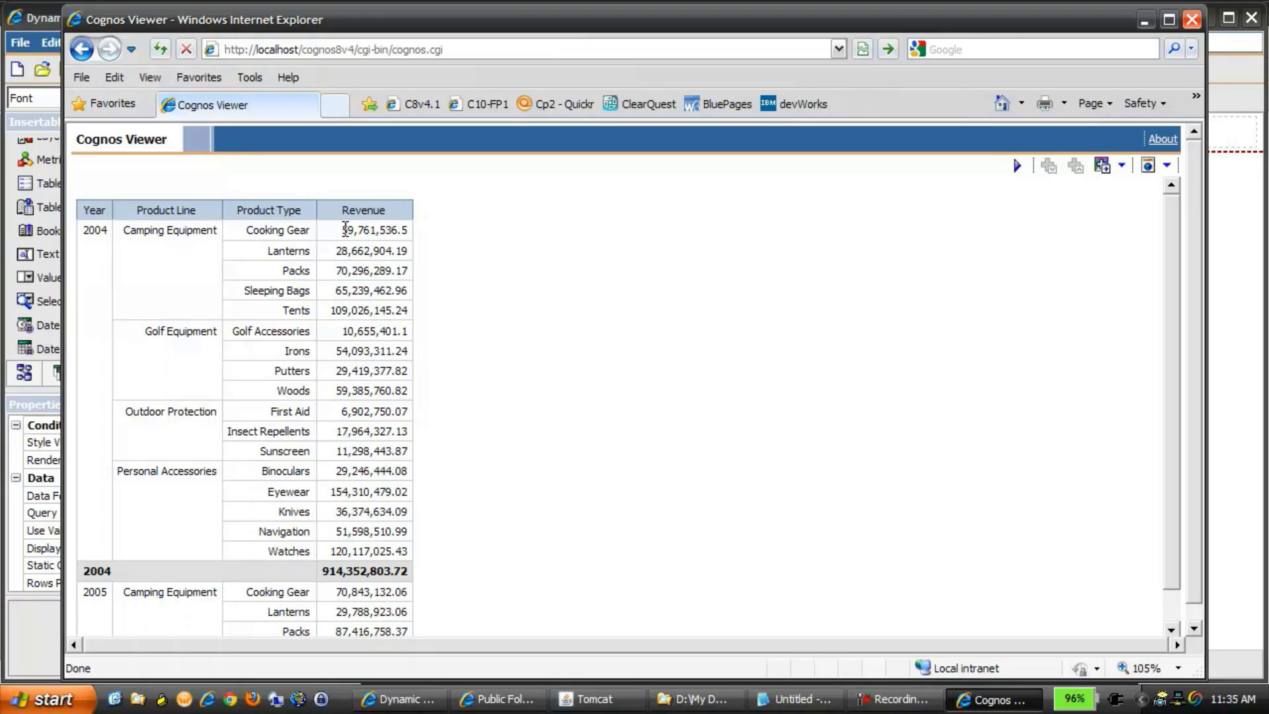
{"action": "left_click_drag", "start_coordinate": [341, 229], "coordinate": [403, 233]}
{"action": "left_click", "coordinate": [561, 263]}
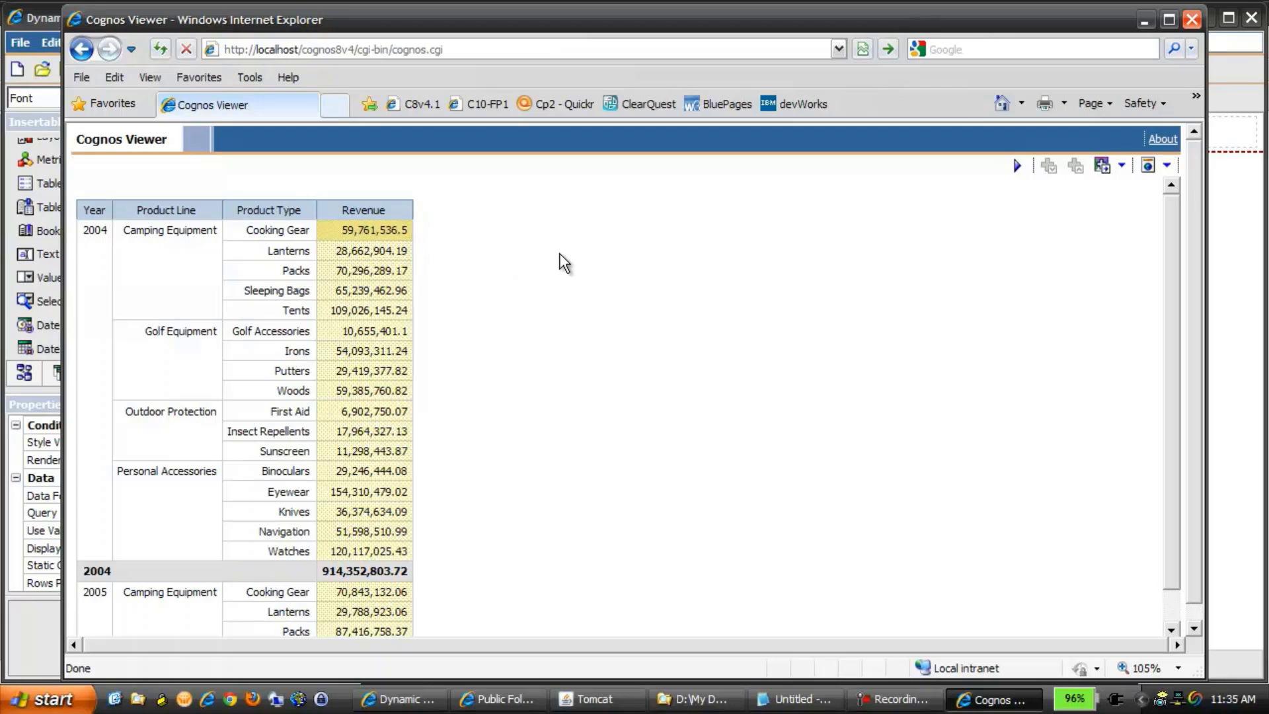
{"action": "left_click", "coordinate": [1195, 22]}
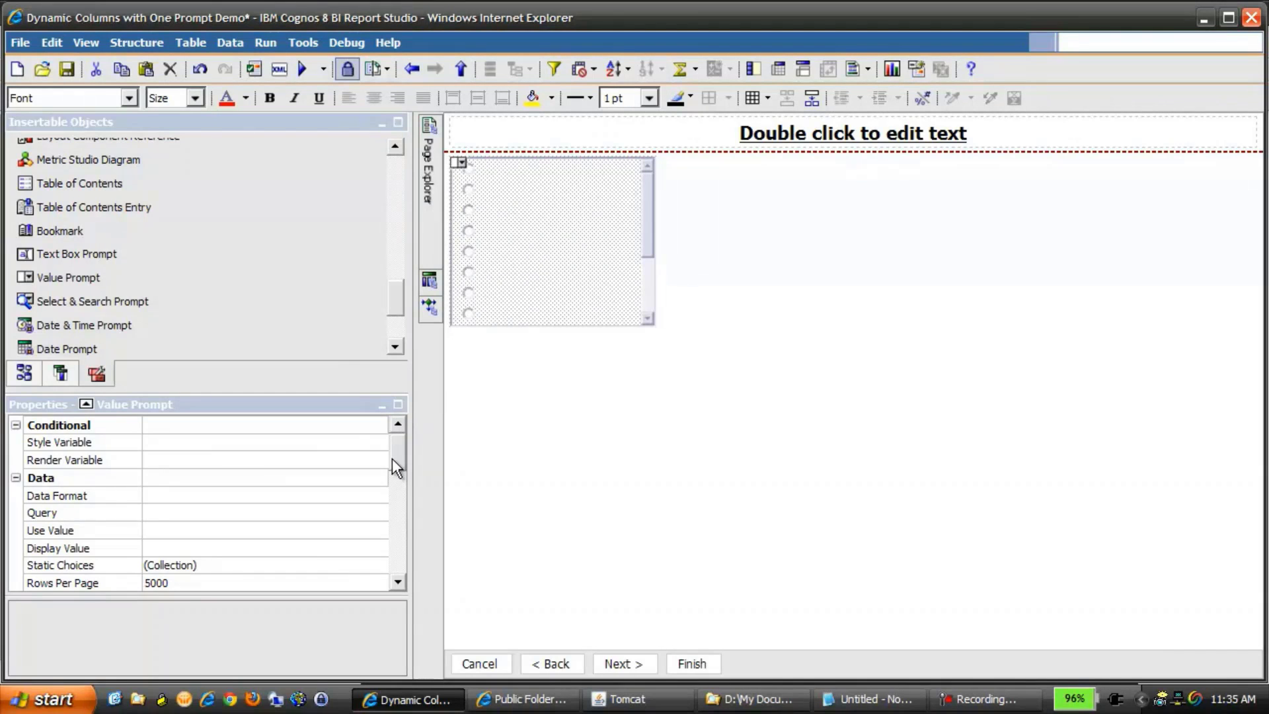
Step: Add [Sales].[Order Method].[Order Method], copied from Notepad, as the value prompt's default selection
{"action": "left_click_drag", "start_coordinate": [396, 460], "coordinate": [406, 513]}
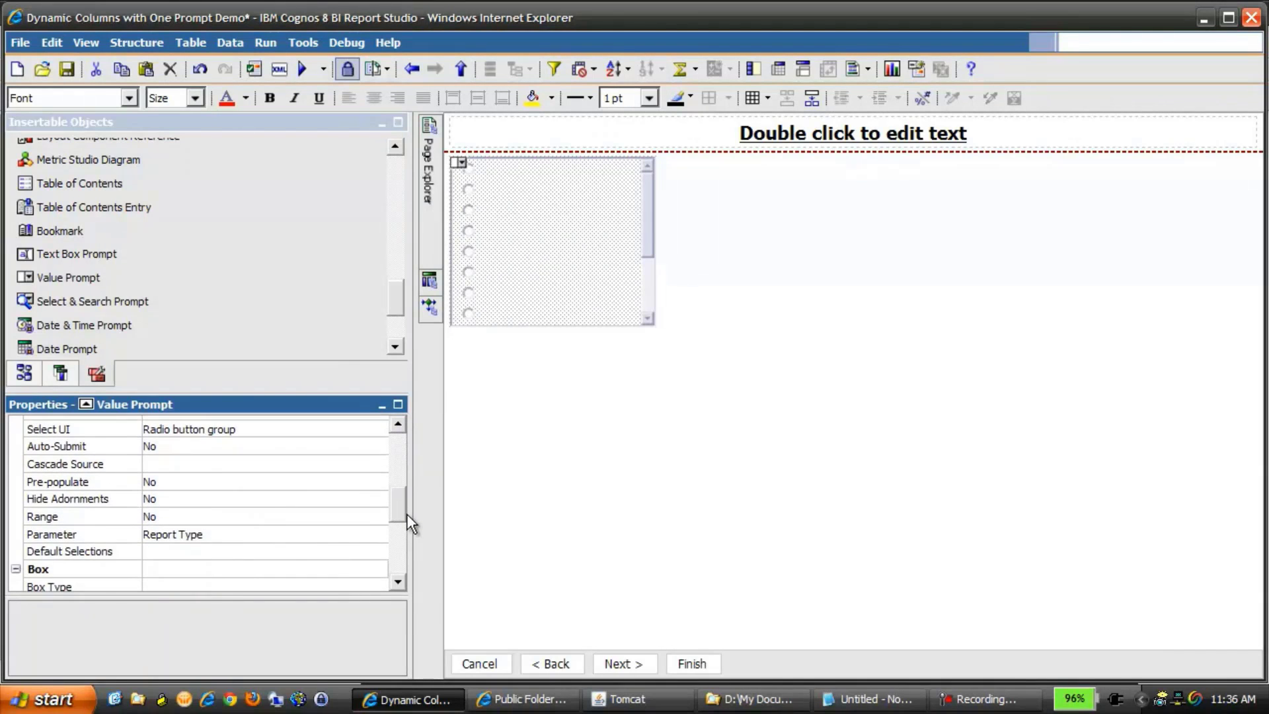
{"action": "left_click", "coordinate": [321, 552]}
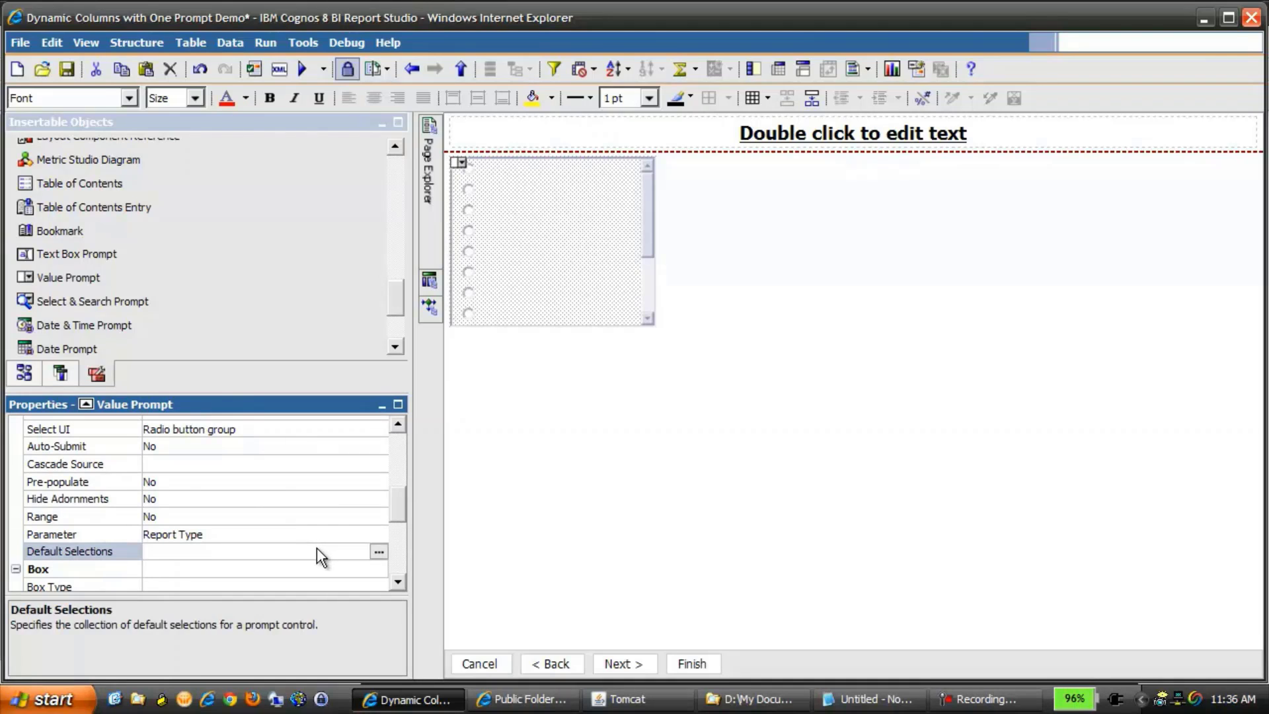
{"action": "left_click", "coordinate": [379, 552]}
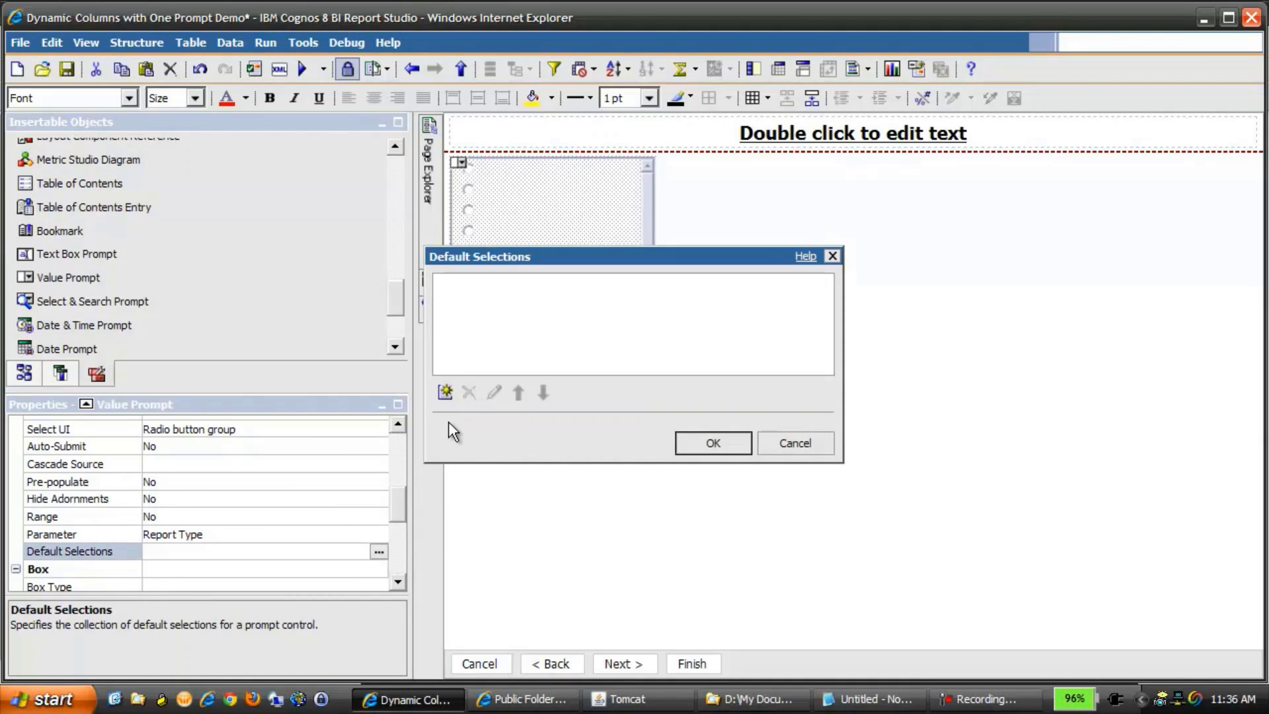
{"action": "left_click", "coordinate": [446, 393]}
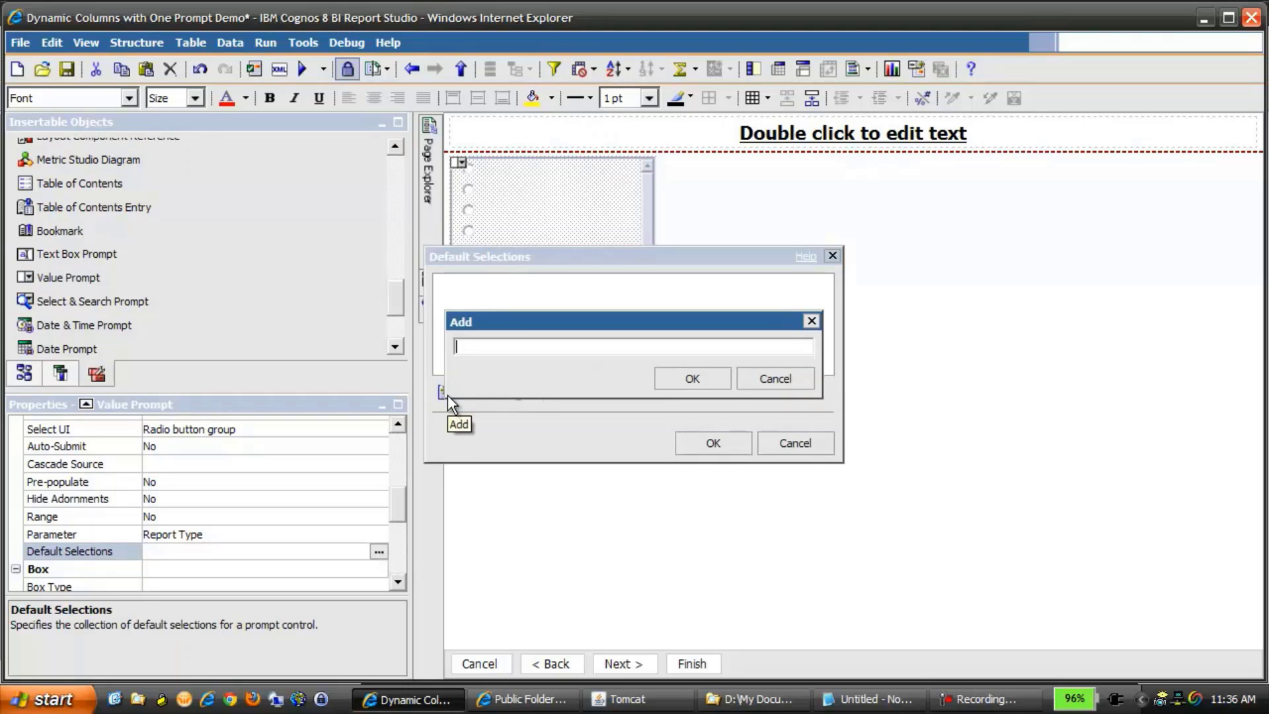
{"action": "left_click", "coordinate": [834, 700]}
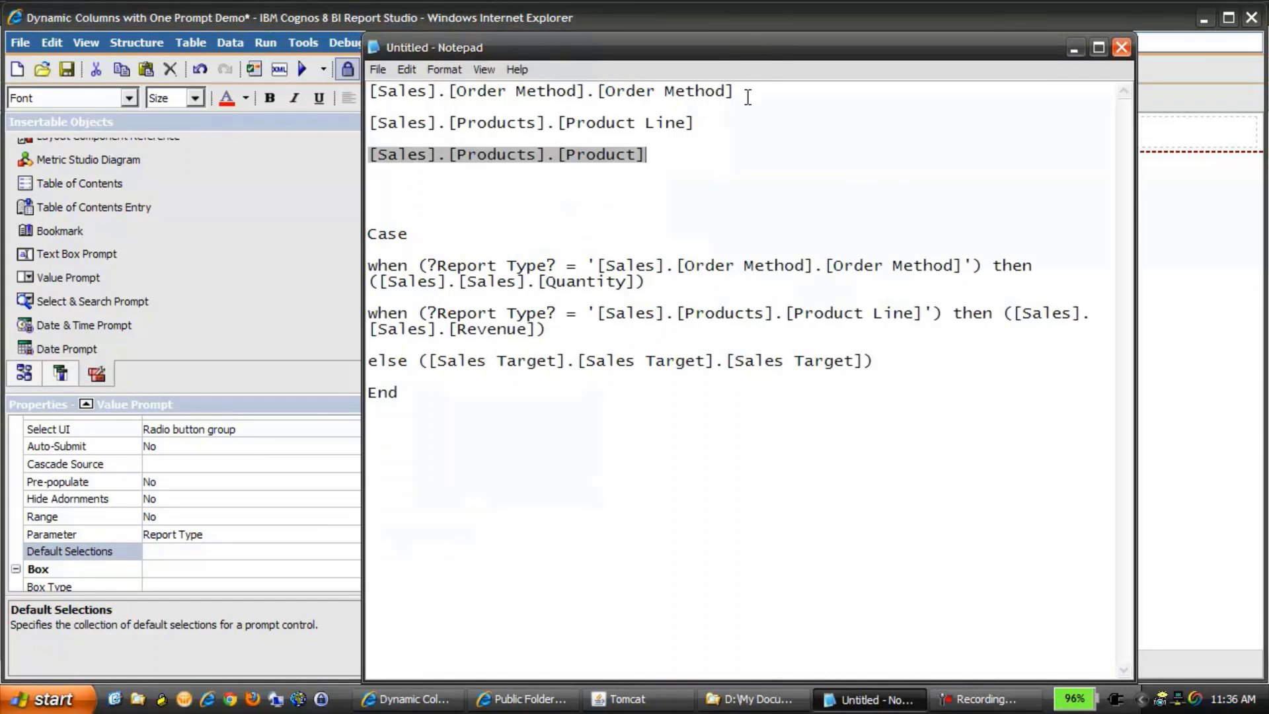
{"action": "left_click_drag", "start_coordinate": [745, 91], "coordinate": [347, 78]}
{"action": "key", "text": "ctrl+c"}
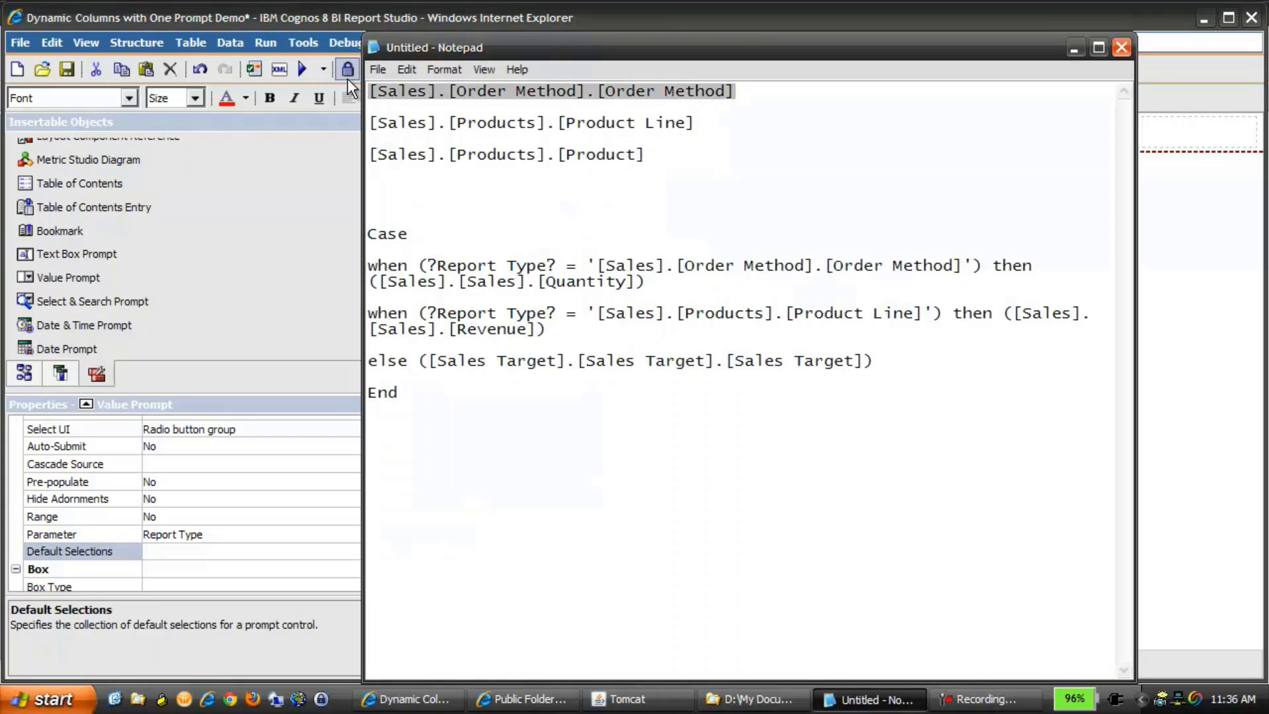
{"action": "left_click", "coordinate": [263, 198]}
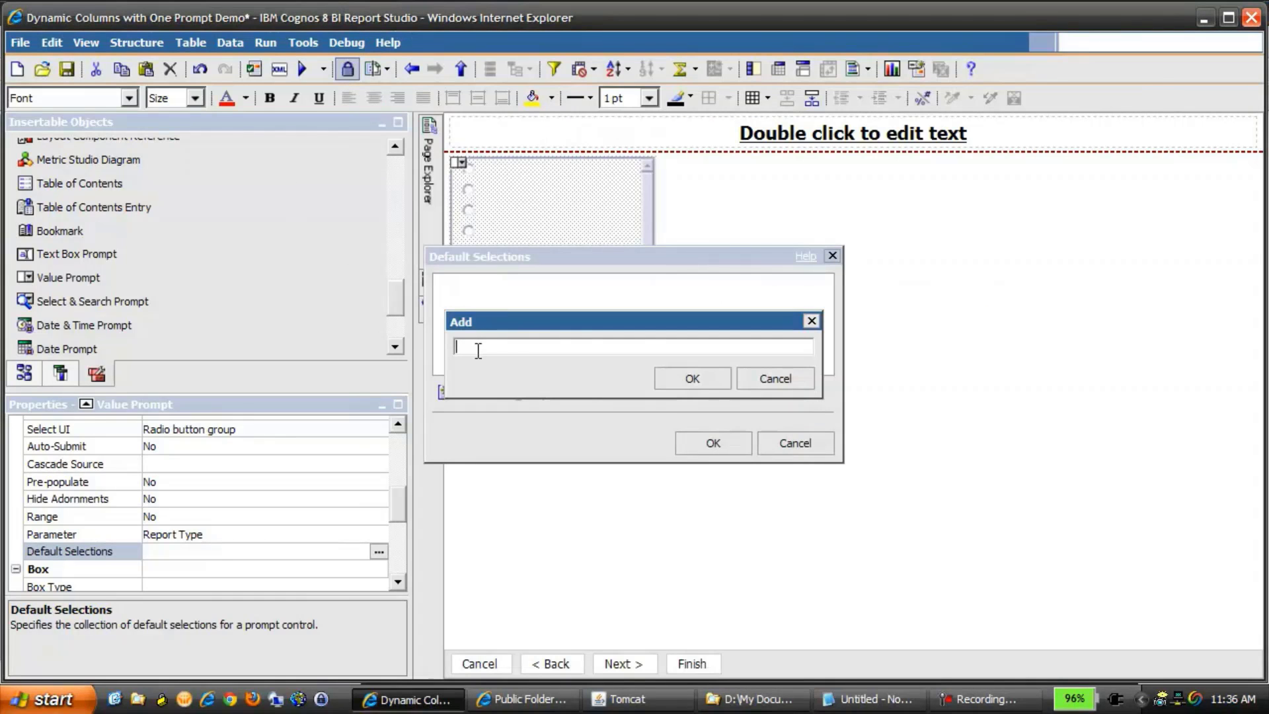
{"action": "key", "text": "ctrl+v"}
{"action": "left_click", "coordinate": [691, 379]}
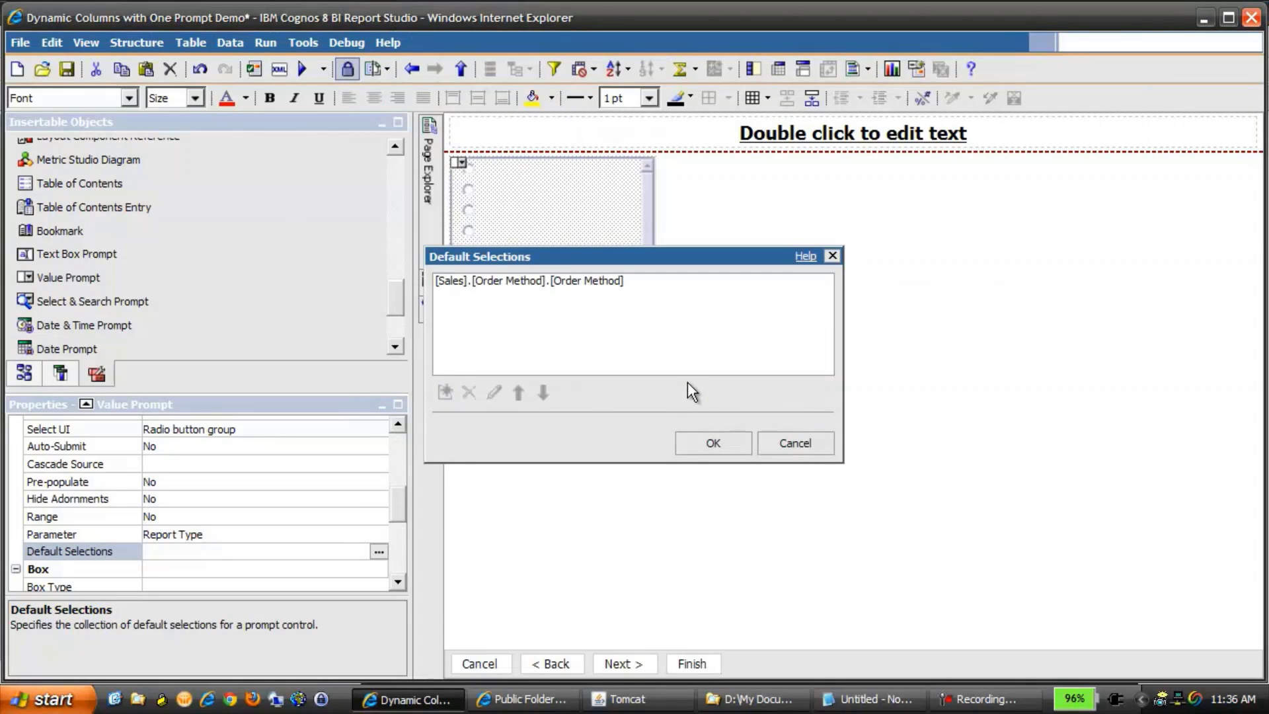
{"action": "left_click", "coordinate": [712, 443]}
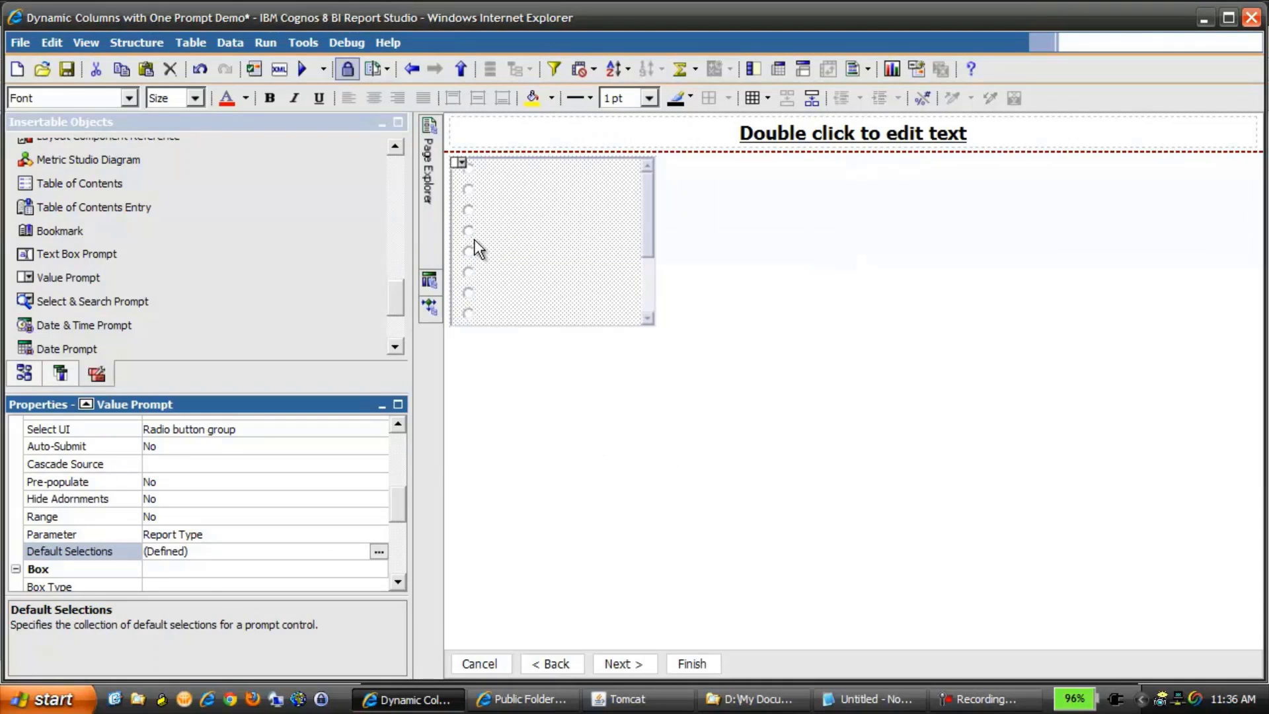
Step: On the report page, select the Measure column body with its year and summary totals and start a new advanced conditional style for them
{"action": "mouse_move", "coordinate": [430, 177]}
{"action": "left_click", "coordinate": [514, 170]}
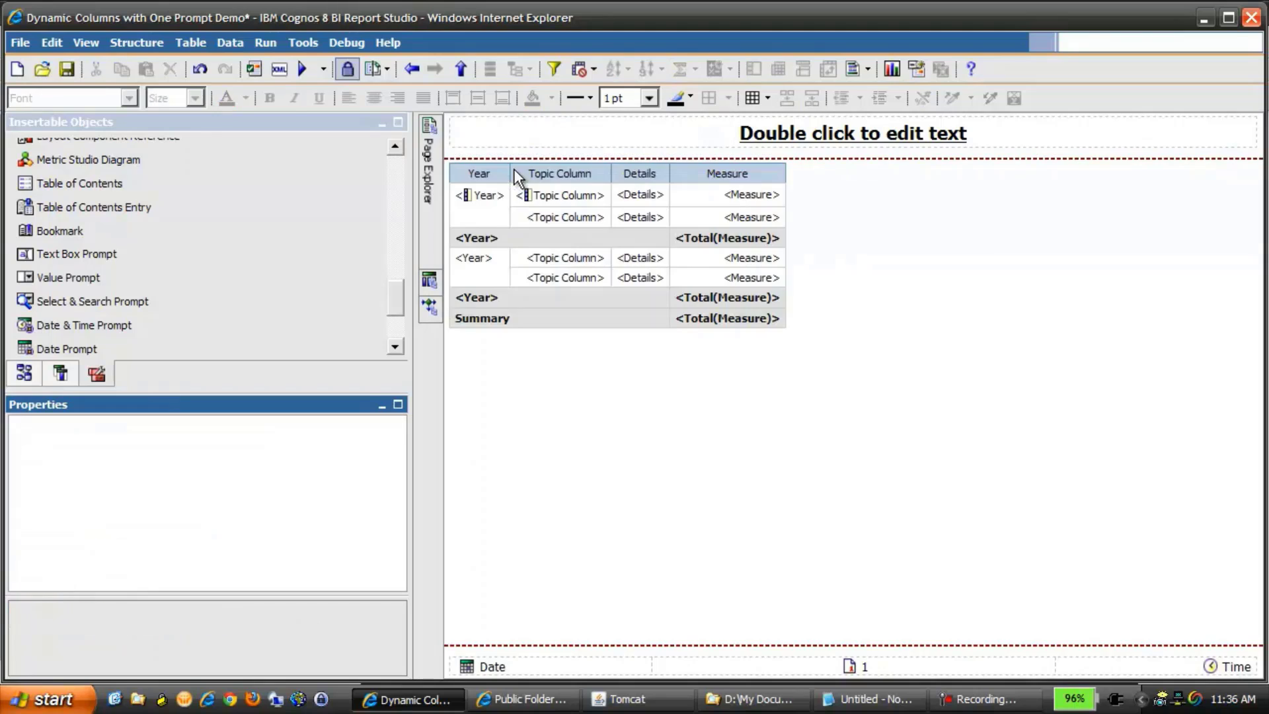
{"action": "left_click", "coordinate": [727, 194]}
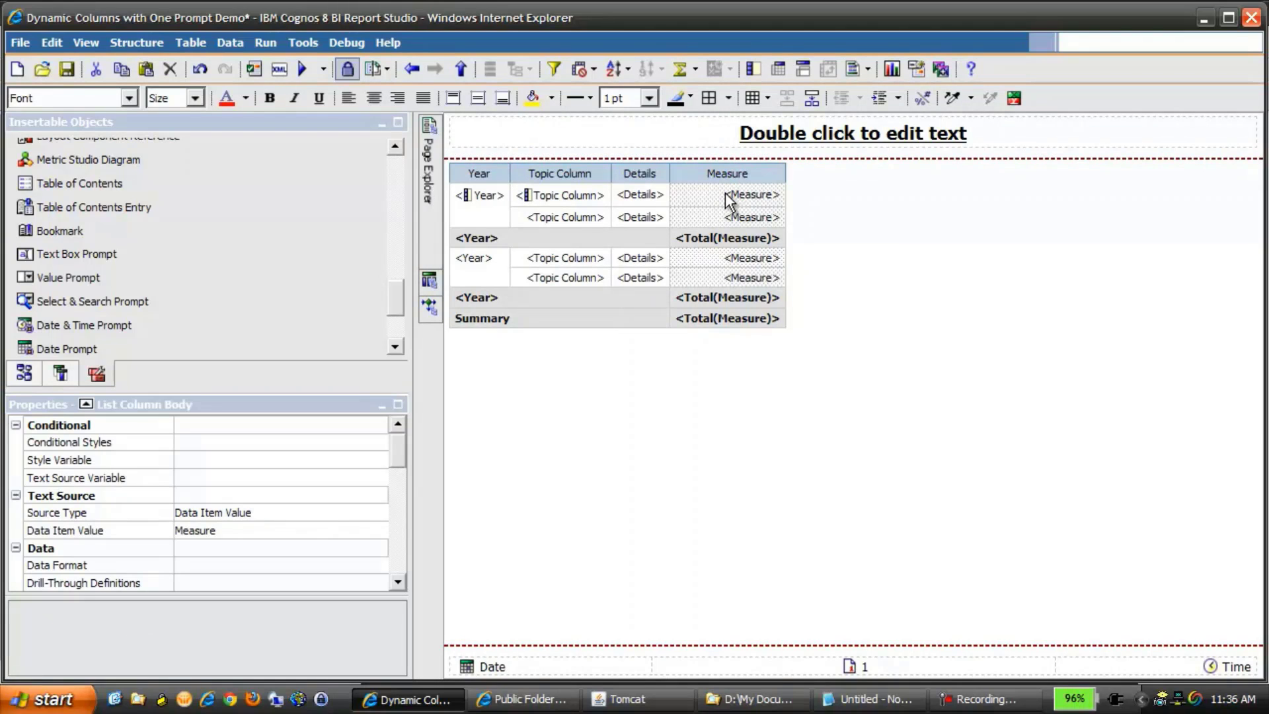
{"action": "left_click", "coordinate": [728, 236]}
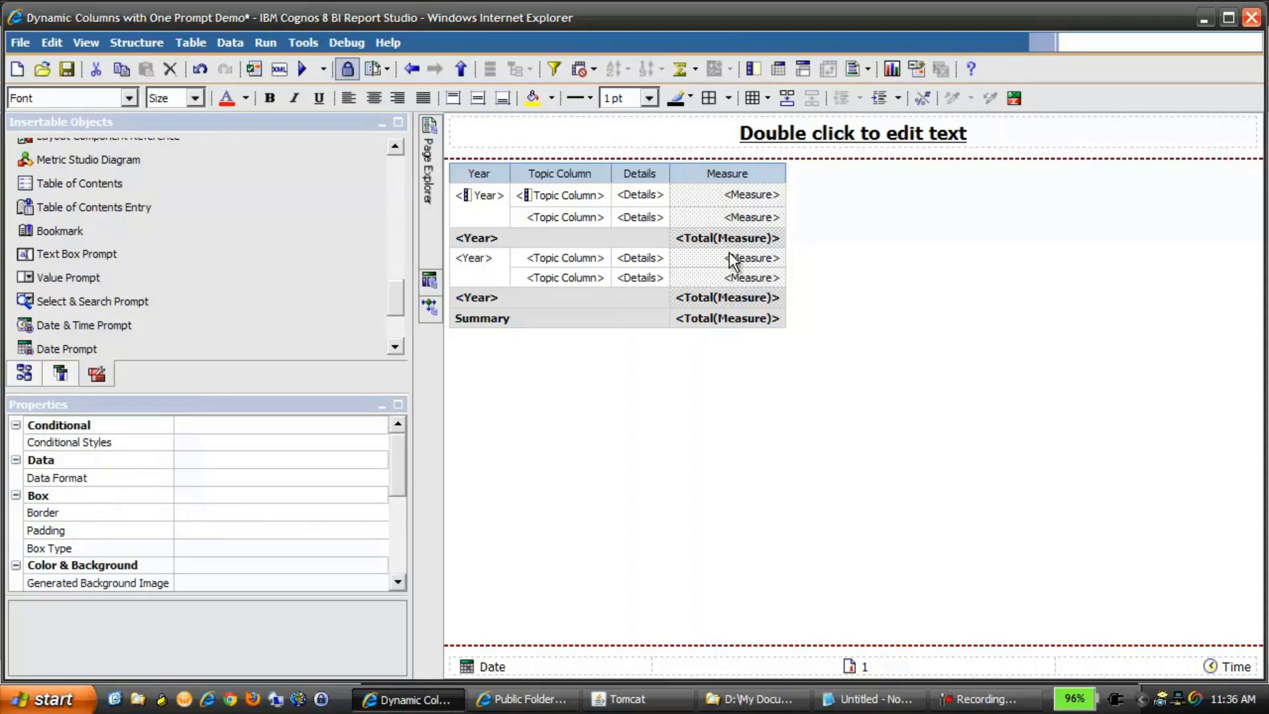
{"action": "left_click", "coordinate": [724, 318]}
{"action": "right_click", "coordinate": [724, 319]}
{"action": "mouse_move", "coordinate": [794, 432]}
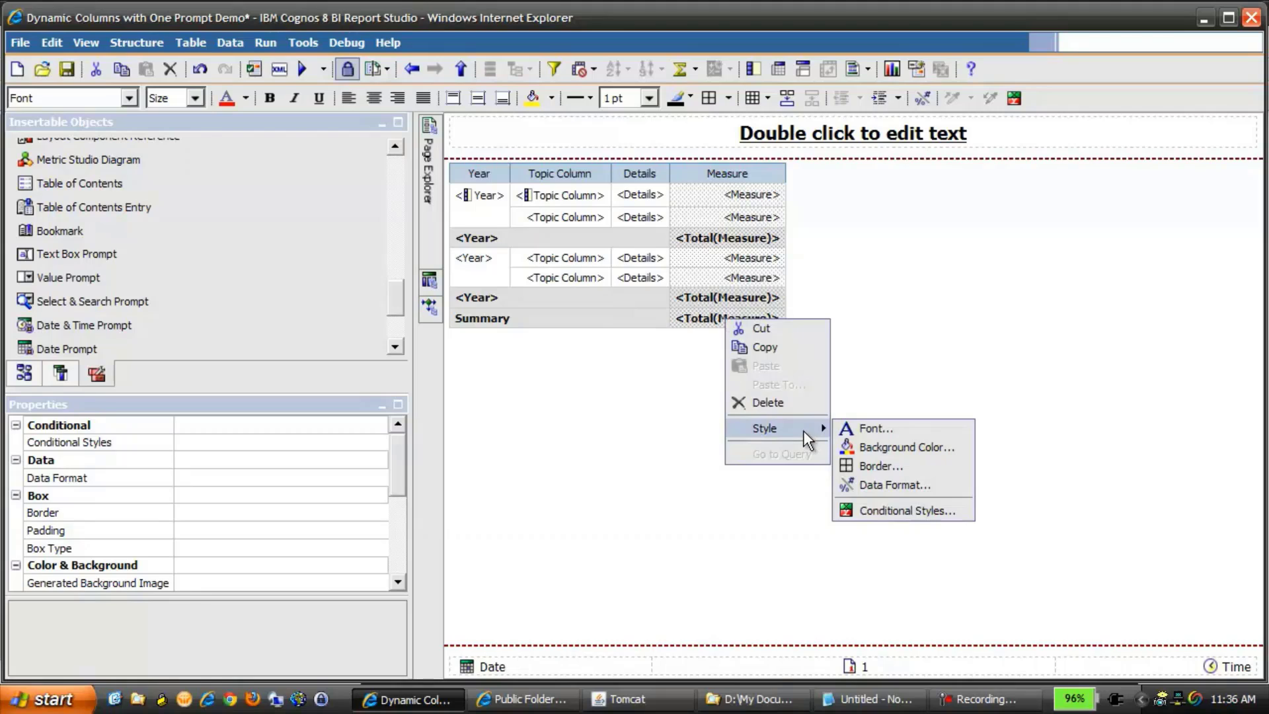
{"action": "left_click", "coordinate": [883, 511]}
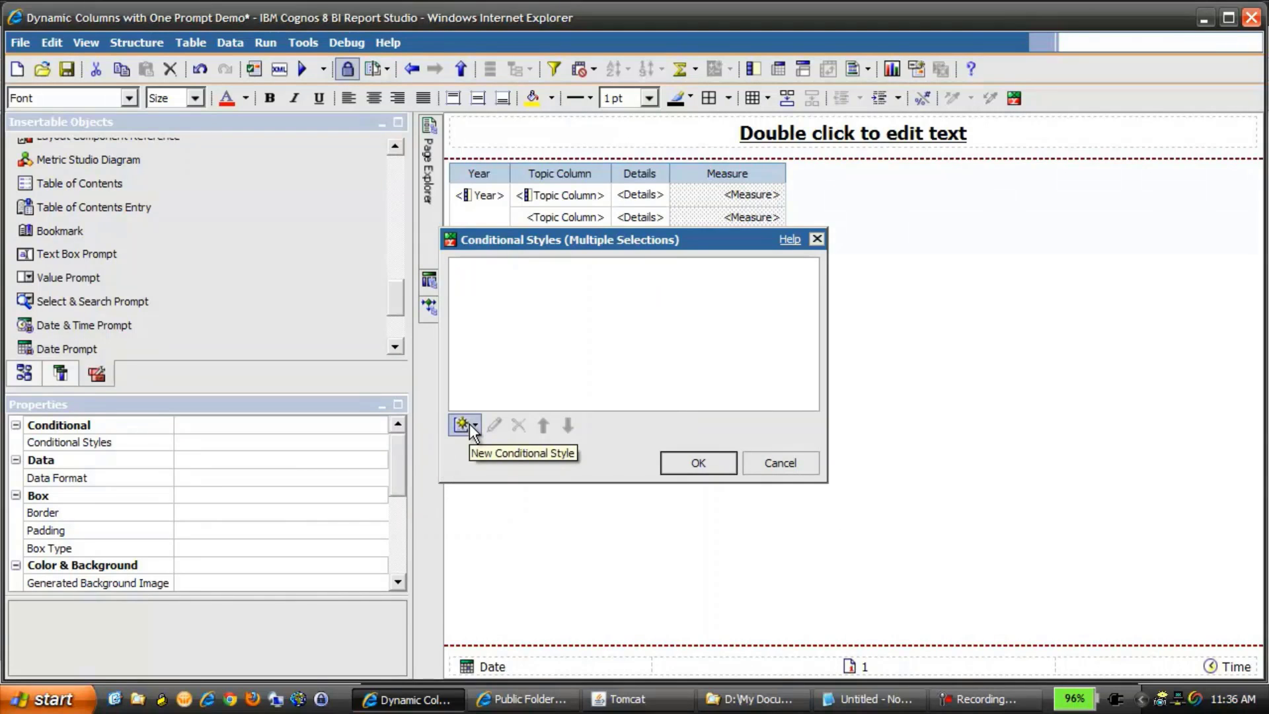
{"action": "left_click", "coordinate": [472, 424]}
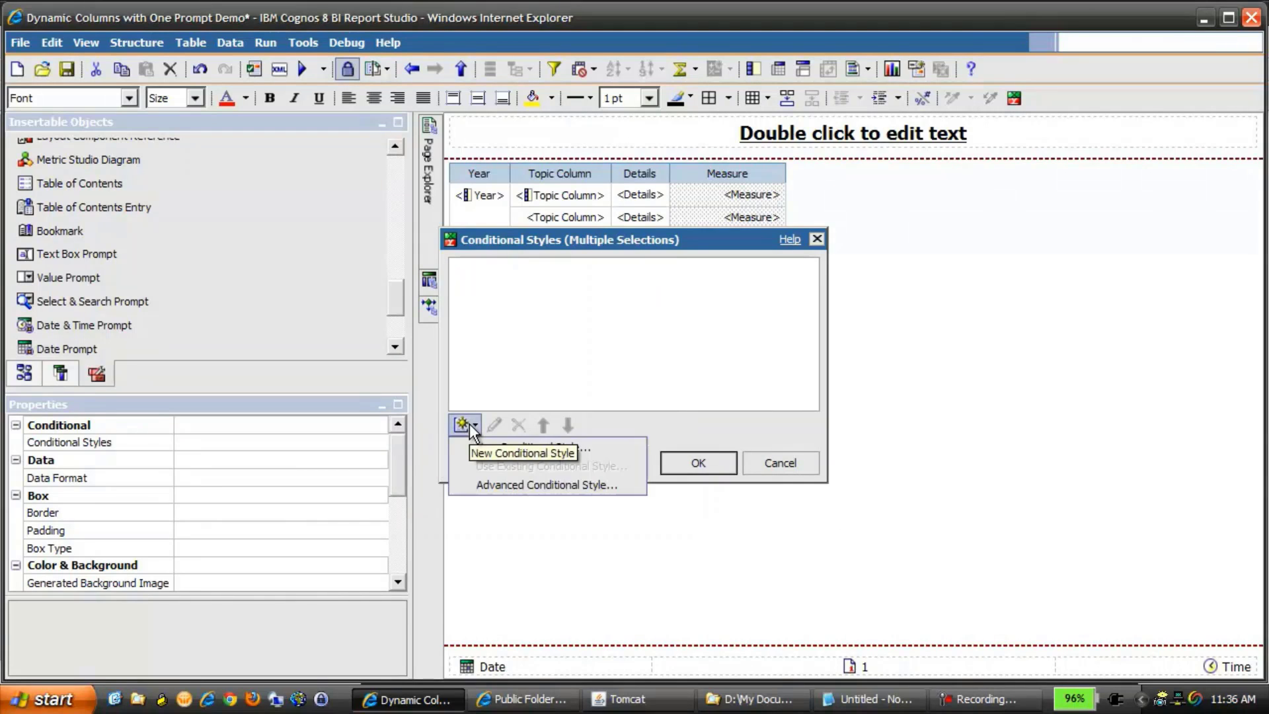
{"action": "left_click", "coordinate": [546, 485]}
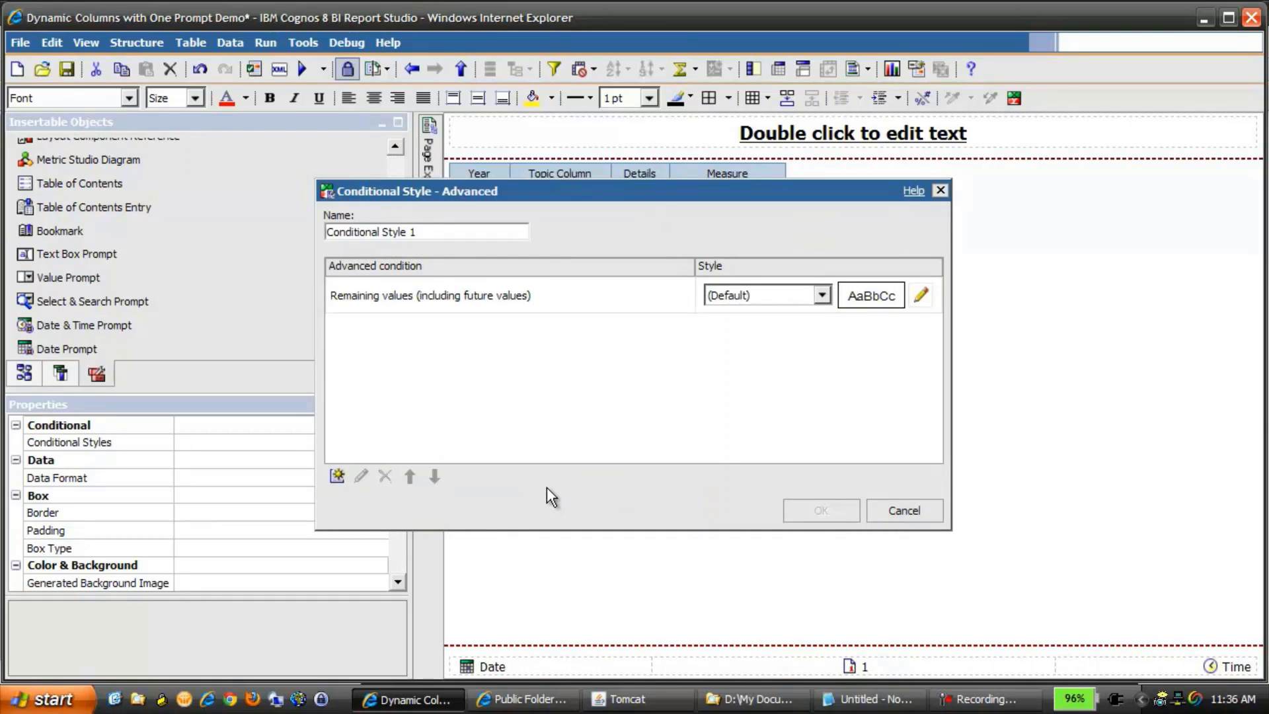
Step: Add the advanced condition ParamDisplayValue('Report Type') = 'Order Method by Quantity' to the conditional style
{"action": "left_click", "coordinate": [338, 476]}
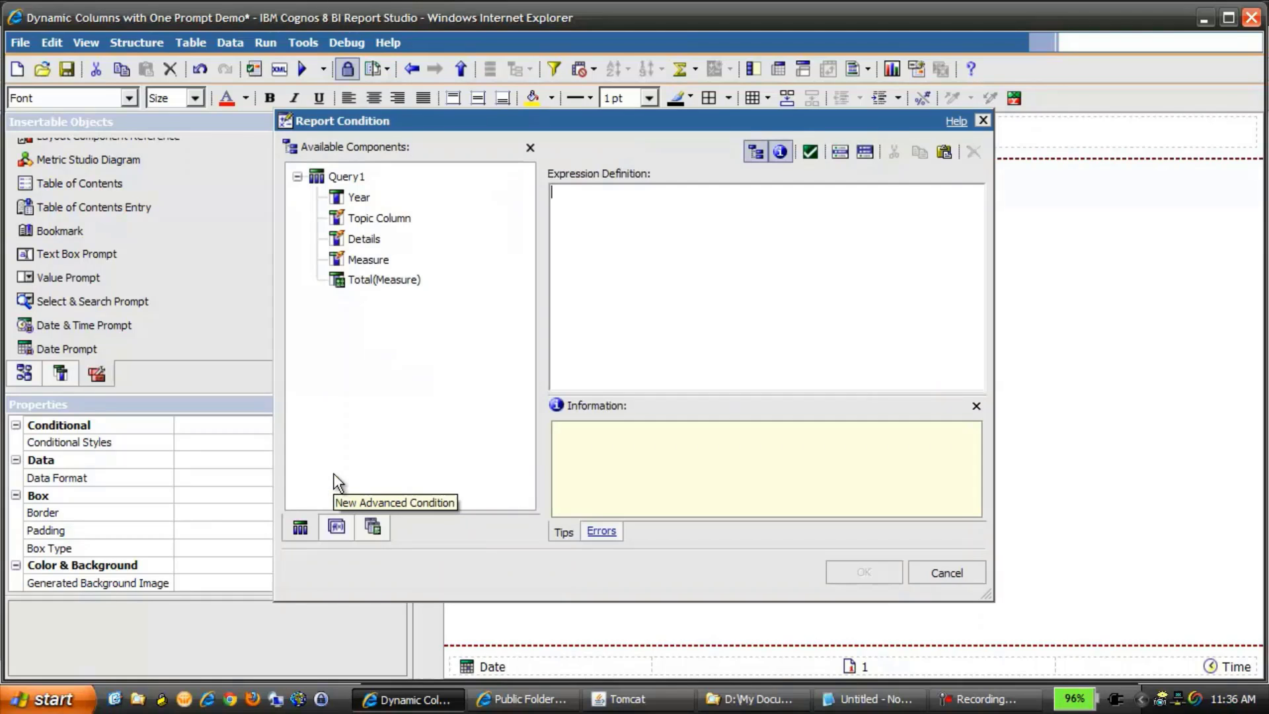
{"action": "left_click", "coordinate": [375, 529]}
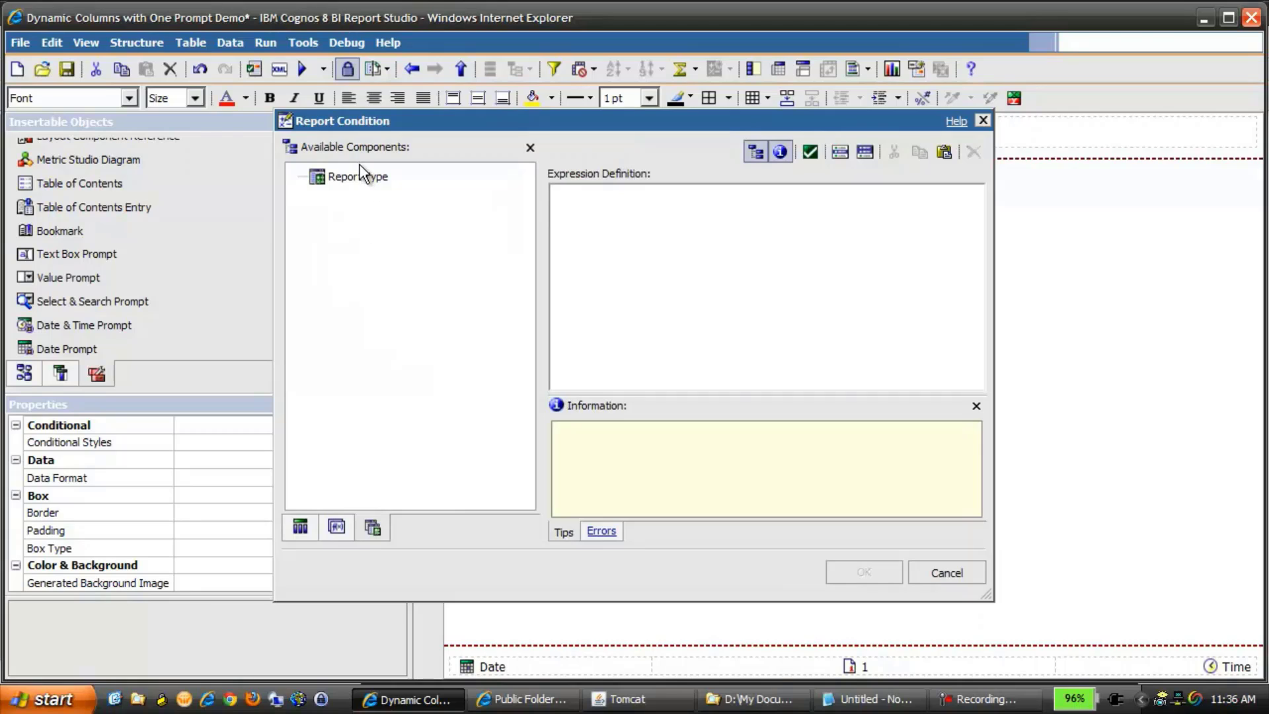
{"action": "left_click_drag", "start_coordinate": [358, 176], "coordinate": [602, 232]}
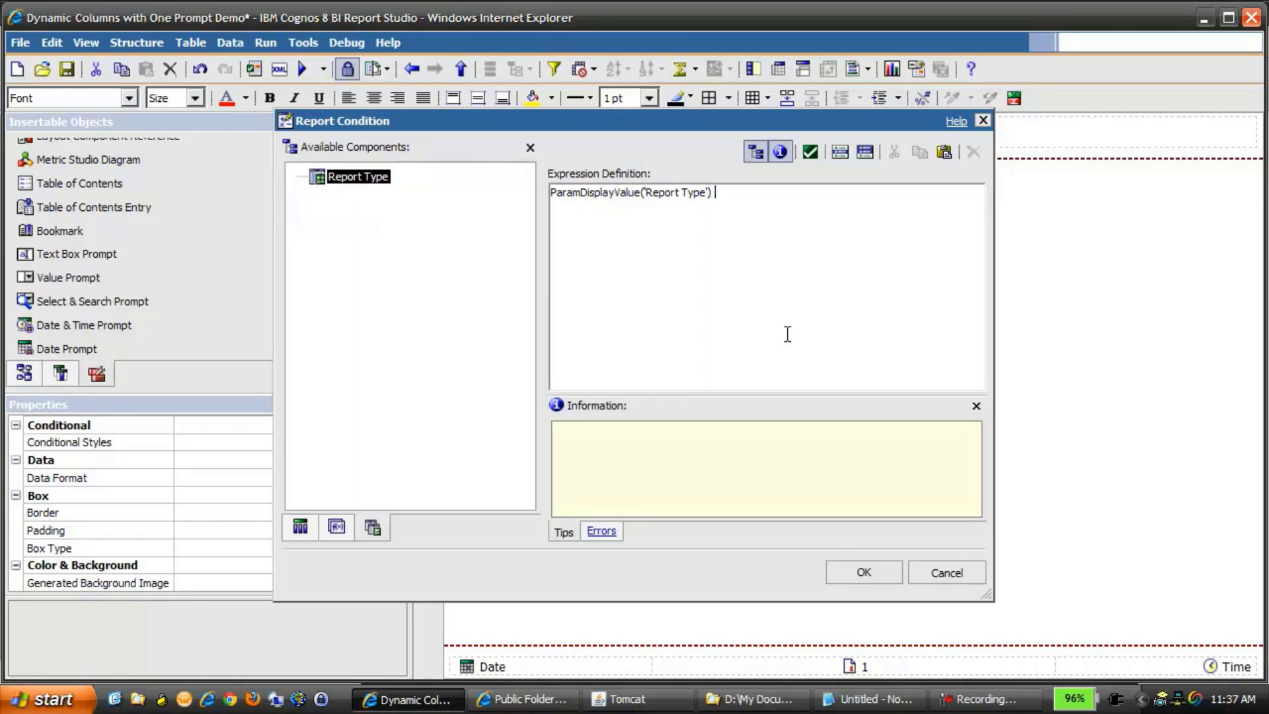
{"action": "type", "text": "= 'Order Method by Qu"}
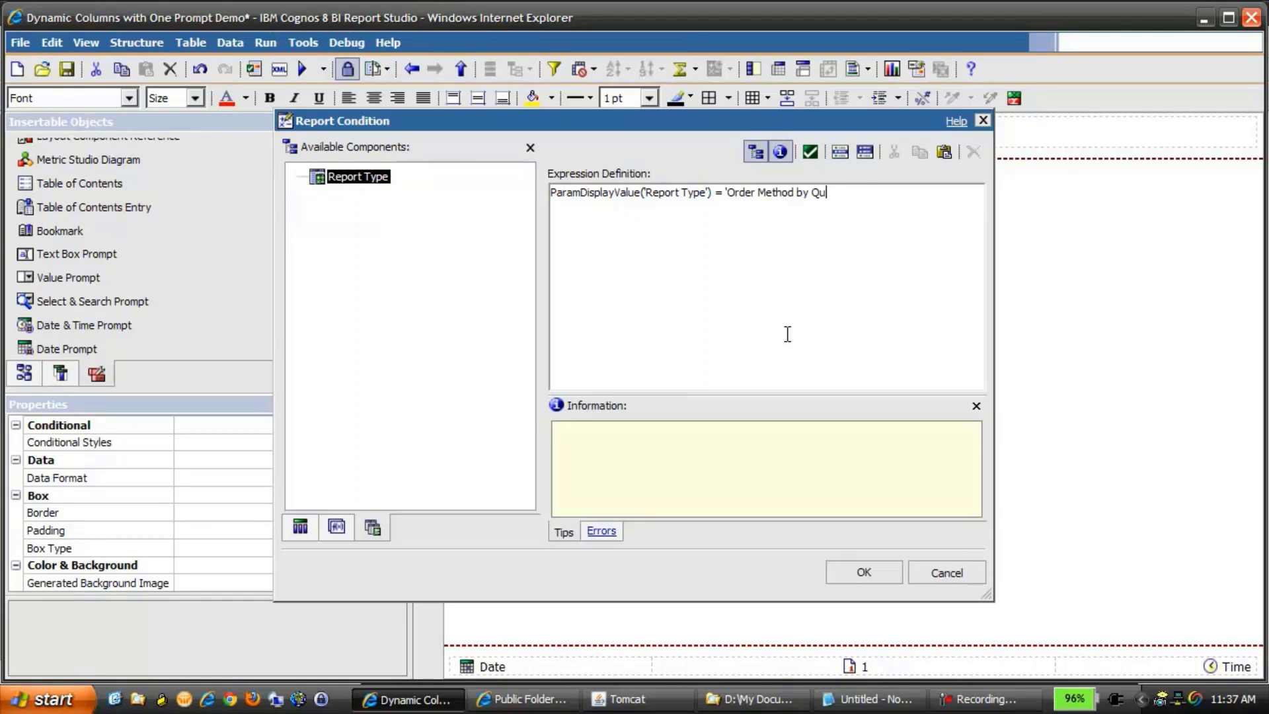
{"action": "type", "text": "antity'"}
{"action": "left_click", "coordinate": [851, 570]}
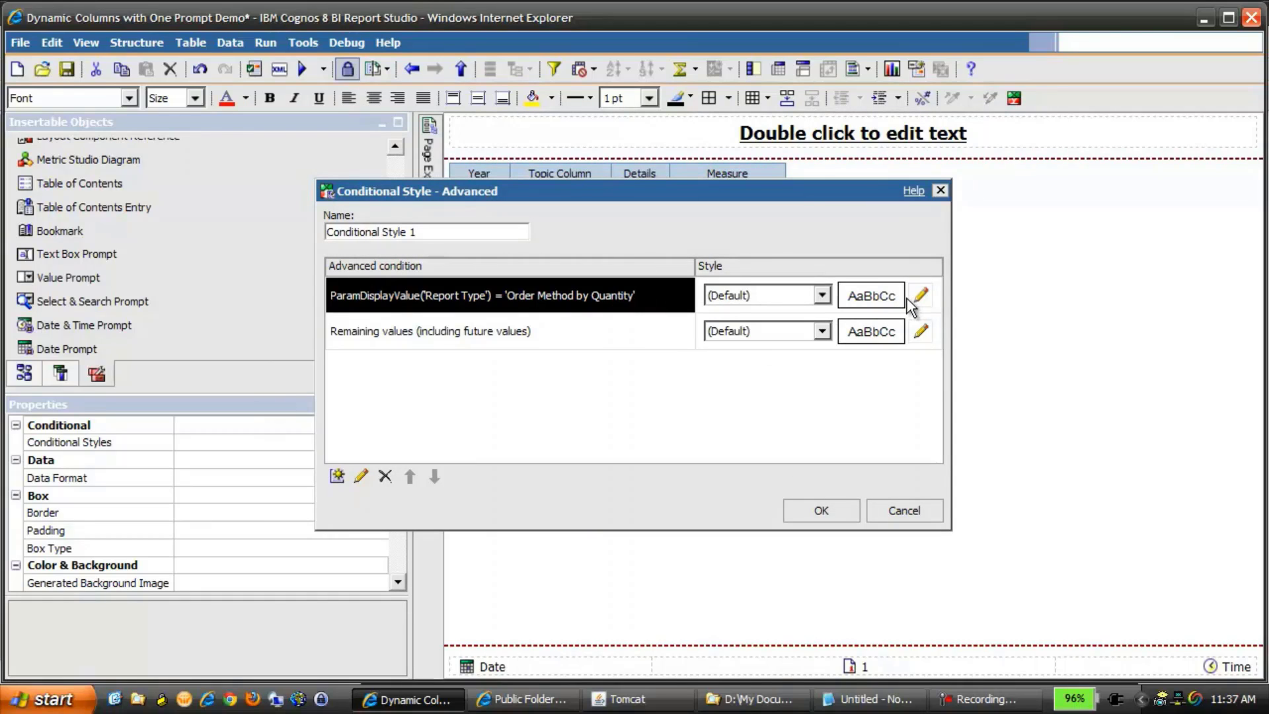
Step: Set the data format for the remaining values to Currency and accept the advanced conditional style
{"action": "left_click", "coordinate": [919, 331]}
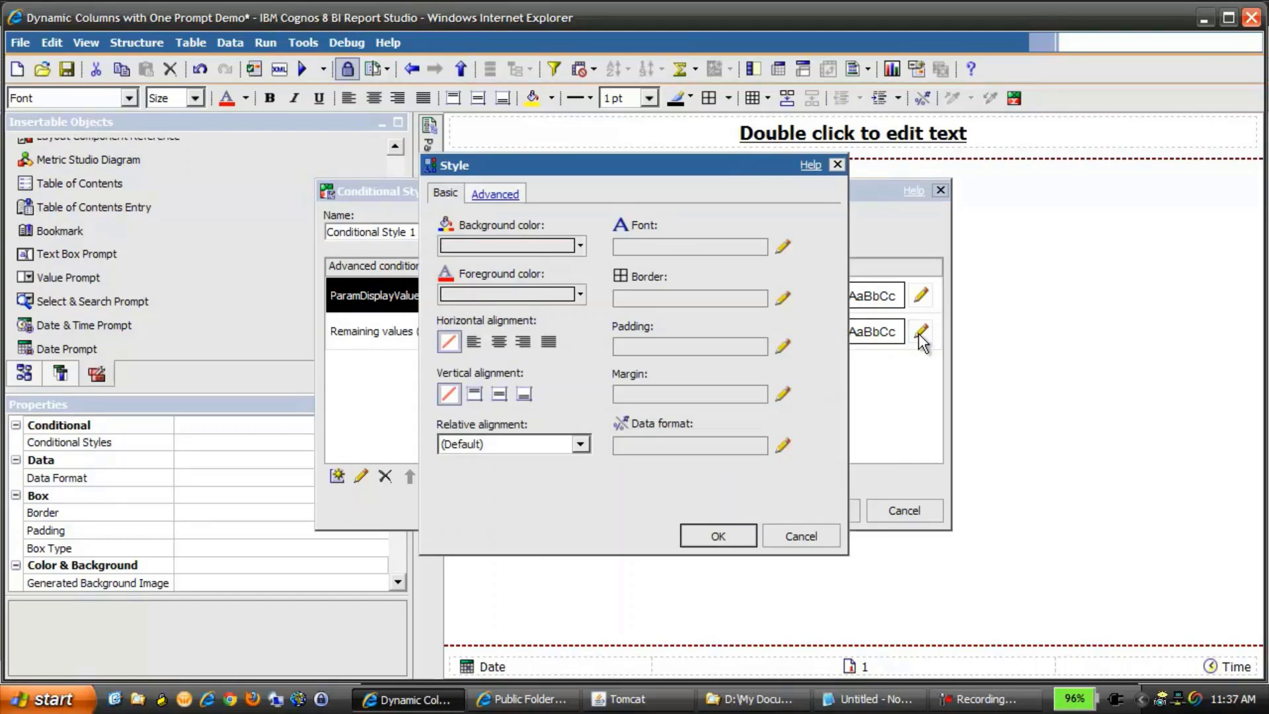
{"action": "left_click", "coordinate": [782, 446]}
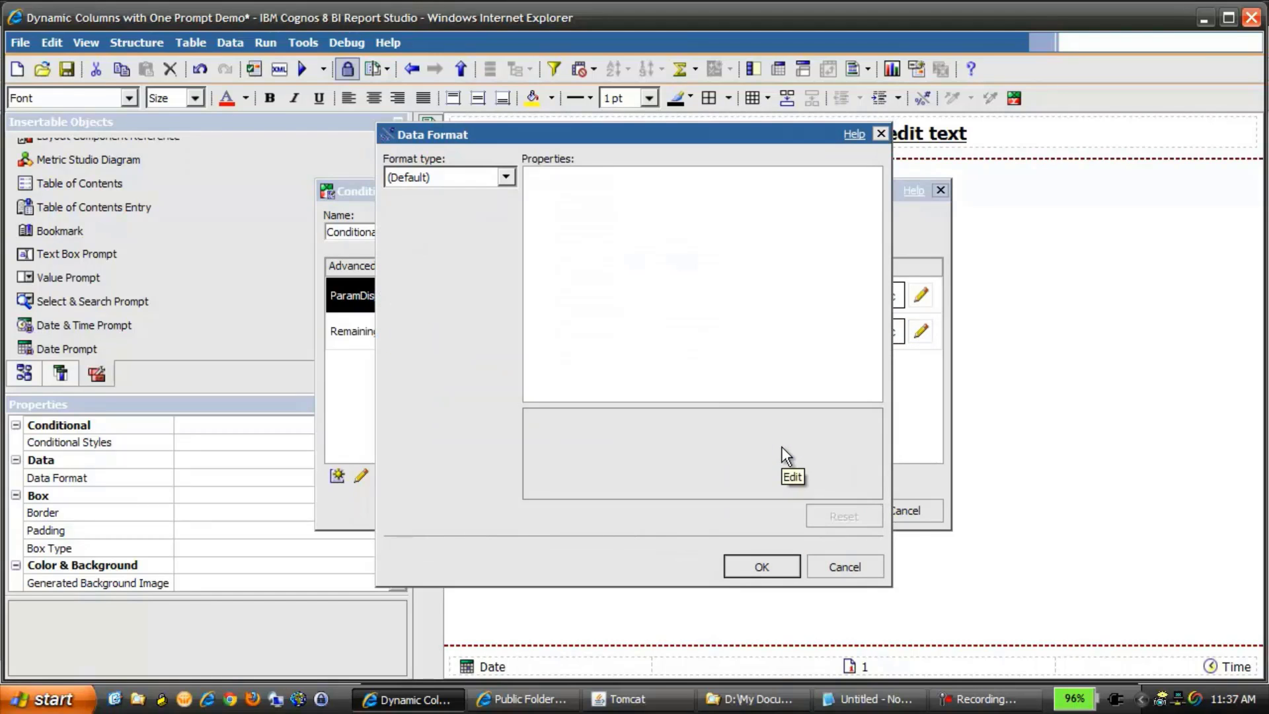
{"action": "left_click", "coordinate": [506, 178]}
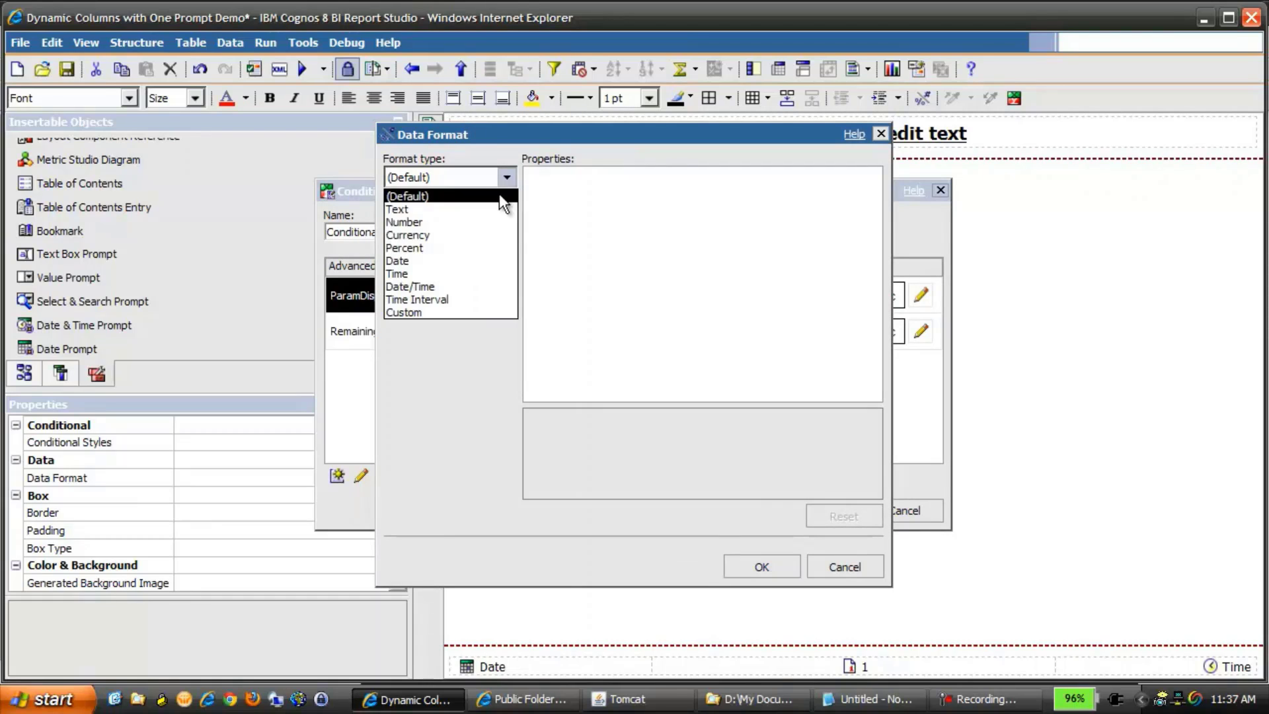
{"action": "left_click", "coordinate": [469, 239]}
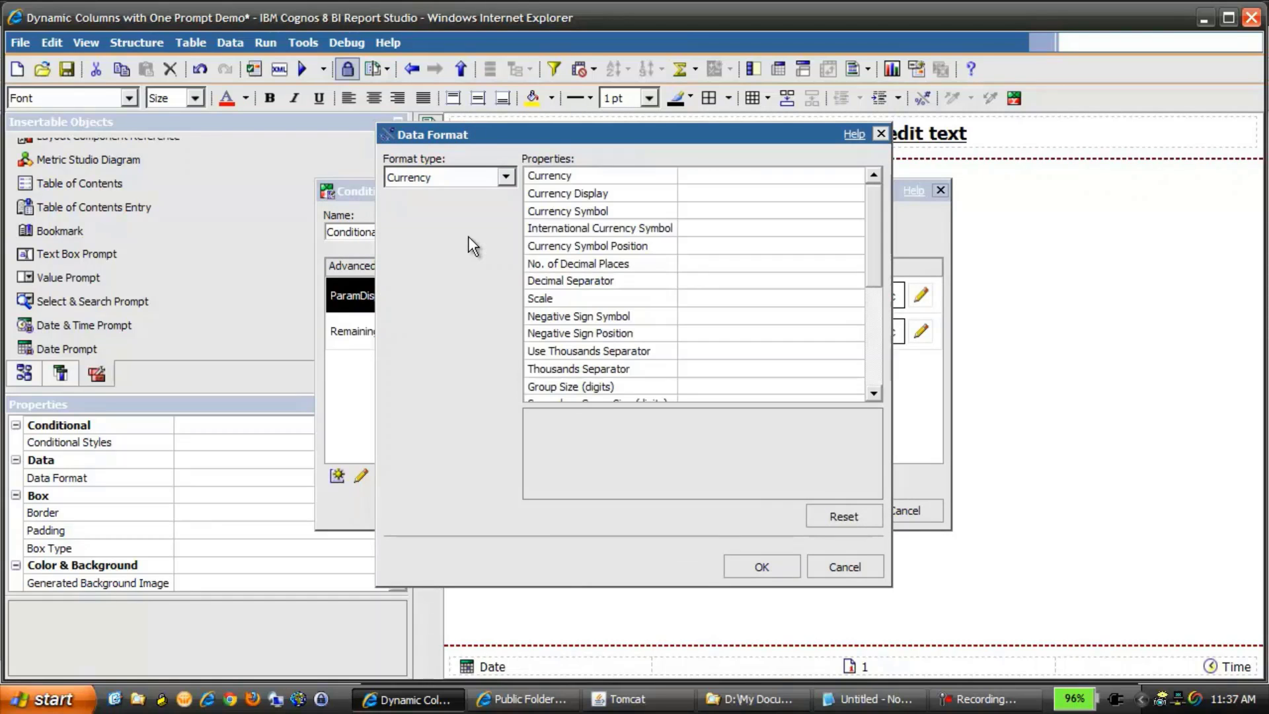
{"action": "left_click", "coordinate": [761, 567]}
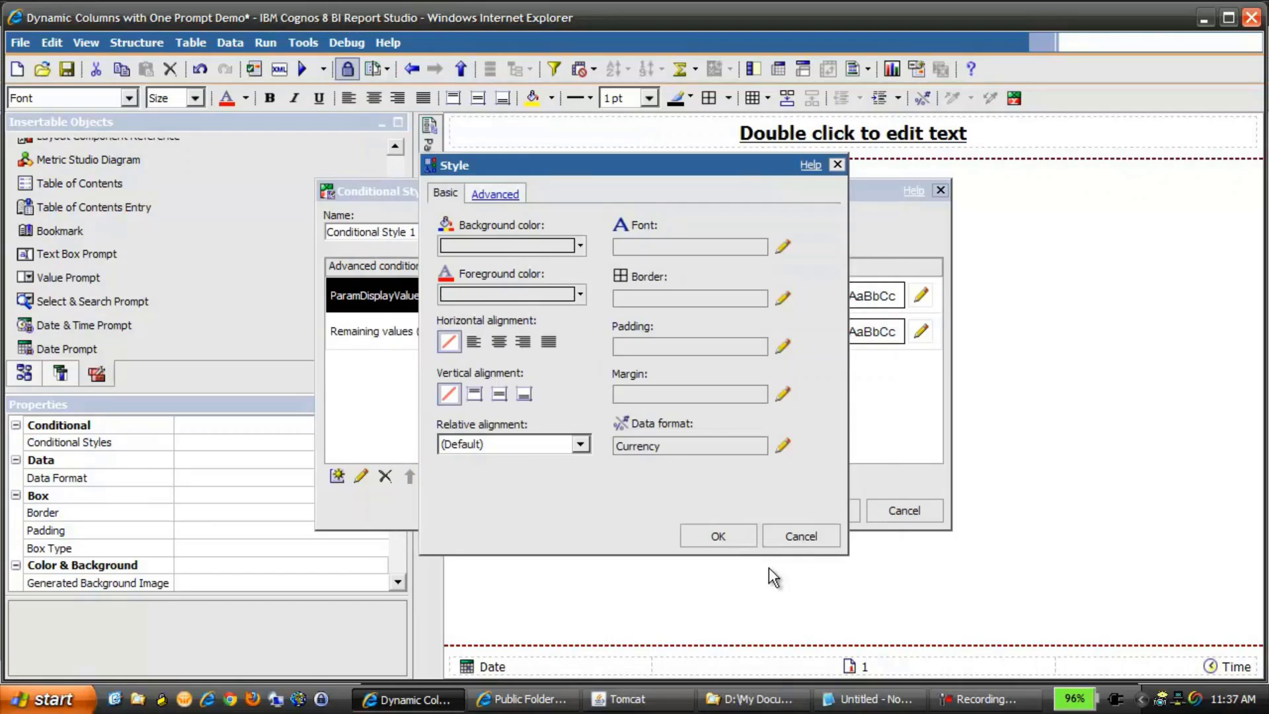
{"action": "left_click", "coordinate": [719, 535]}
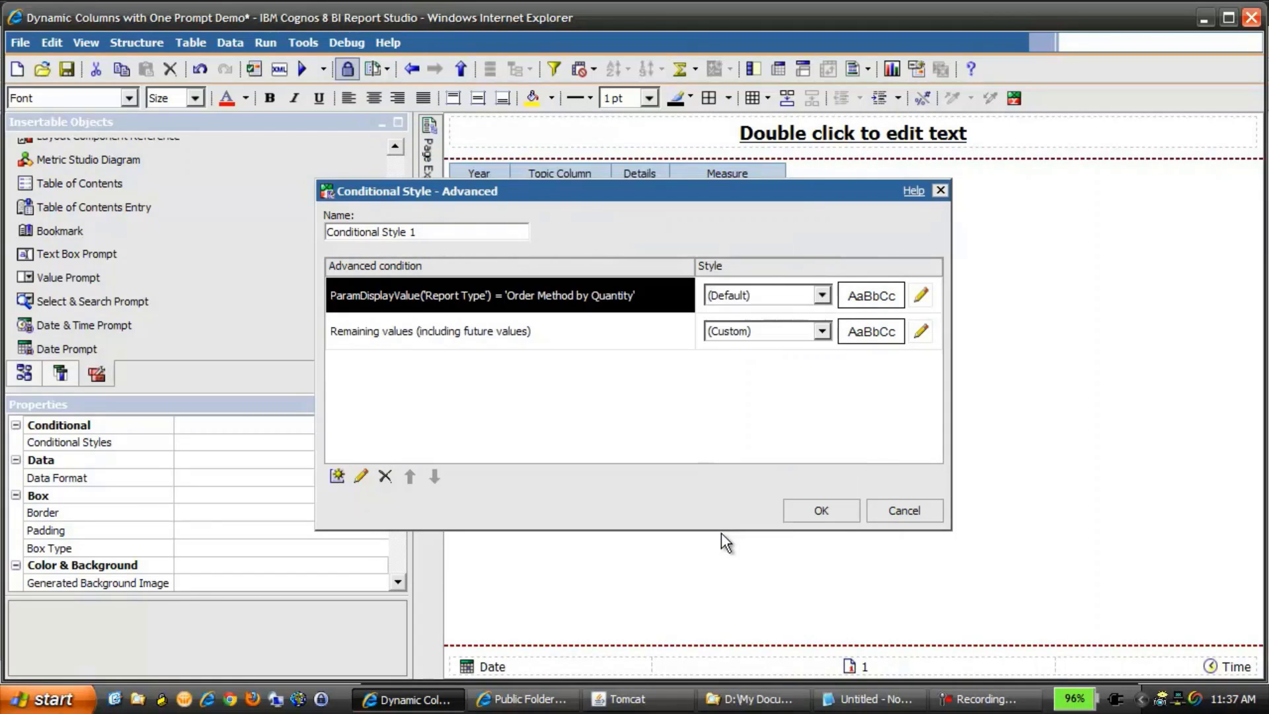
{"action": "left_click", "coordinate": [839, 508]}
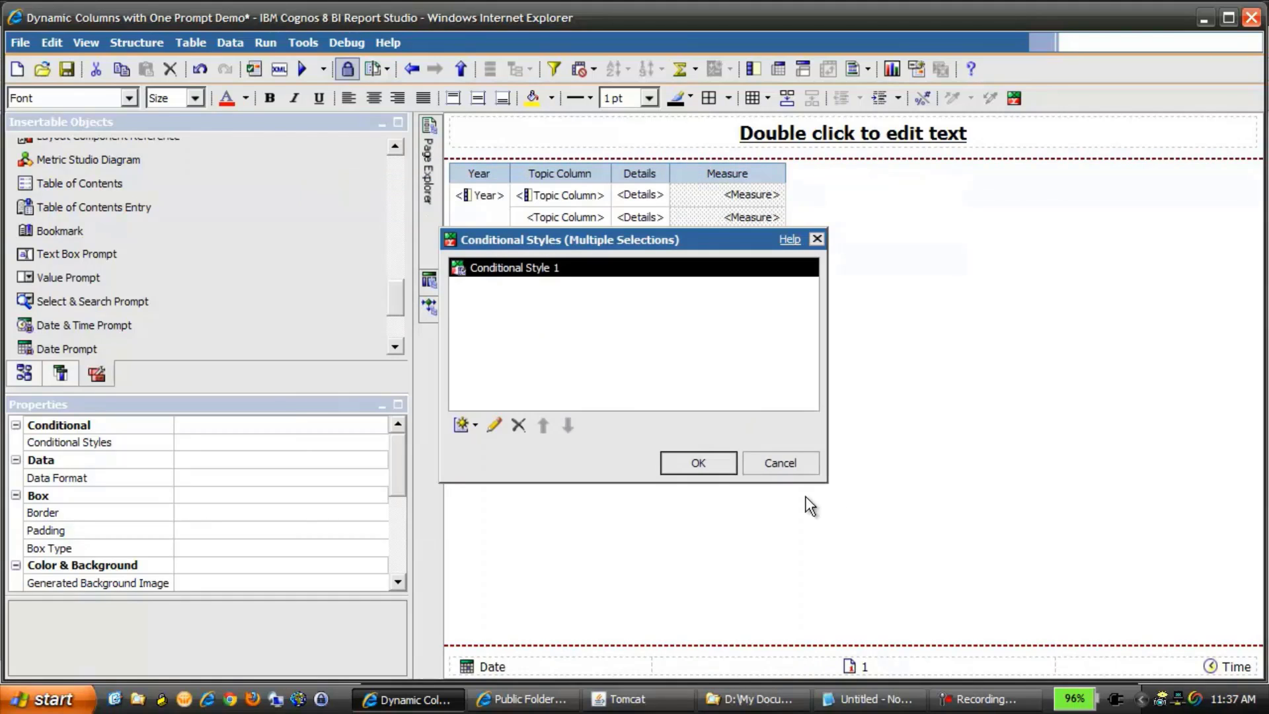
Step: Apply the conditional style to the selected Measure cells and run the report with the default Order Method by Quantity selection
{"action": "left_click", "coordinate": [696, 460]}
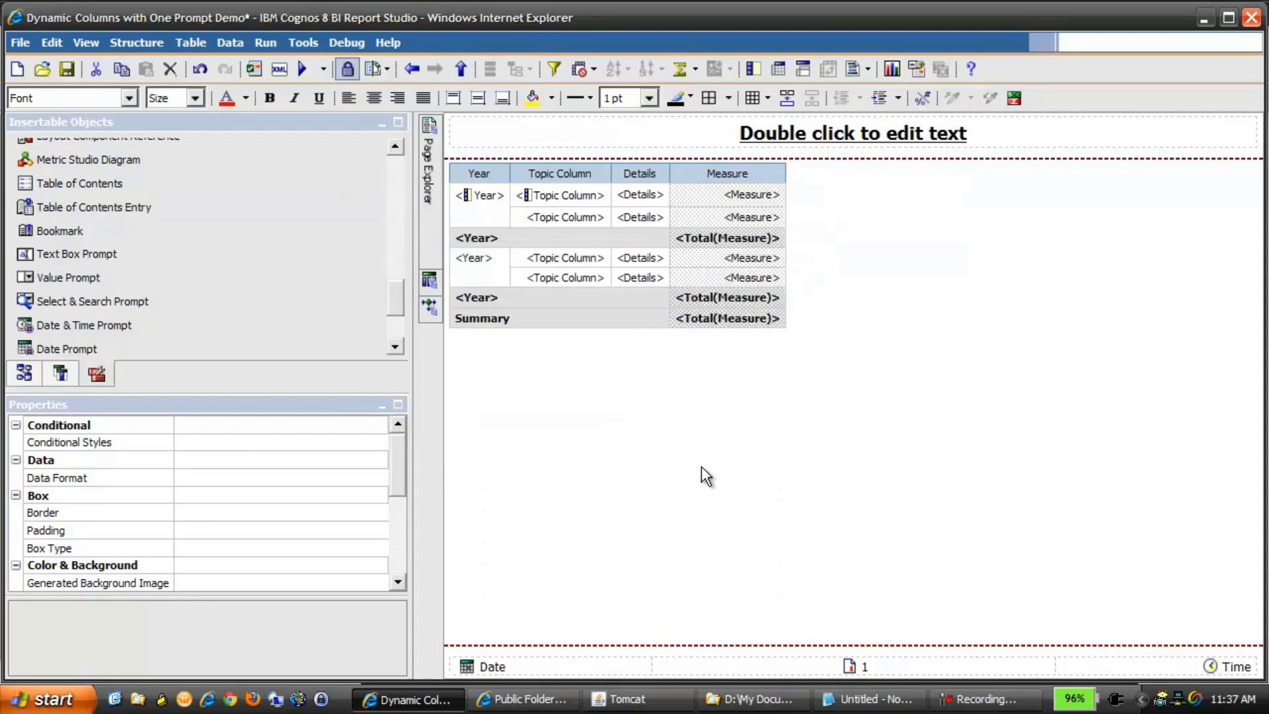
{"action": "left_click", "coordinate": [303, 67]}
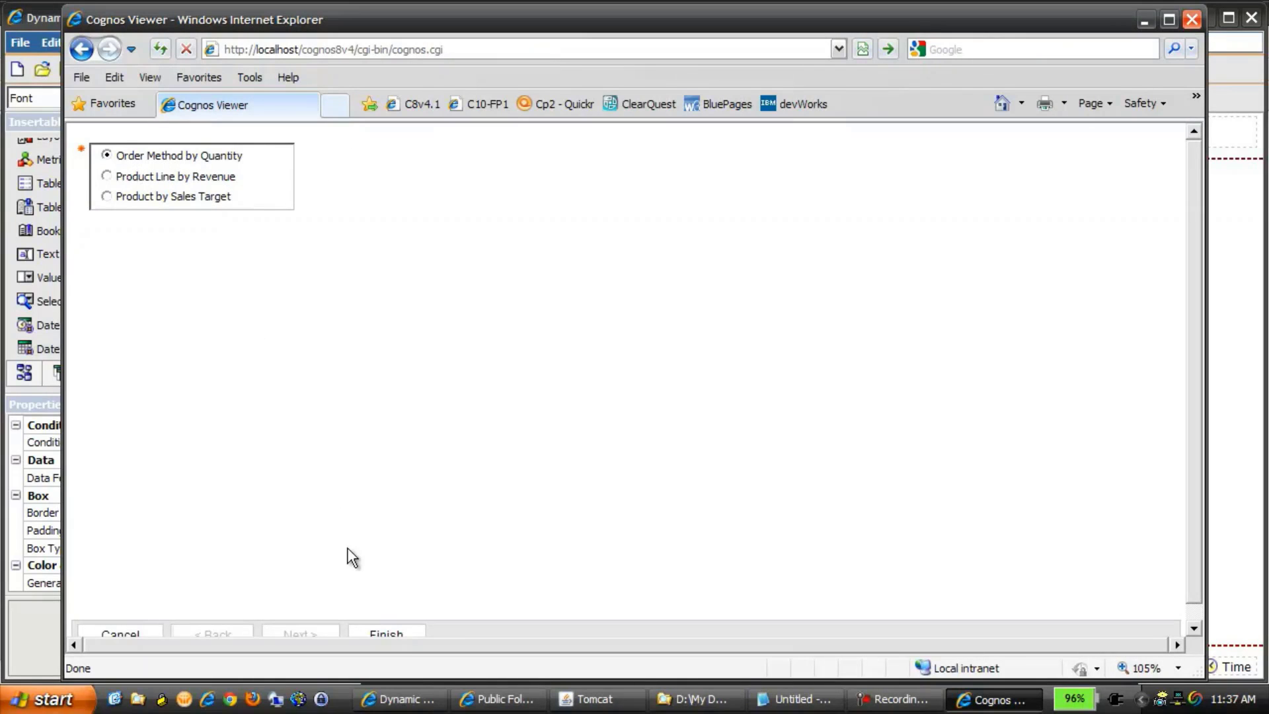
{"action": "left_click", "coordinate": [390, 632]}
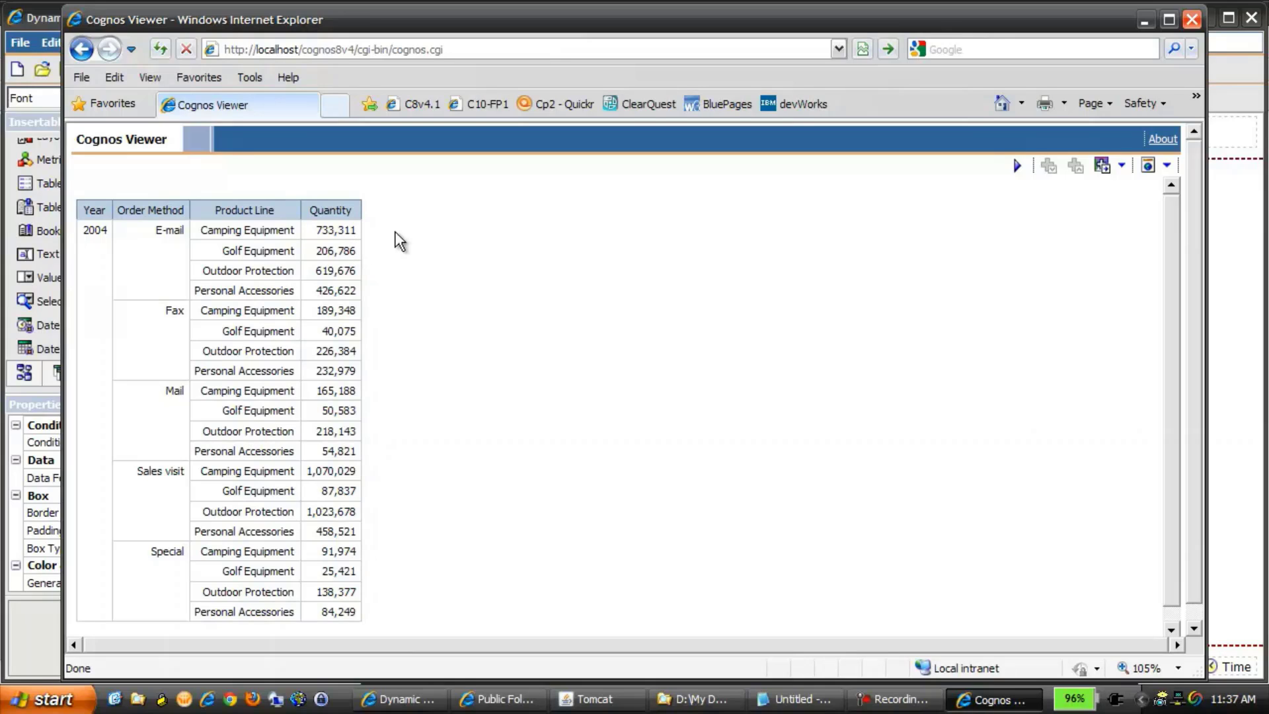
Step: Rerun the report for Product Line by Revenue and examine the number formatting in the Revenue column
{"action": "left_click", "coordinate": [1017, 169]}
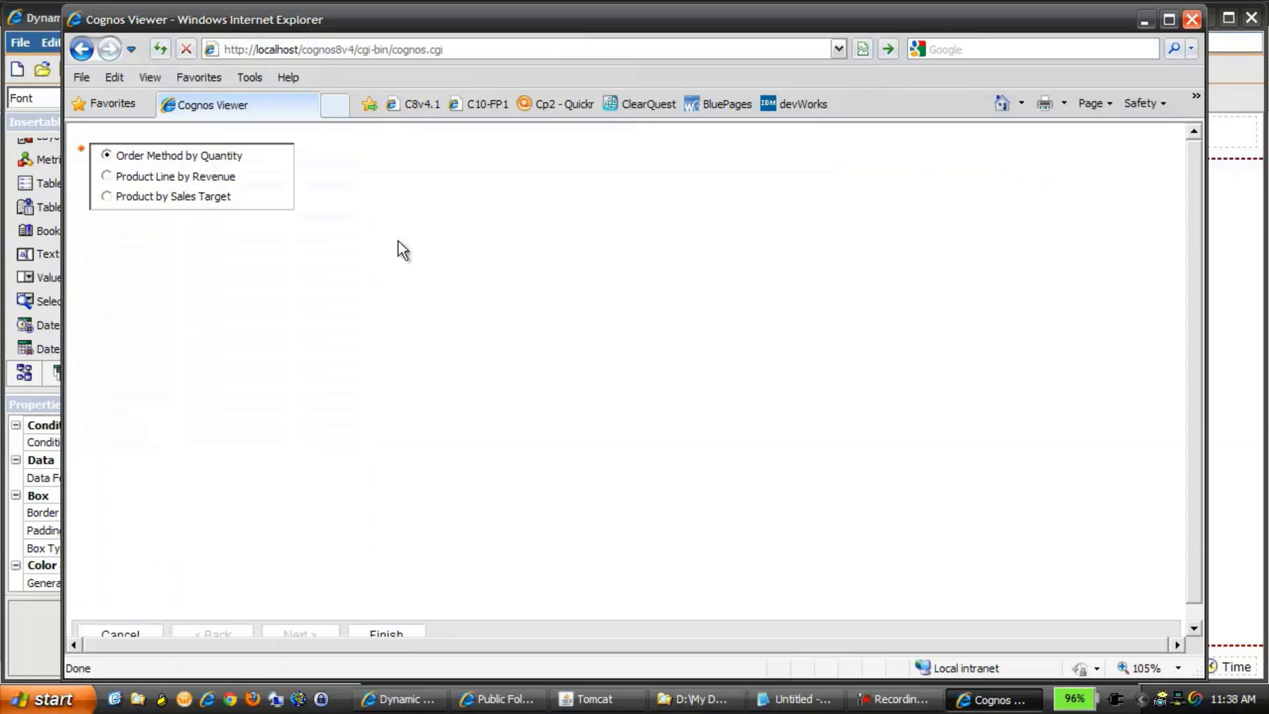
{"action": "left_click", "coordinate": [107, 176]}
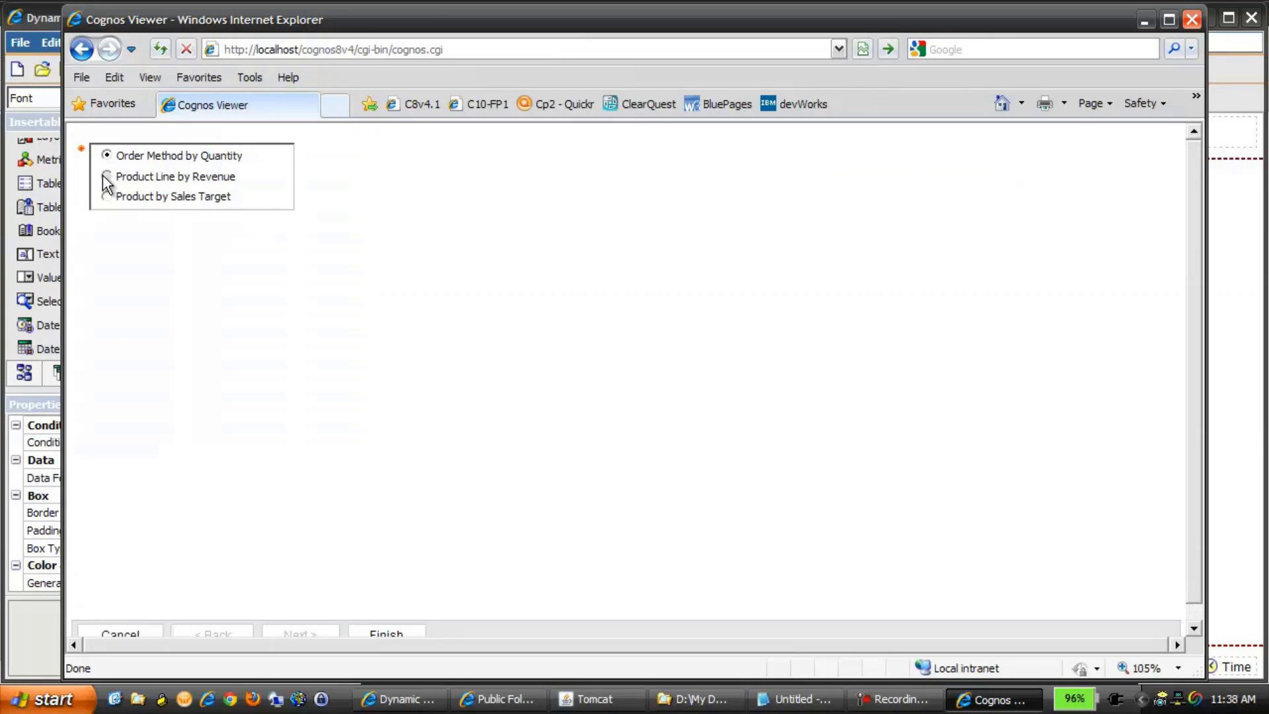
{"action": "left_click", "coordinate": [390, 632]}
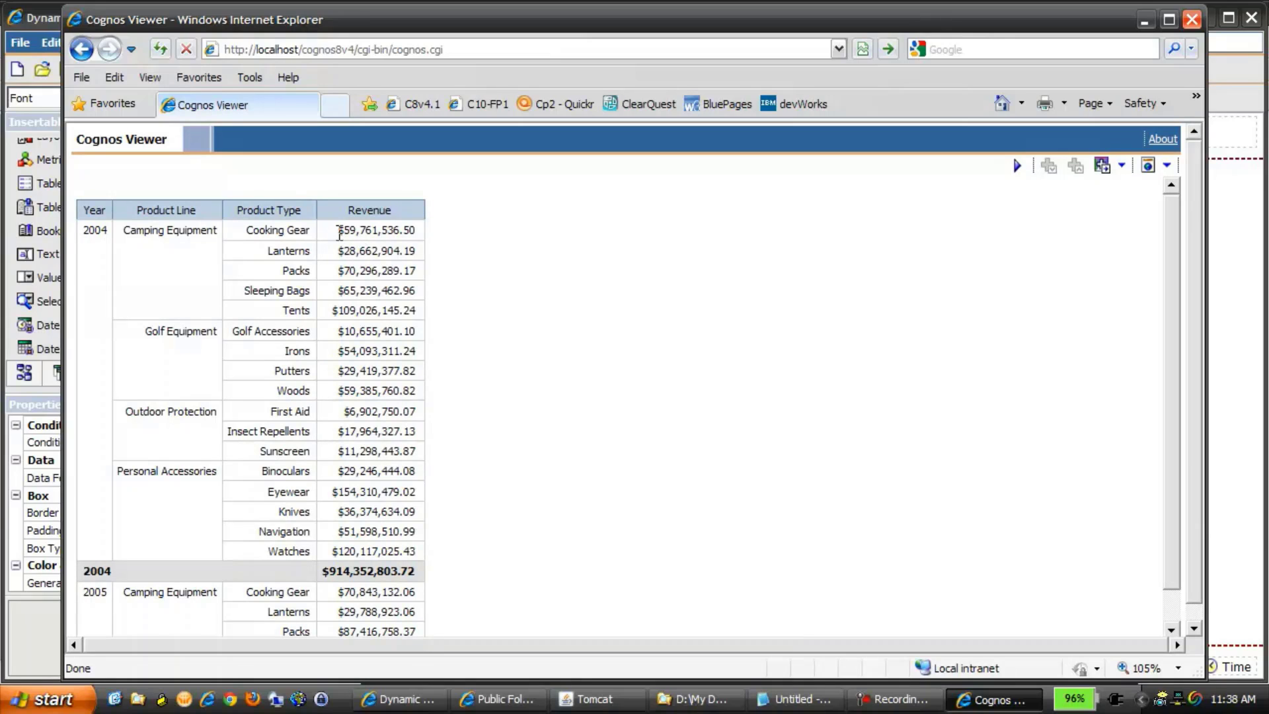
{"action": "left_click_drag", "start_coordinate": [339, 233], "coordinate": [417, 232]}
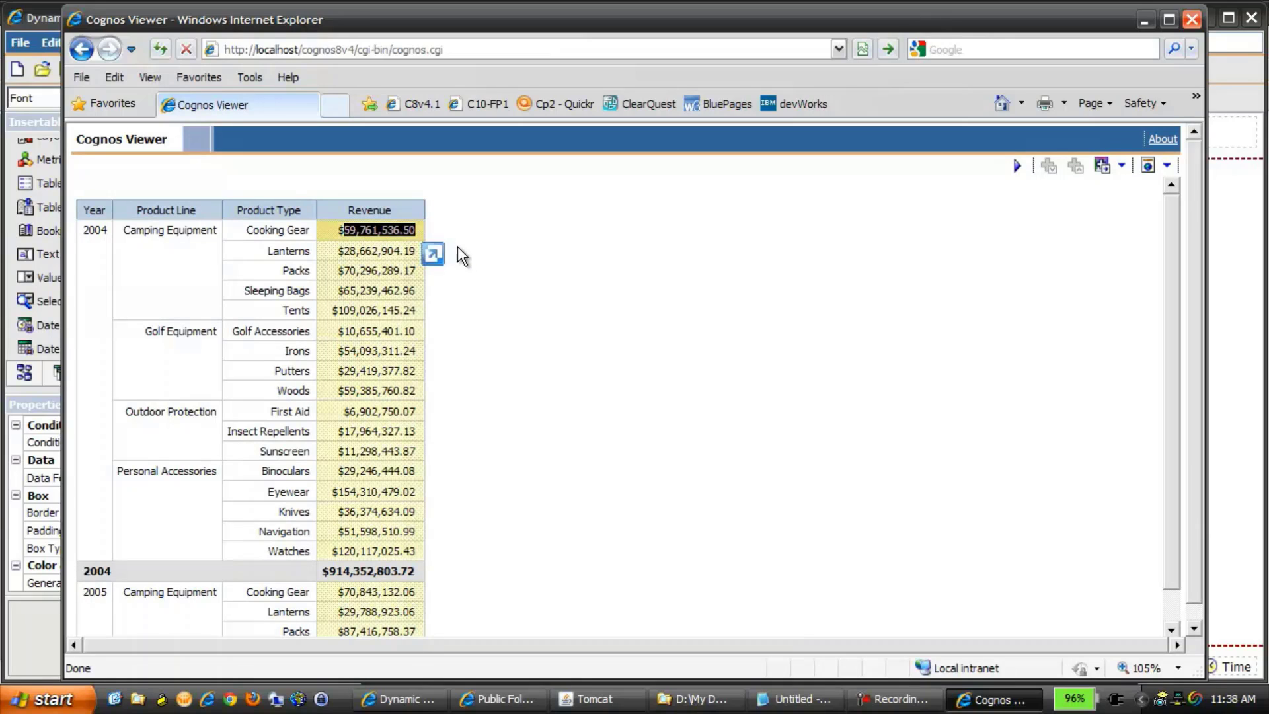
{"action": "left_click", "coordinate": [476, 267]}
Step: Rerun the report for Product by Sales Target, check its columns and measure formatting, and close the report viewer
{"action": "left_click", "coordinate": [1016, 166]}
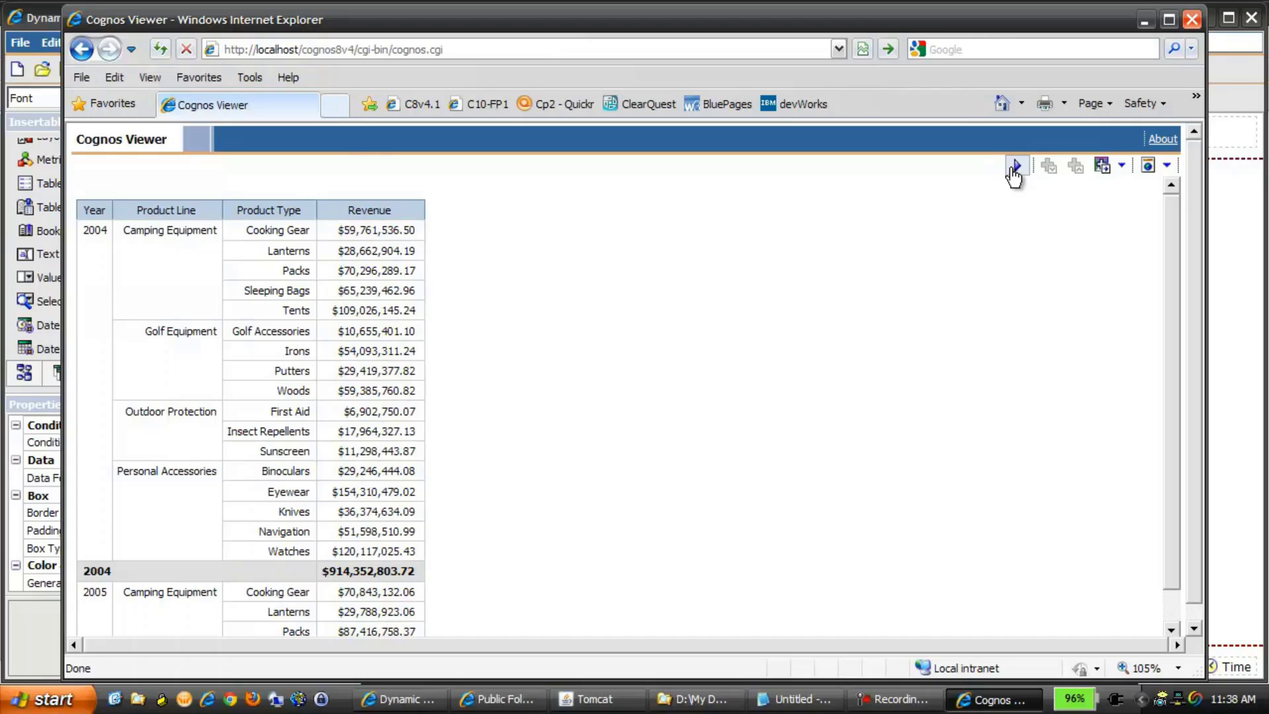
{"action": "left_click", "coordinate": [106, 196]}
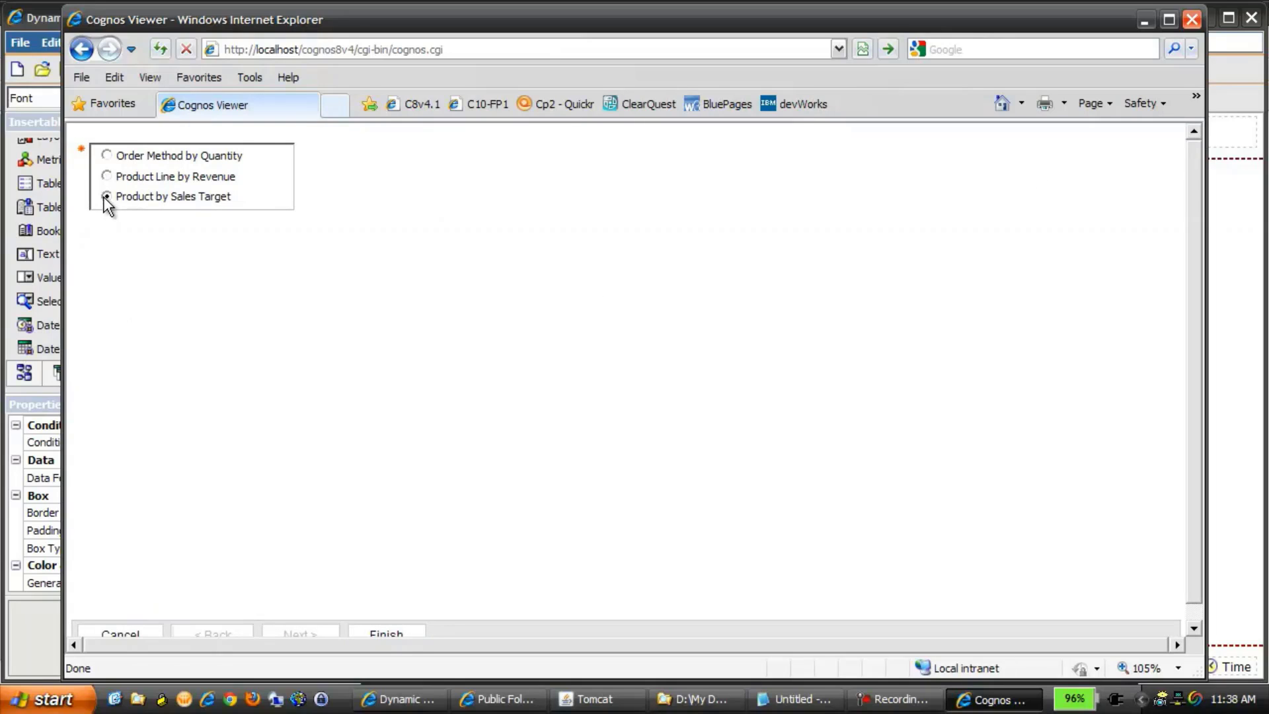
{"action": "left_click", "coordinate": [398, 630]}
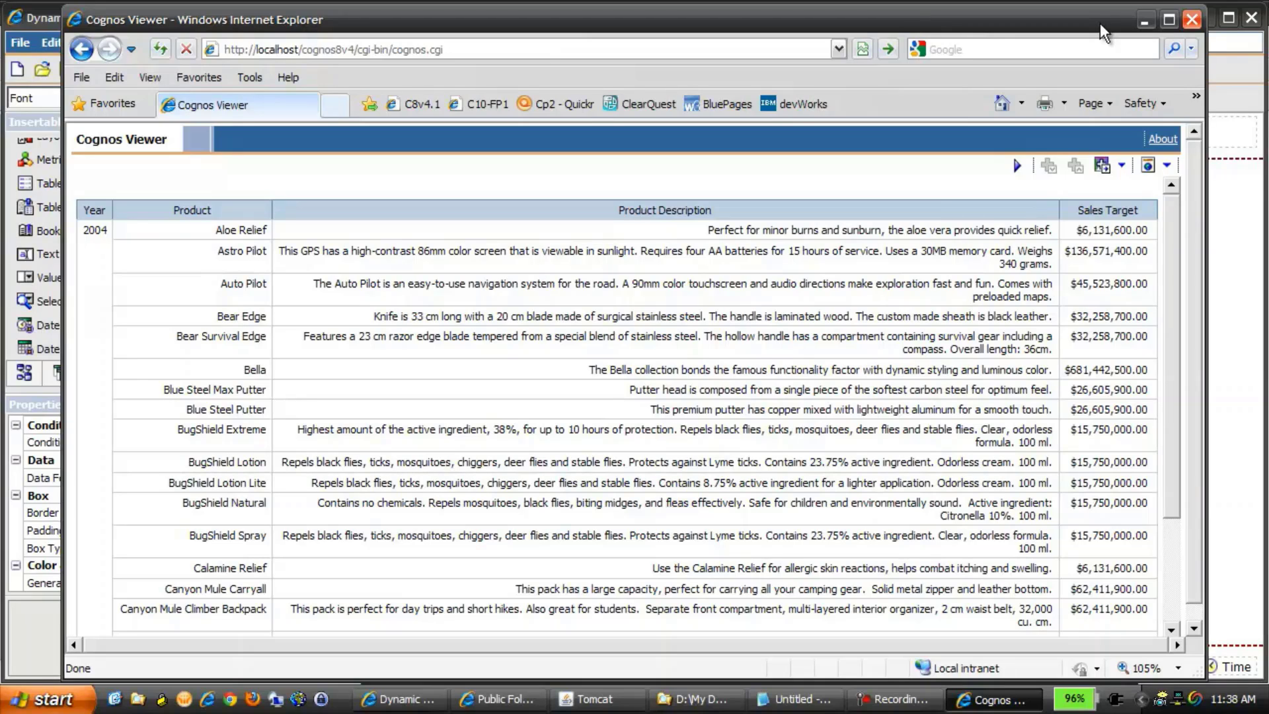
{"action": "left_click", "coordinate": [1193, 20]}
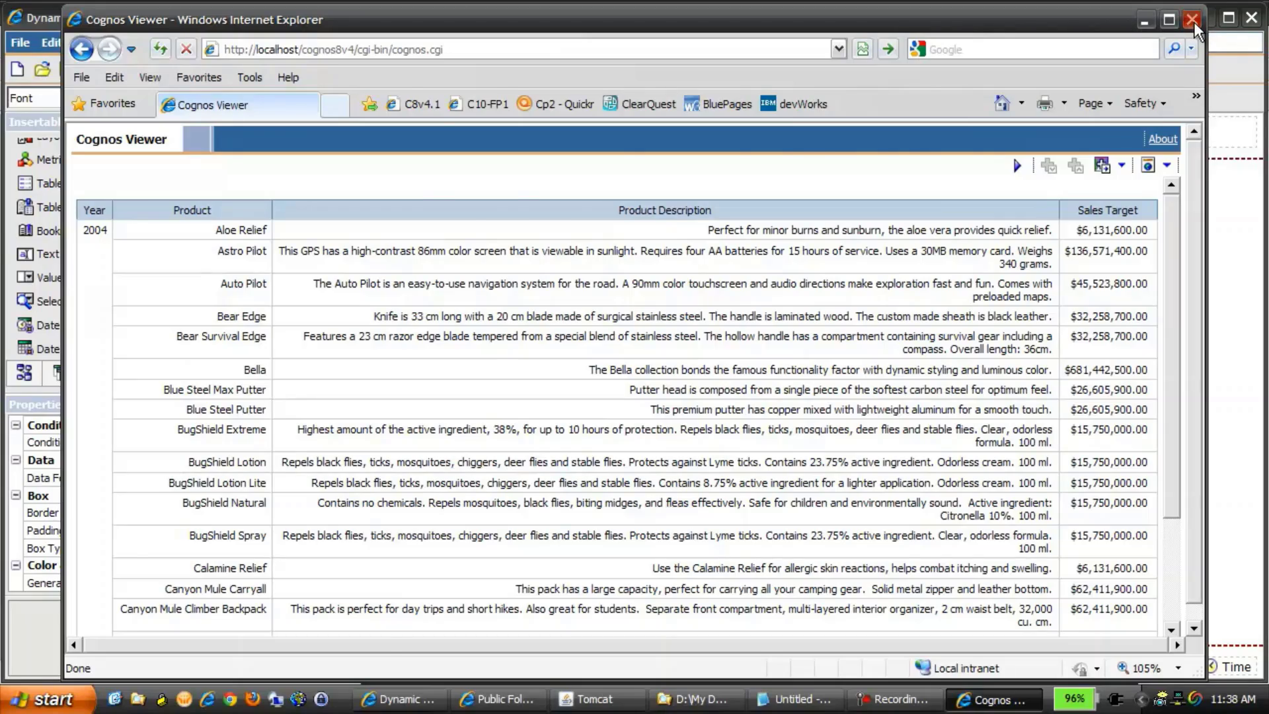